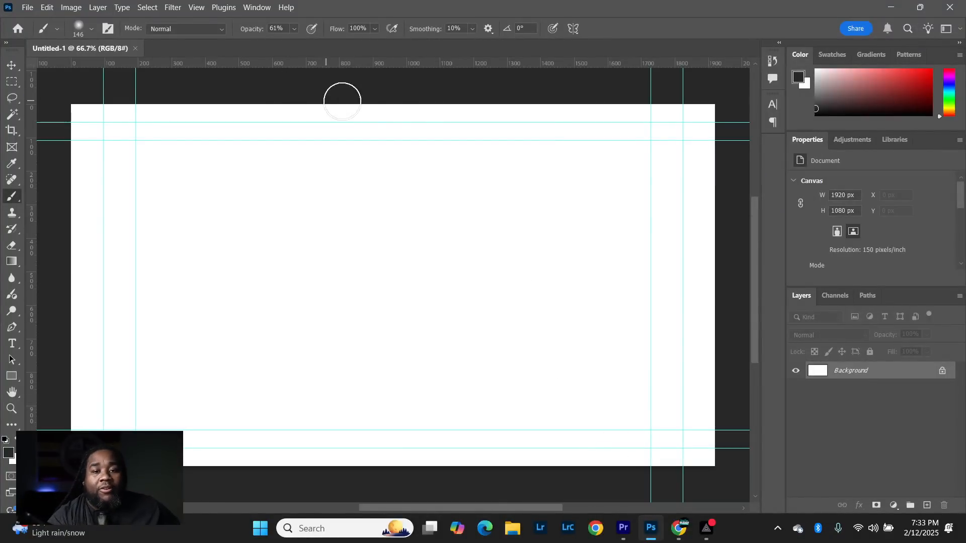
- Remove all horizontal and vertical guides from the blank canvas with the Move tool
click(11, 67)
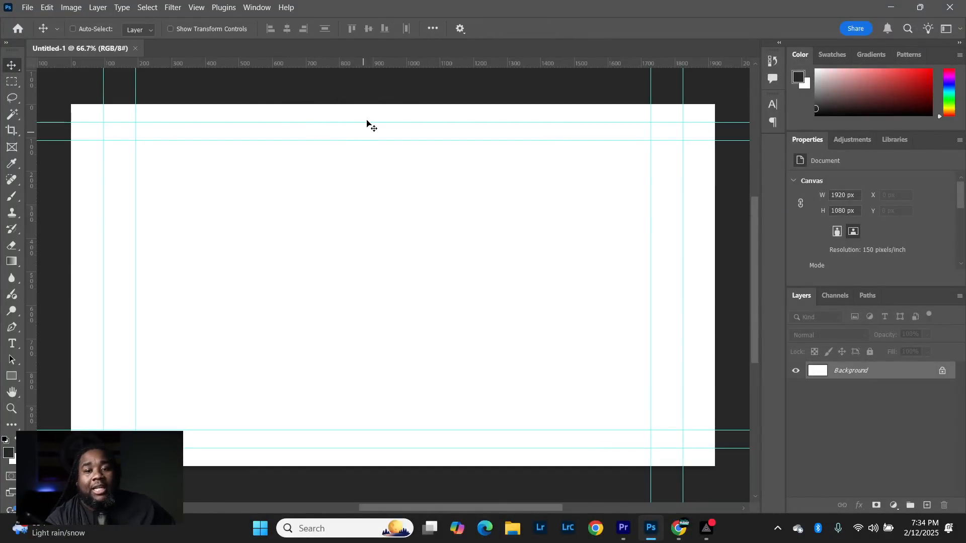
drag(366, 122, 399, 30)
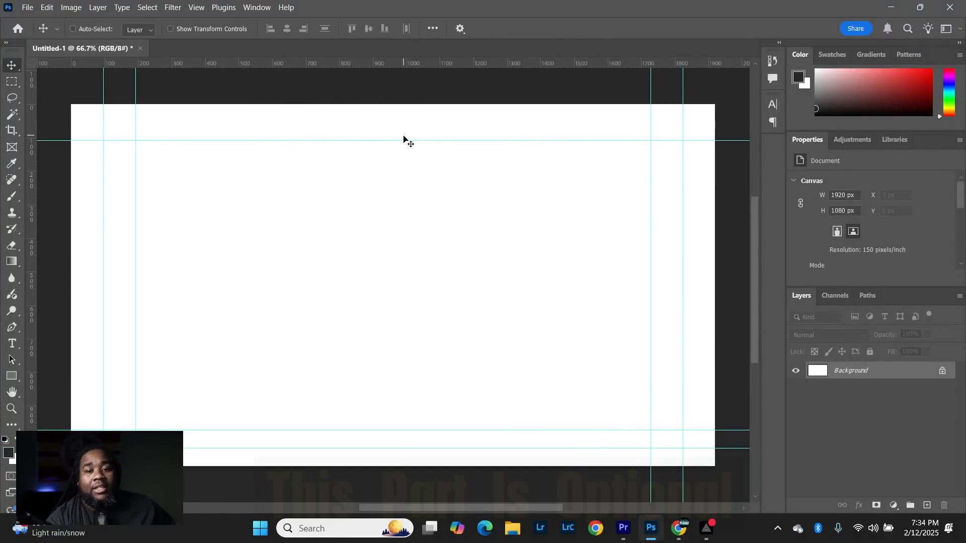
drag(405, 140, 429, 9)
drag(103, 151, 2, 107)
drag(137, 139, 15, 125)
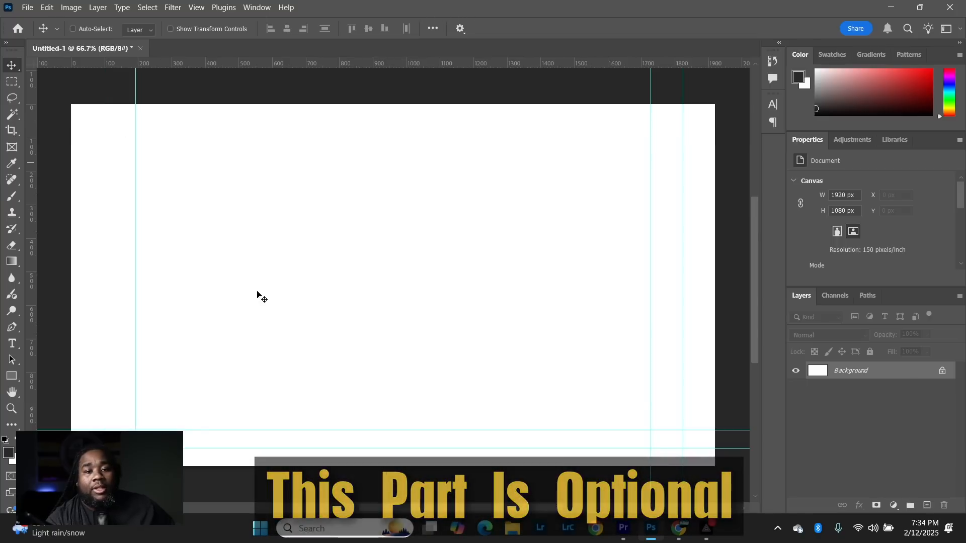
drag(433, 431, 470, 50)
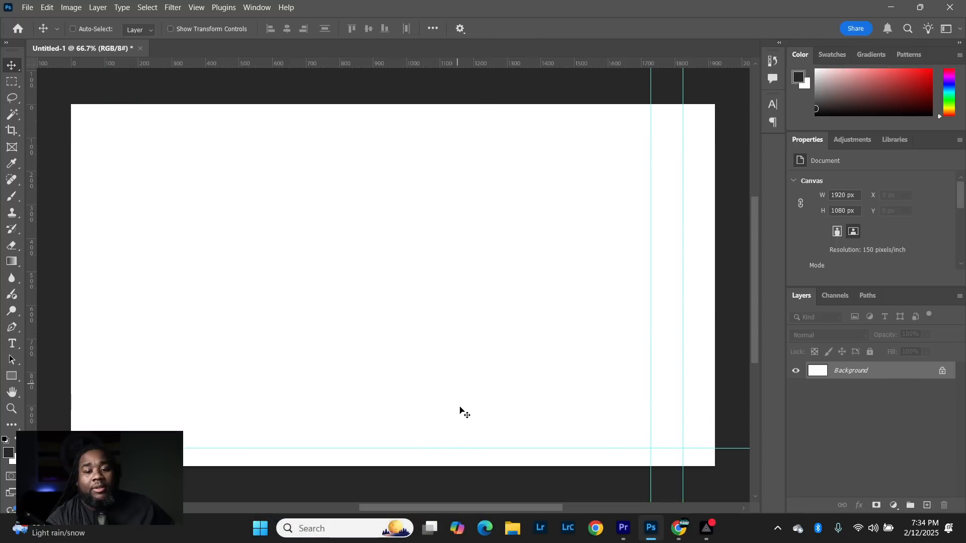
drag(464, 448, 503, 45)
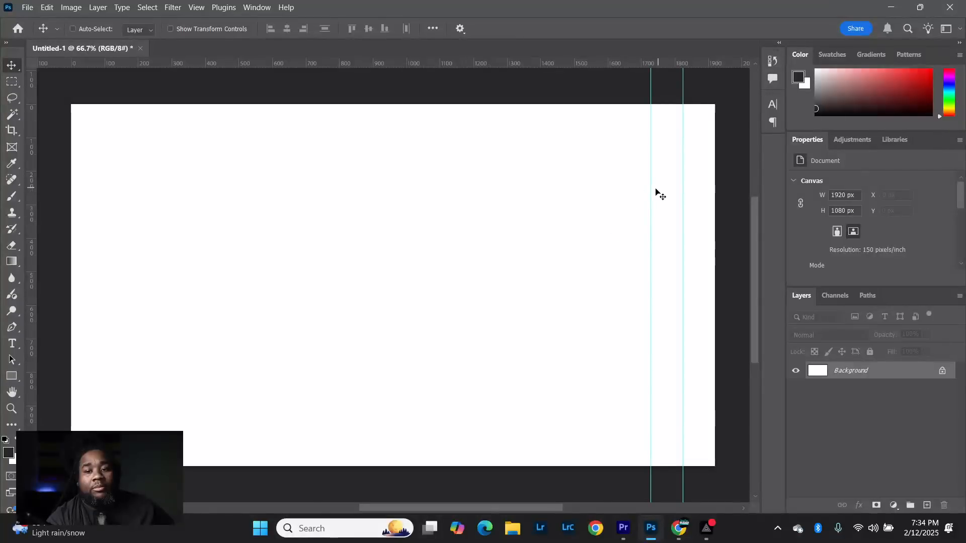
drag(651, 196, 849, 234)
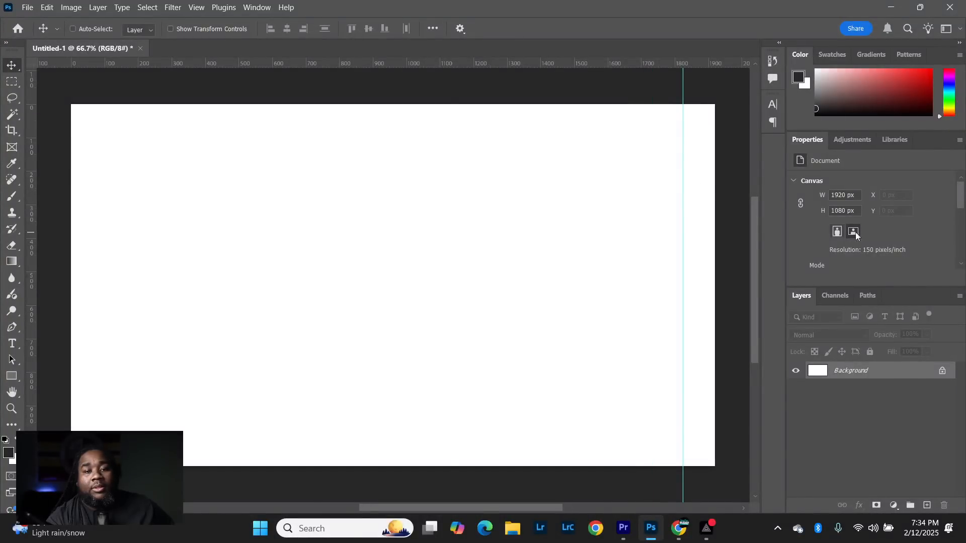
drag(682, 233, 31, 221)
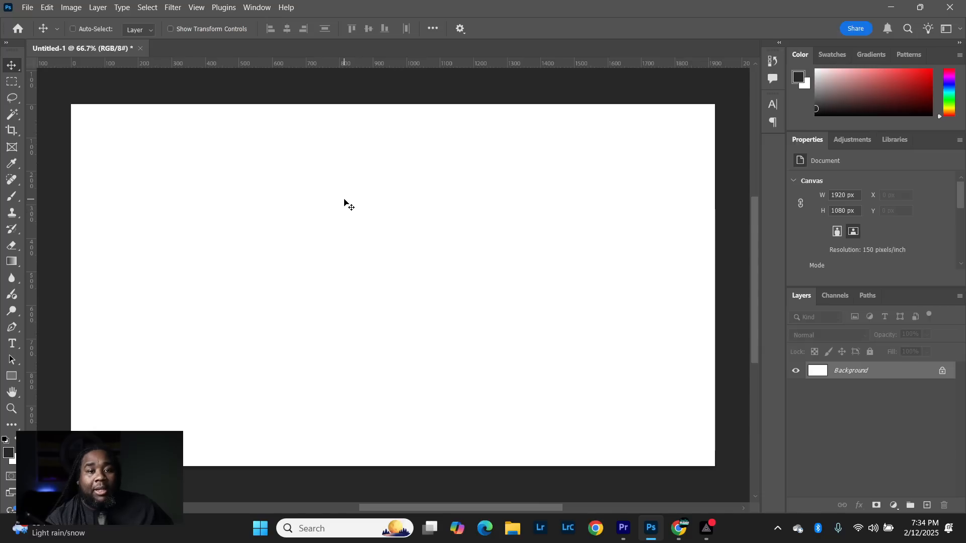
- Fill the Background layer with black in Normal mode at 100% opacity and unlock the layer
click(46, 8)
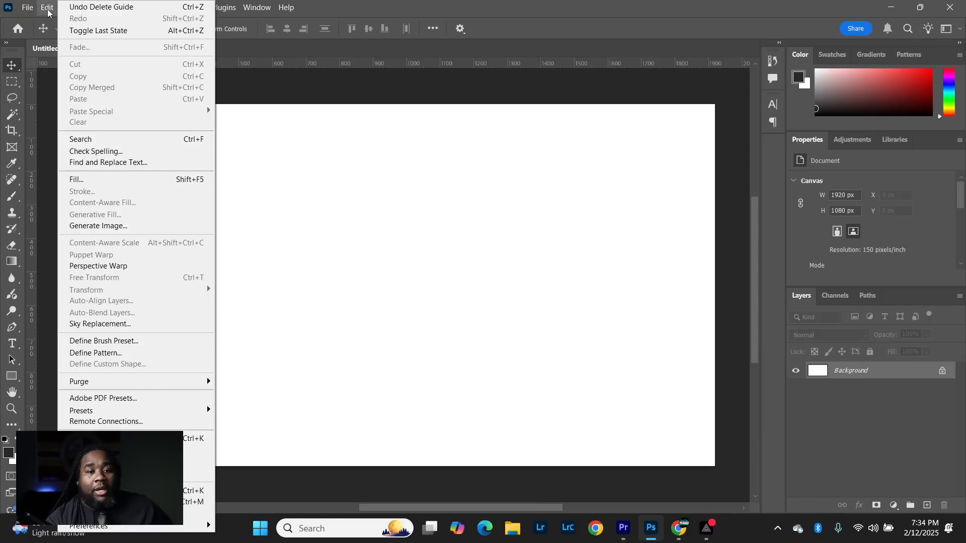
click(126, 182)
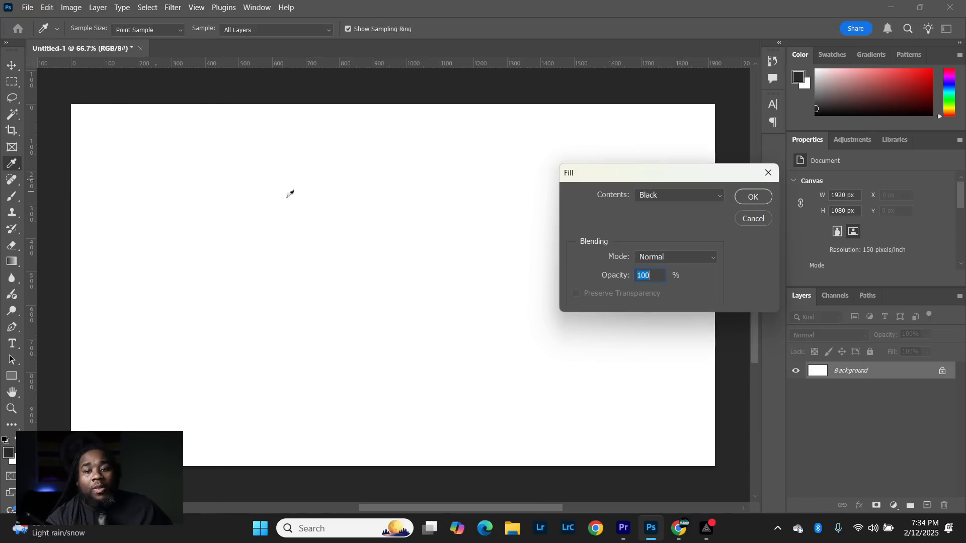
click(720, 198)
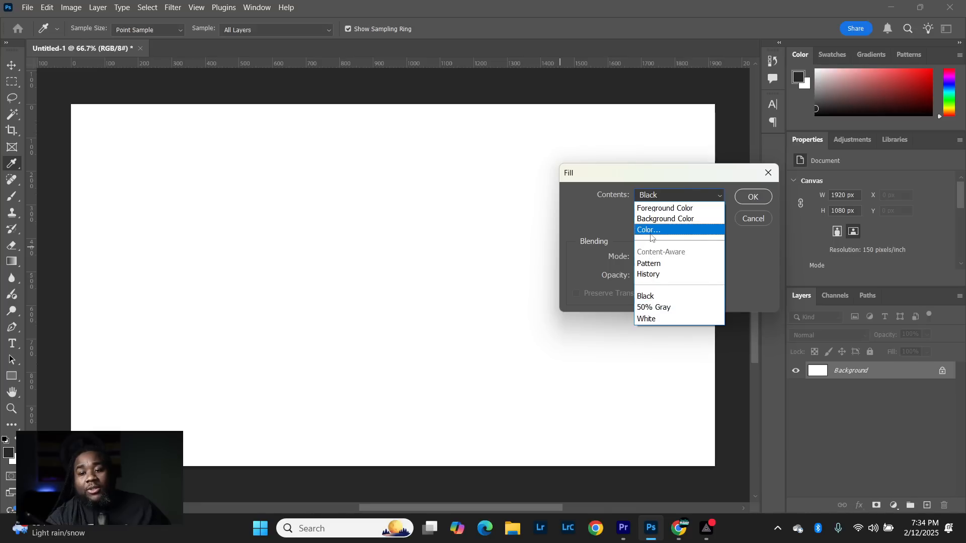
click(654, 298)
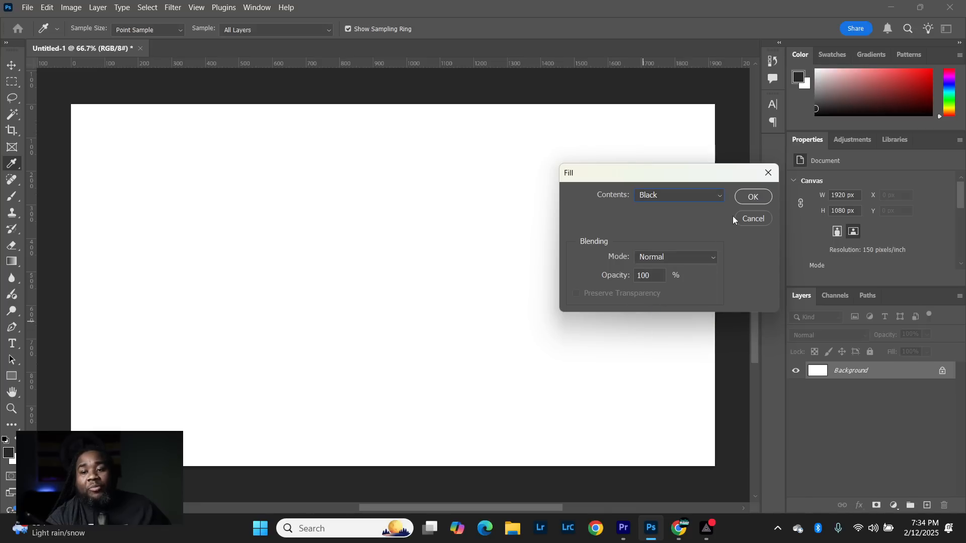
click(752, 198)
key(v)
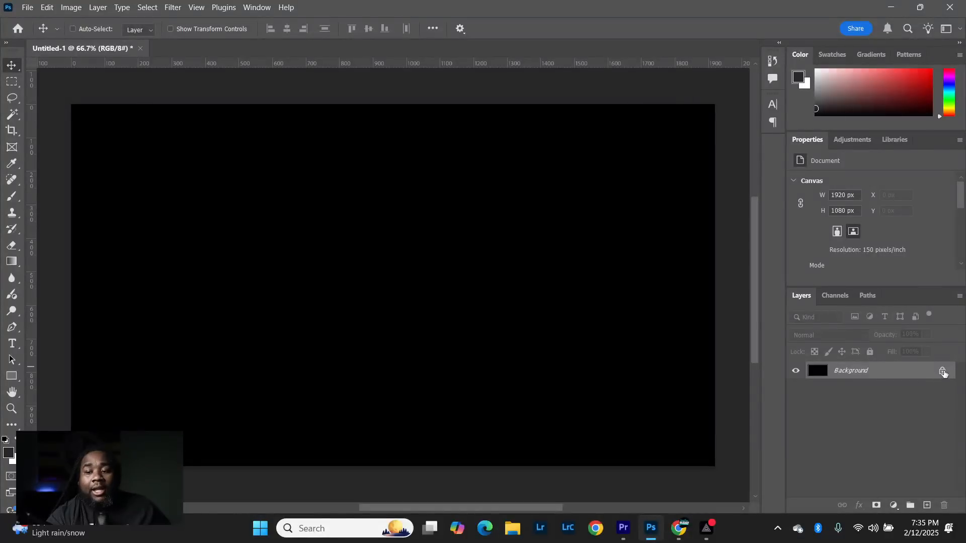
click(942, 373)
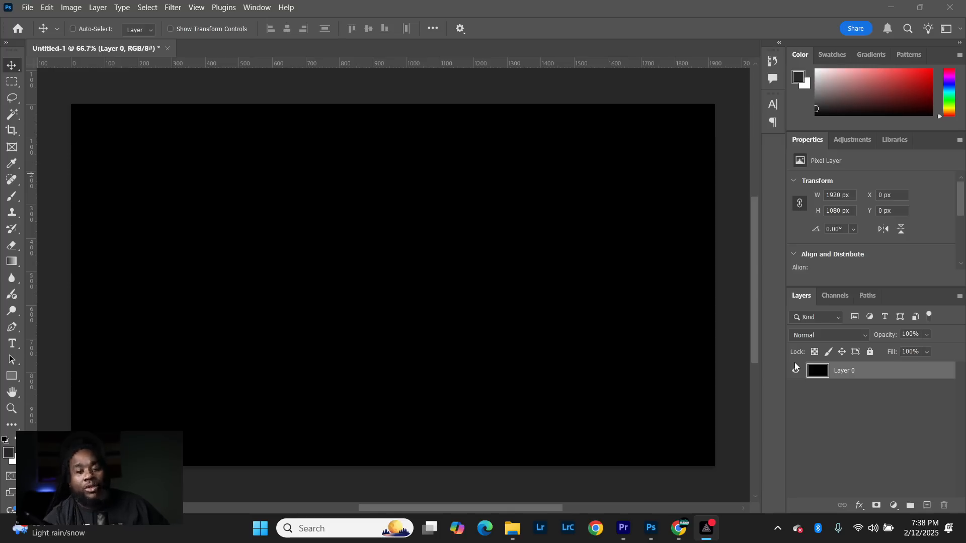
click(29, 8)
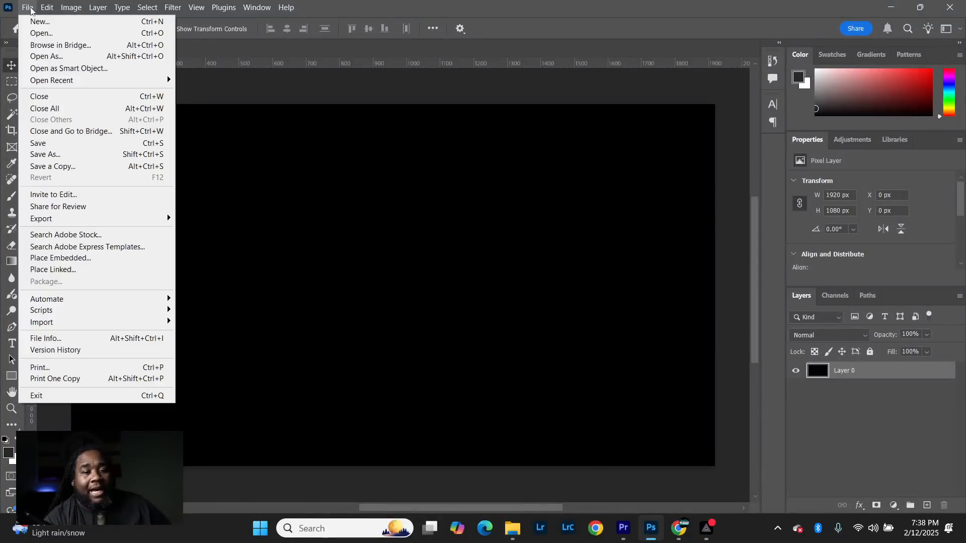
click(54, 33)
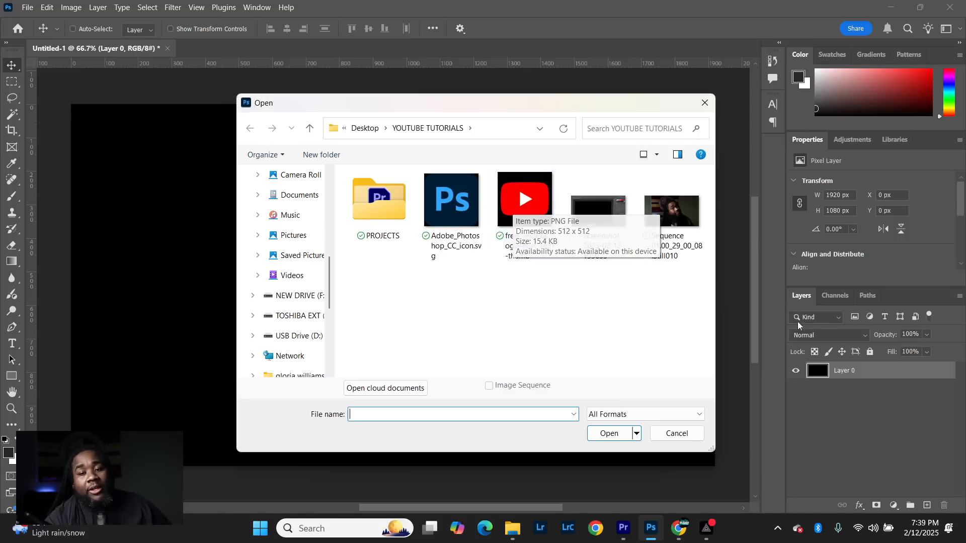
click(614, 221)
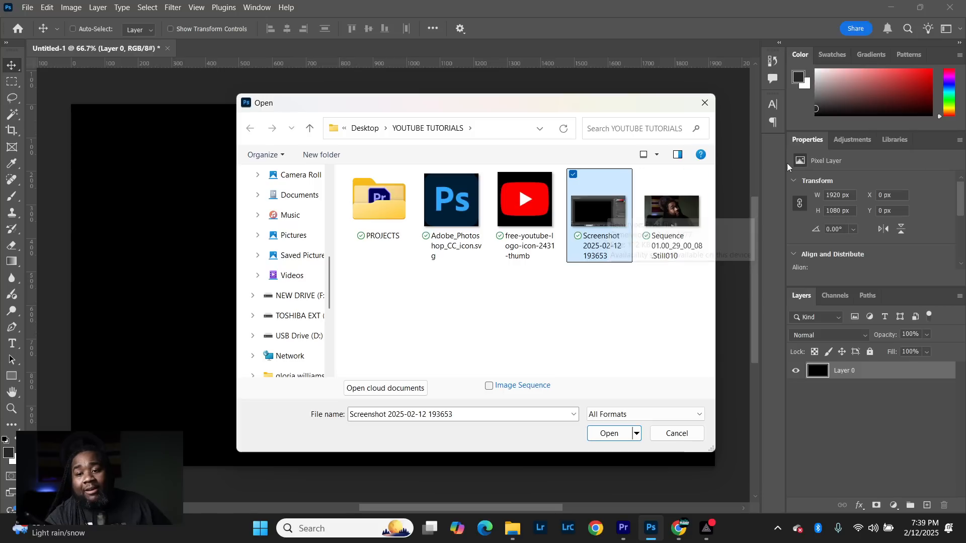
click(671, 217)
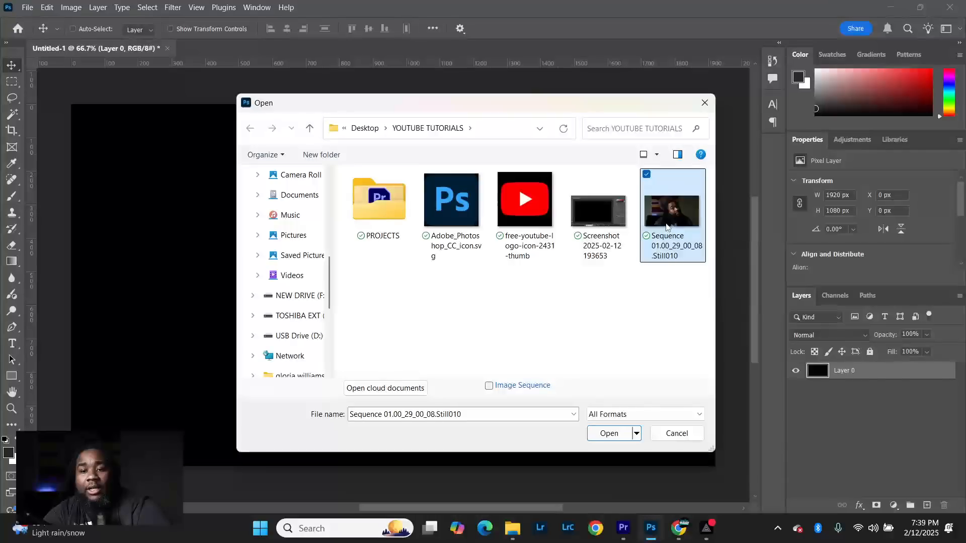
shift+click(470, 210)
click(609, 433)
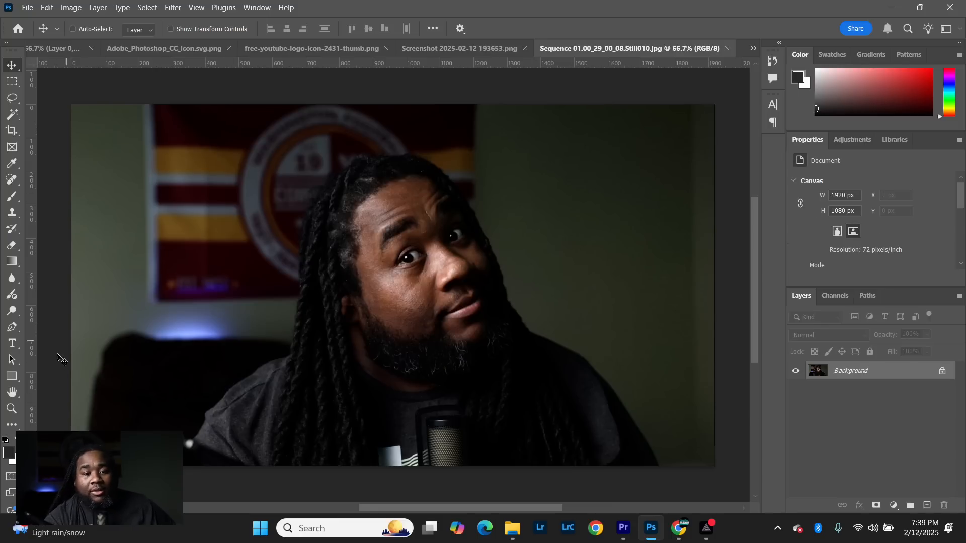
- Start a Pen tool path in the portrait still, tracing the left shoulder from the image's lower edge up to the hair
click(29, 326)
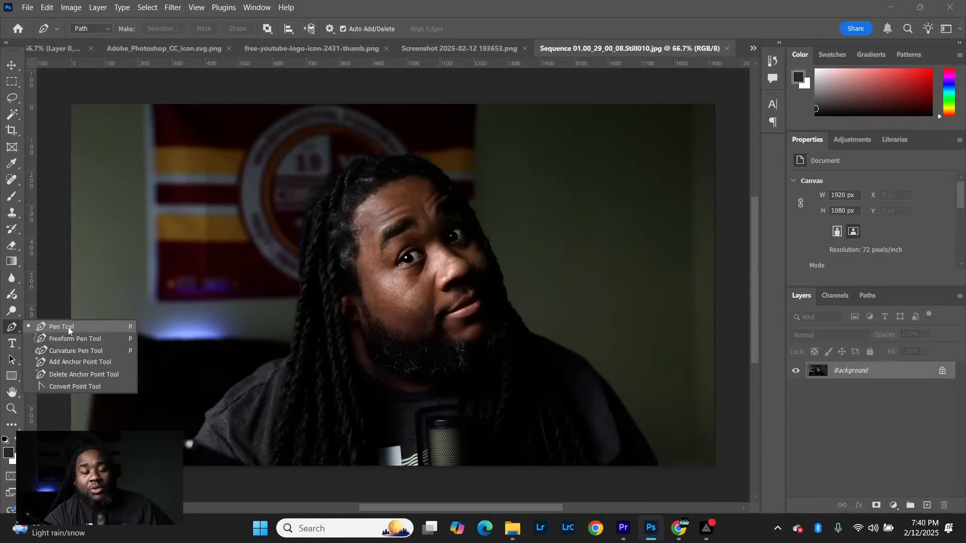
click(576, 31)
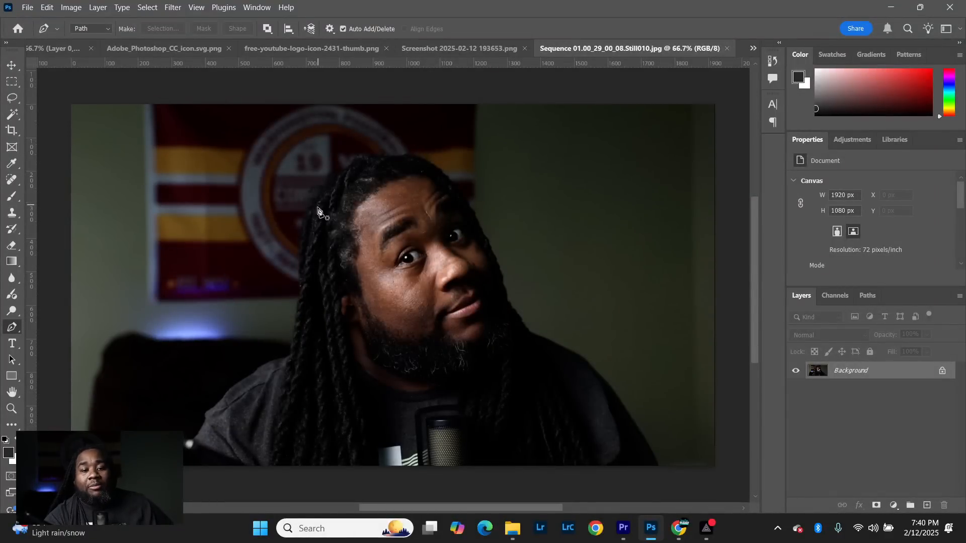
scroll(149, 453, up, 3)
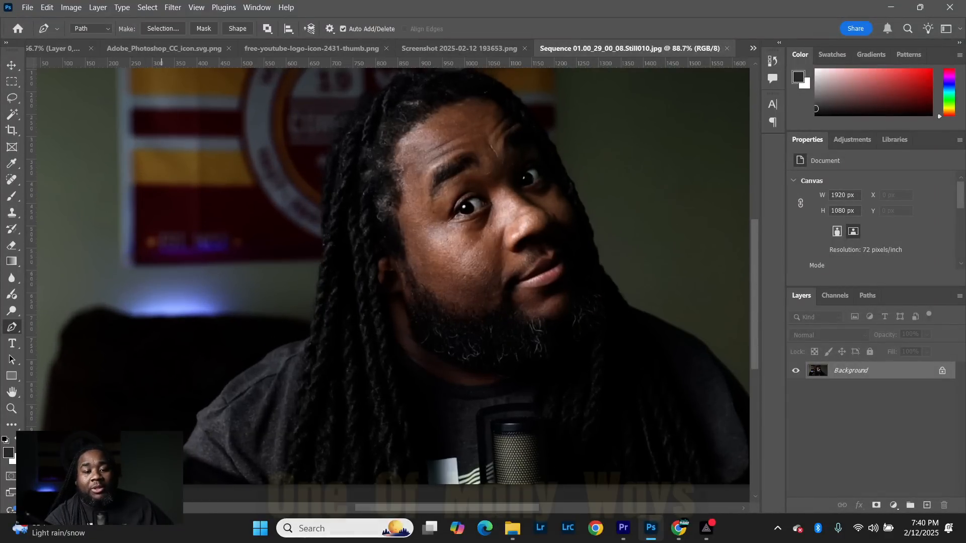
click(191, 435)
click(198, 424)
click(198, 412)
click(216, 402)
click(230, 386)
click(248, 375)
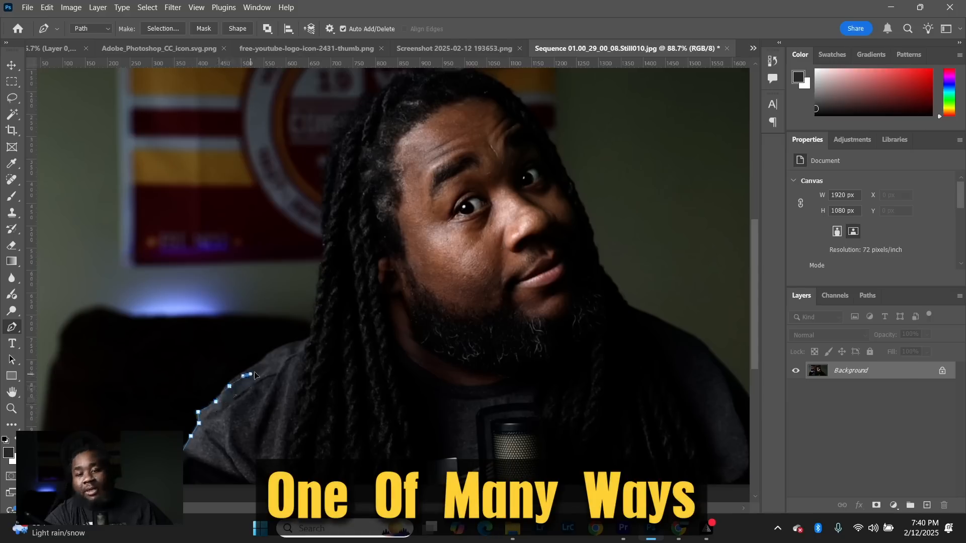
click(269, 361)
click(286, 348)
click(311, 340)
- Continue the pen path up the outer edge of the hair on the left side and over the crown of the head
click(317, 287)
click(327, 243)
click(327, 210)
click(333, 151)
click(350, 115)
click(383, 88)
click(401, 79)
scroll(403, 85, down, 3)
scroll(400, 120, up, 5)
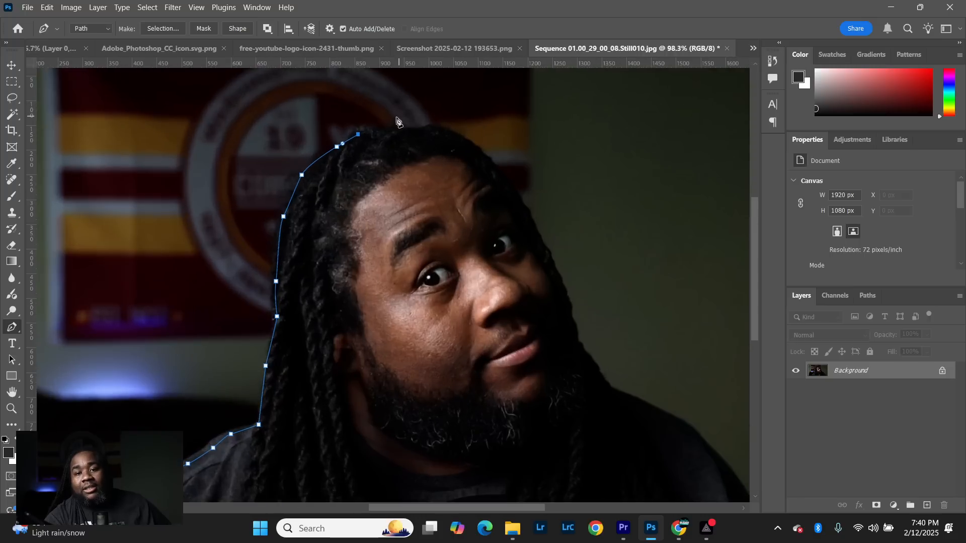
scroll(400, 119, up, 2)
click(382, 129)
click(411, 134)
- Trace the pen path with slight curves from the crown down the right side of the head to the cheek
drag(450, 133, 467, 137)
drag(522, 170, 530, 173)
drag(595, 267, 600, 270)
click(629, 347)
click(650, 397)
- Extend the pen path past the beard and neck onto the top of the right shoulder
scroll(664, 453, down, 4)
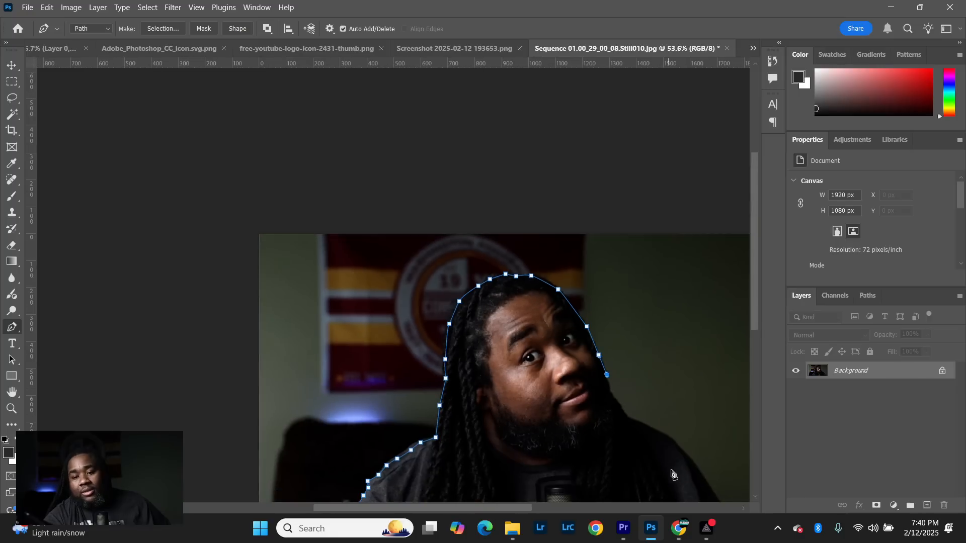
scroll(659, 443, up, 4)
click(609, 386)
click(620, 404)
click(599, 397)
click(668, 429)
click(678, 433)
drag(713, 472, 717, 476)
- Trace the right shoulder down to just below the image's lower edge and close the path at its starting point
scroll(377, 219, down, 1)
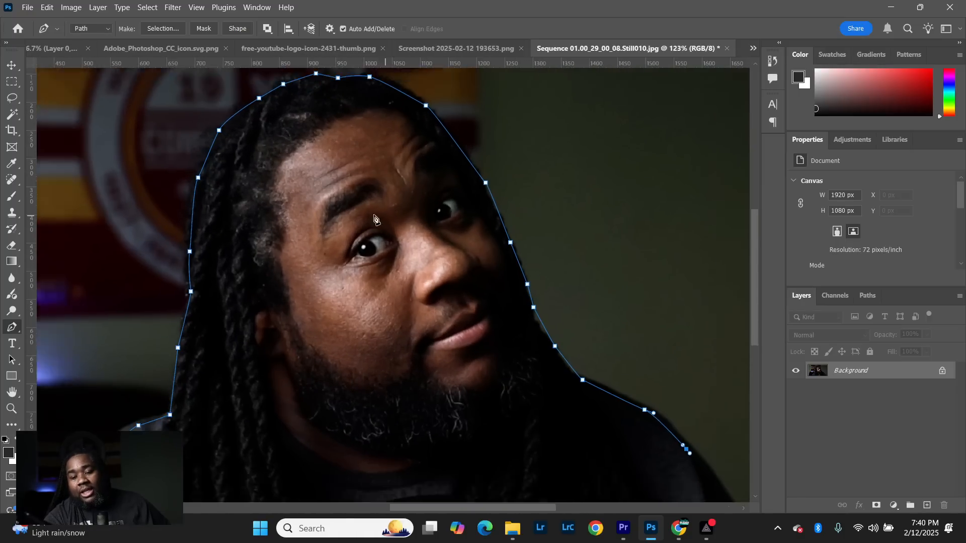
scroll(376, 219, down, 3)
scroll(503, 352, up, 3)
drag(517, 316, 522, 322)
click(543, 362)
click(548, 385)
scroll(483, 352, down, 3)
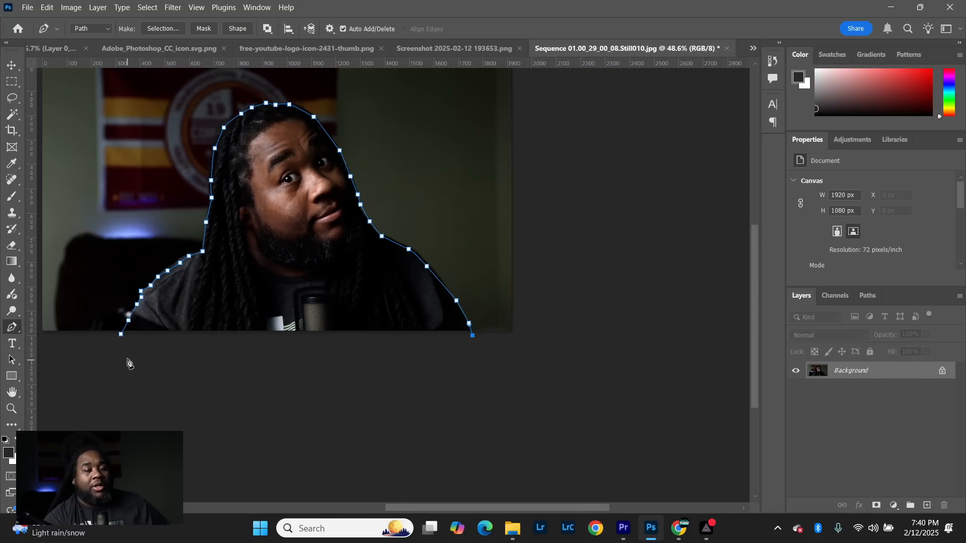
click(121, 335)
scroll(272, 282, up, 1)
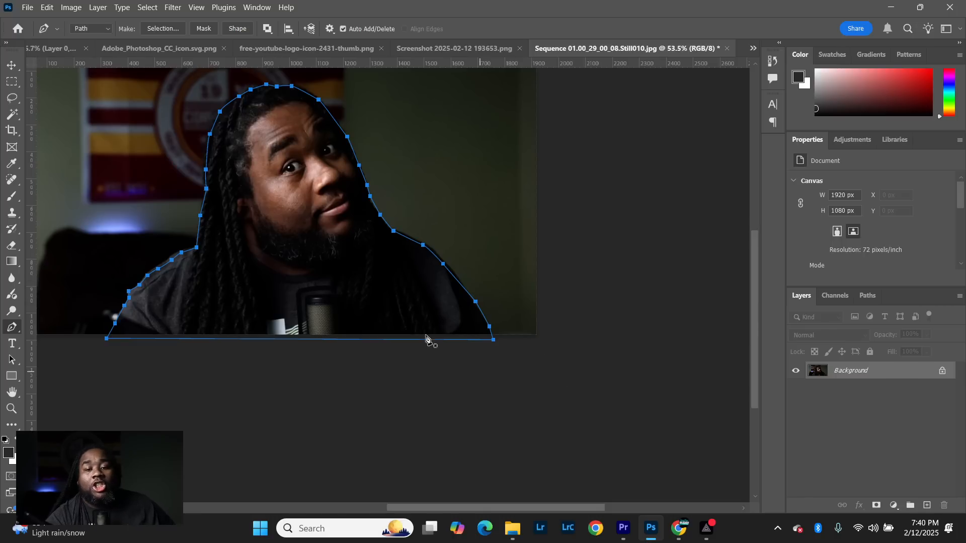
- Unlock the portrait's Background layer and convert the closed path into a new anti-aliased selection with a 0-pixel feather radius
click(942, 372)
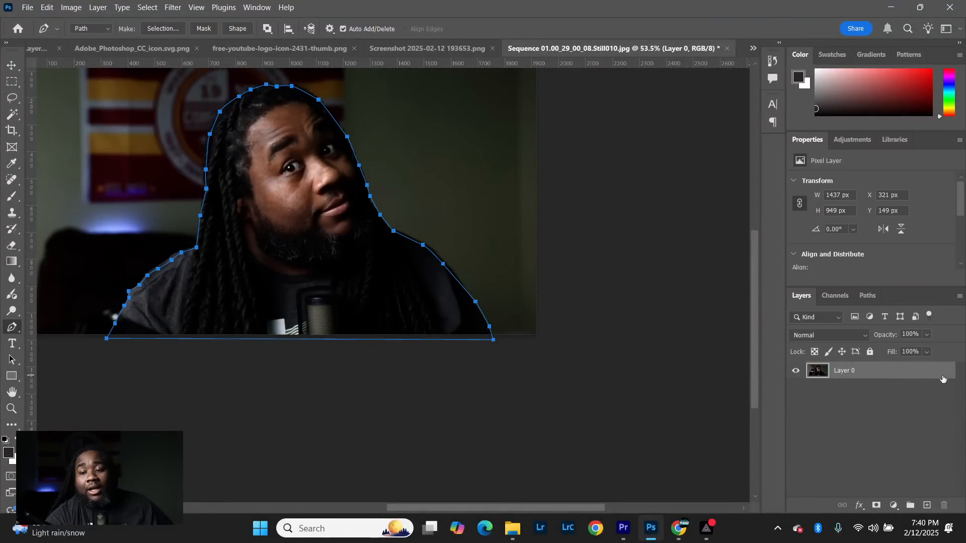
scroll(239, 283, down, 4)
scroll(239, 284, up, 5)
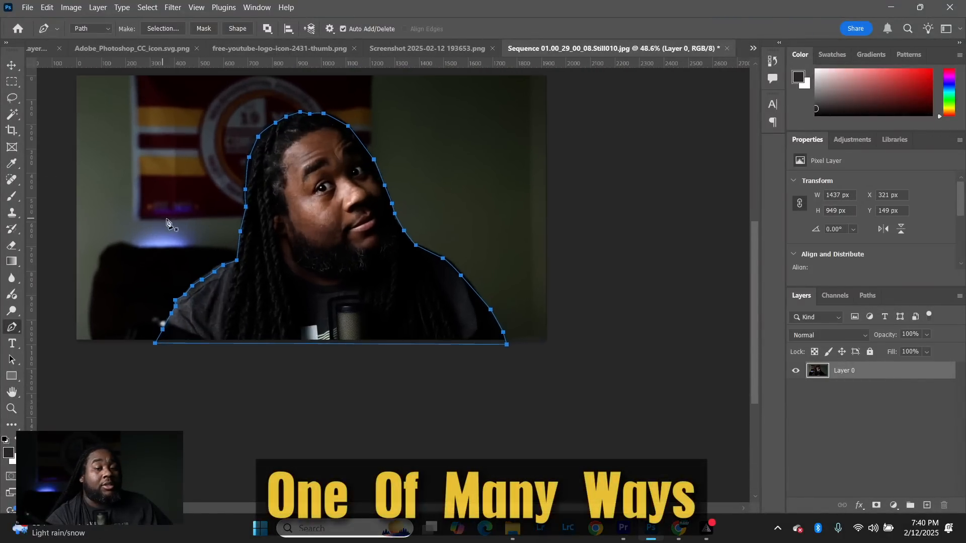
right_click(375, 231)
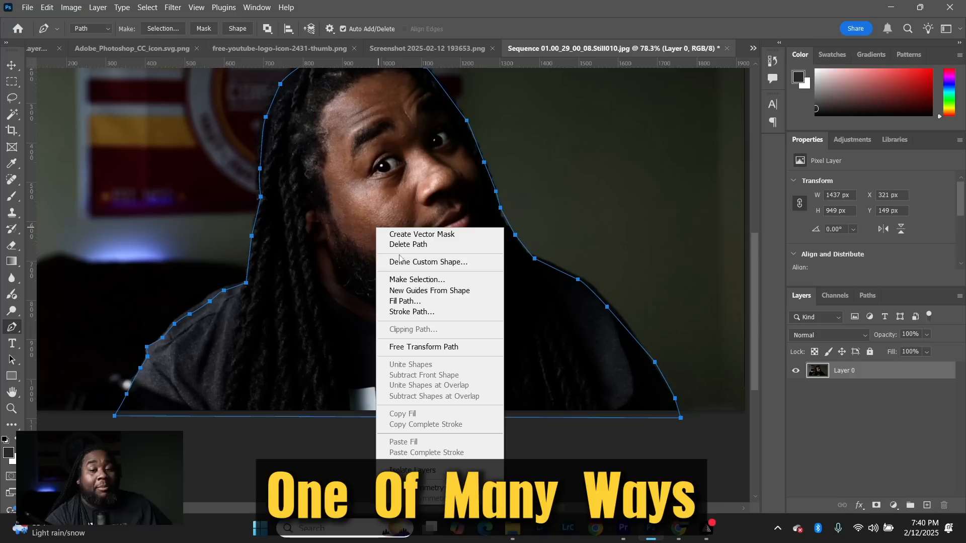
click(413, 282)
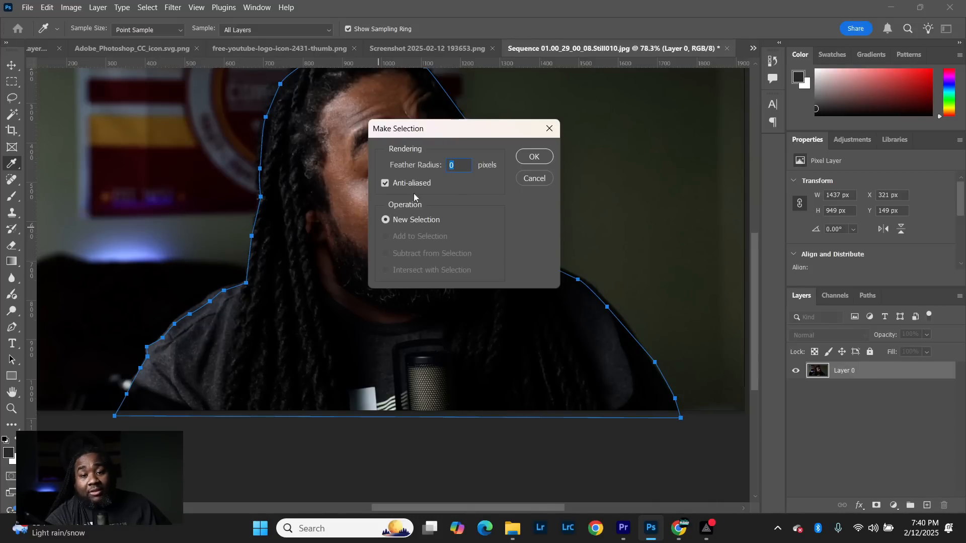
click(535, 157)
- Invert the selection and delete the room background around the man
scroll(253, 232, down, 3)
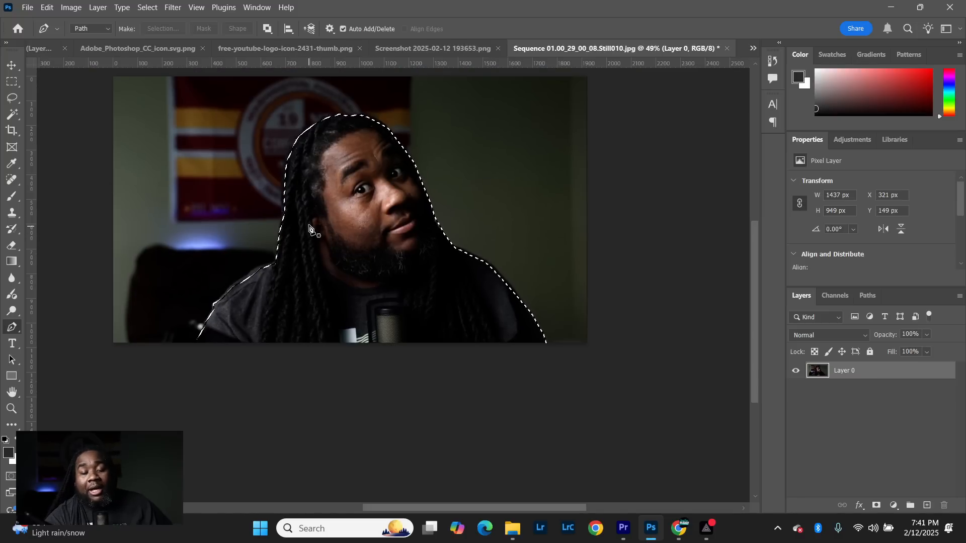
scroll(309, 228, up, 2)
scroll(329, 167, up, 1)
scroll(326, 195, down, 3)
scroll(327, 198, down, 1)
scroll(325, 199, up, 1)
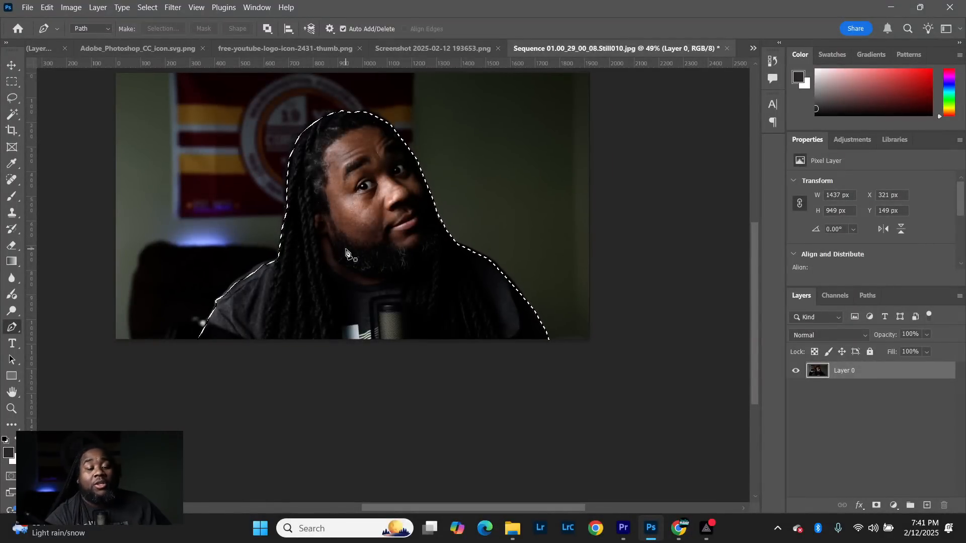
key(ctrl+shift+i)
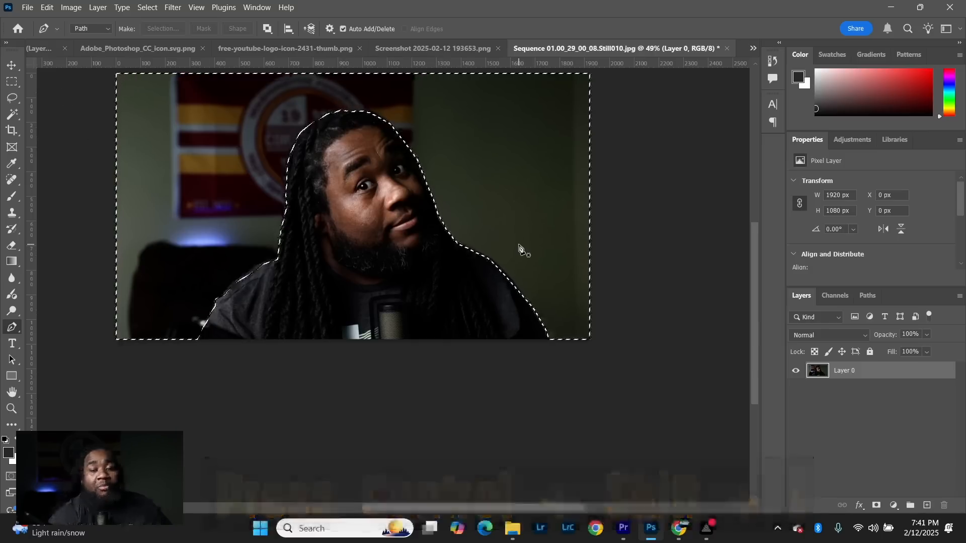
key(Delete)
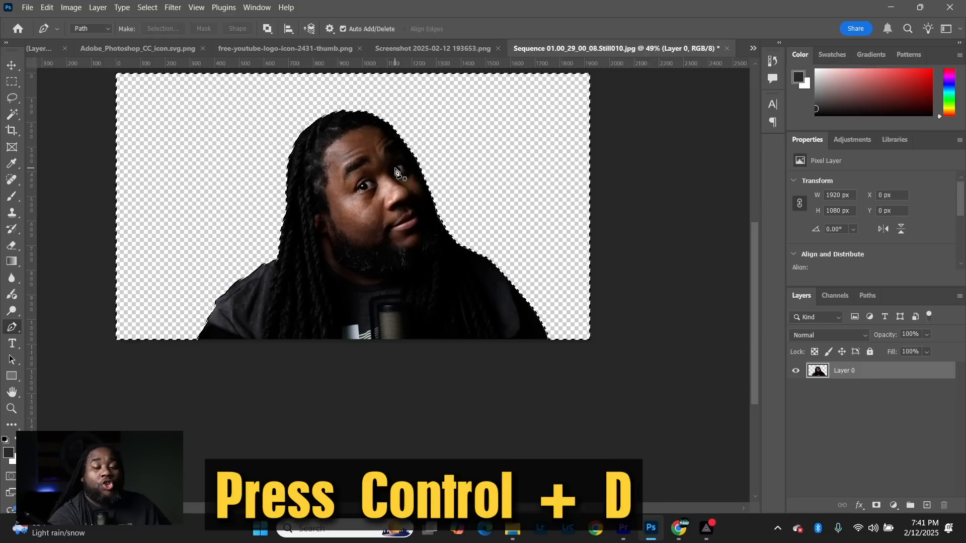
- Clear the selection, float the portrait document in its own window, and copy the cut-out man onto the black Untitled-1 canvas
key(ctrl+d)
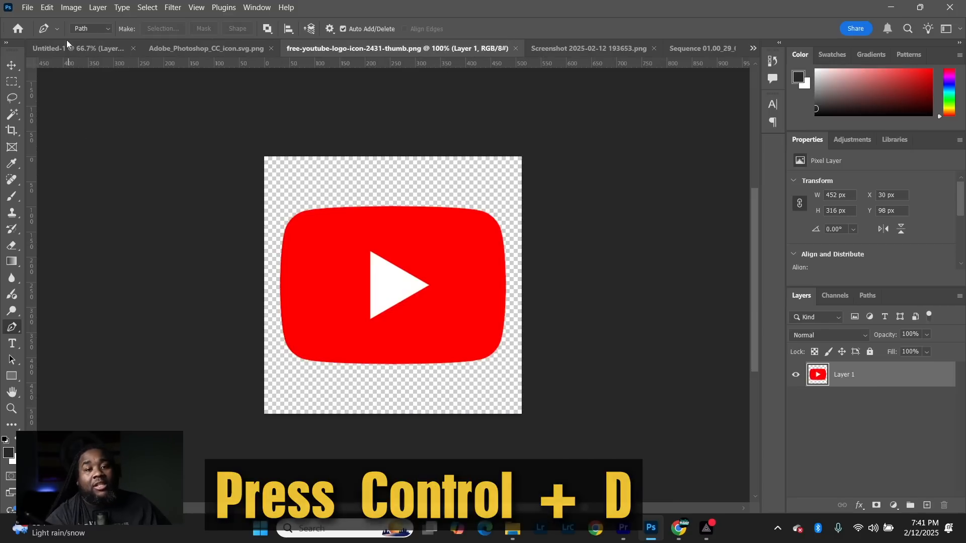
click(69, 51)
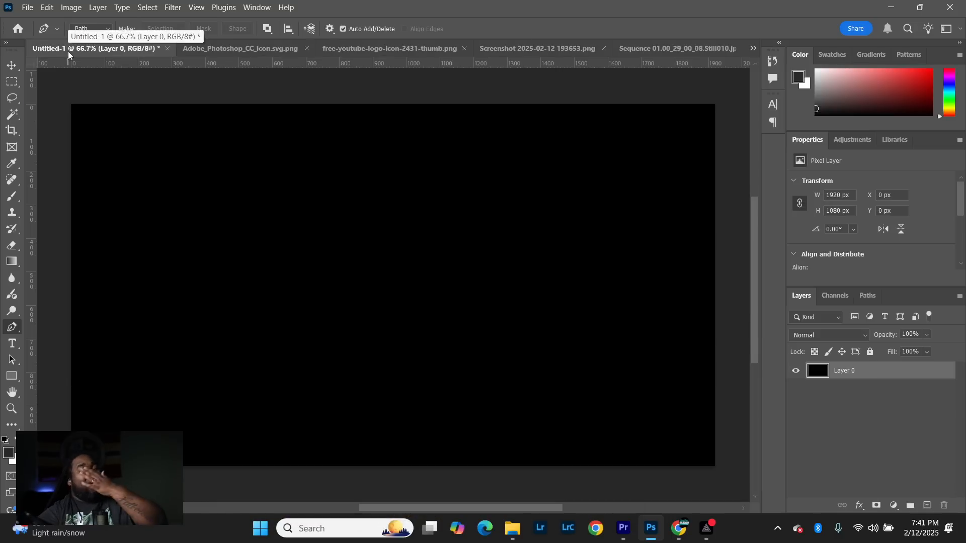
click(551, 52)
click(704, 51)
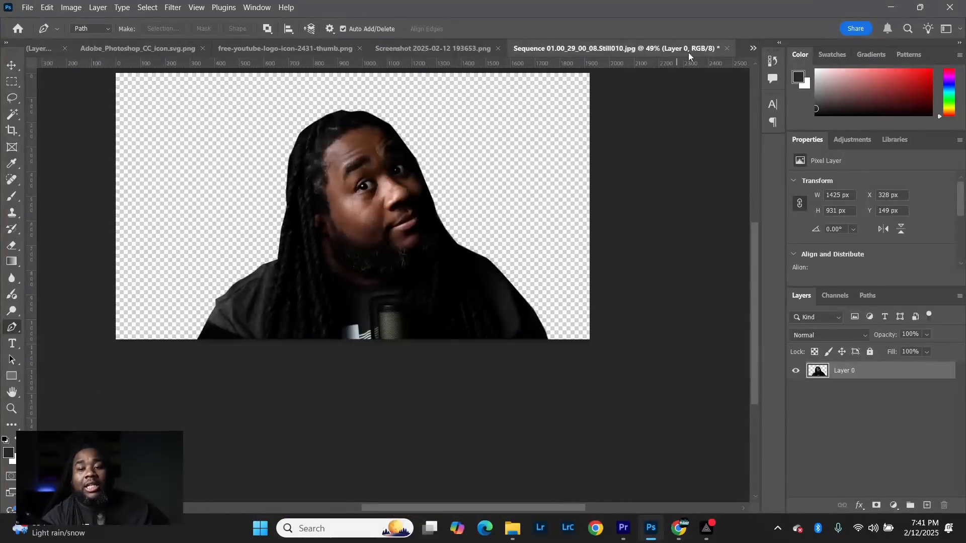
drag(676, 49, 780, 166)
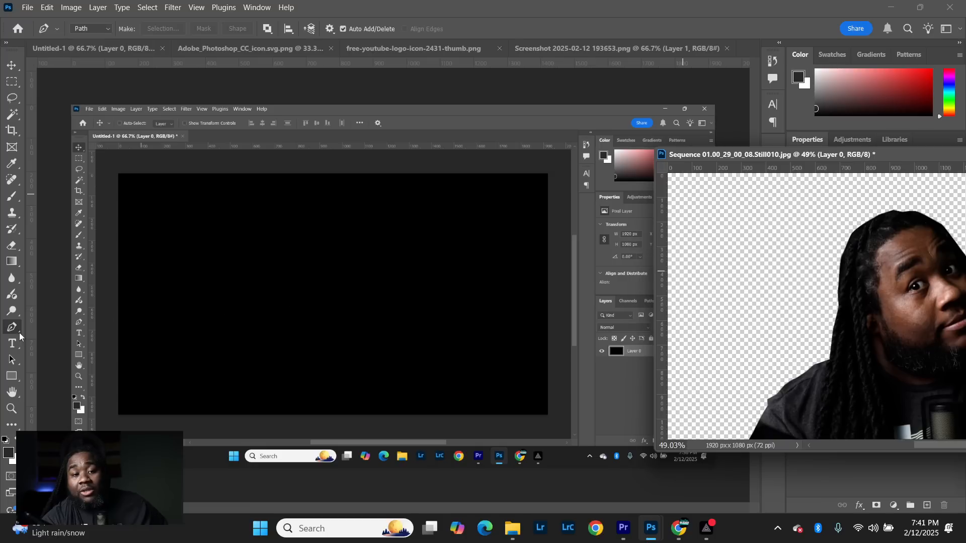
click(11, 67)
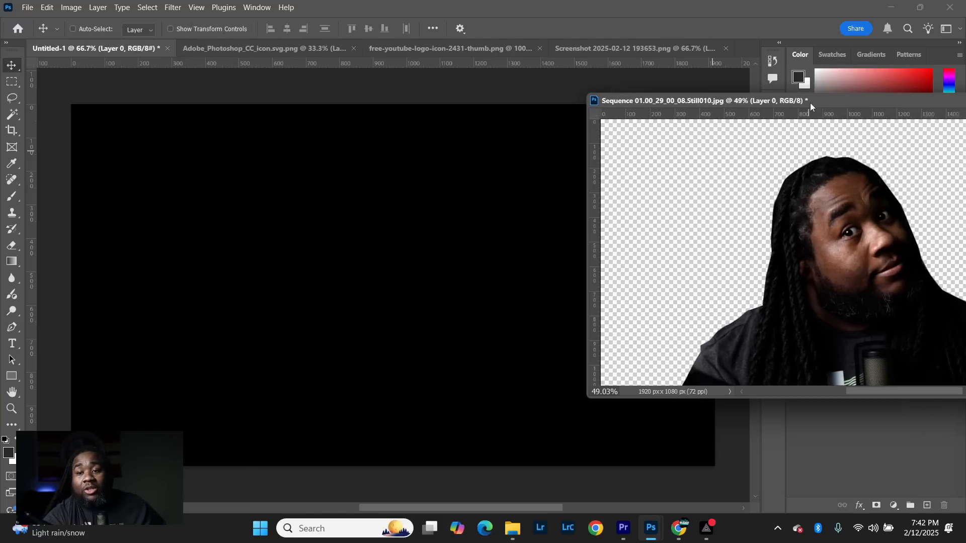
drag(810, 103, 860, 82)
drag(851, 227, 451, 303)
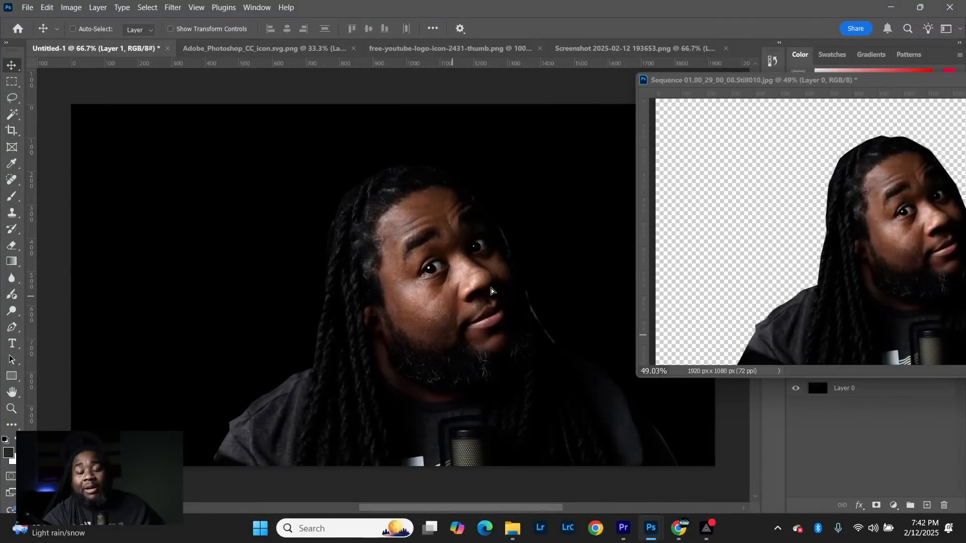
- Dock the floating portrait document back among the open documents and return to the Untitled-1 composition
drag(826, 83, 489, 50)
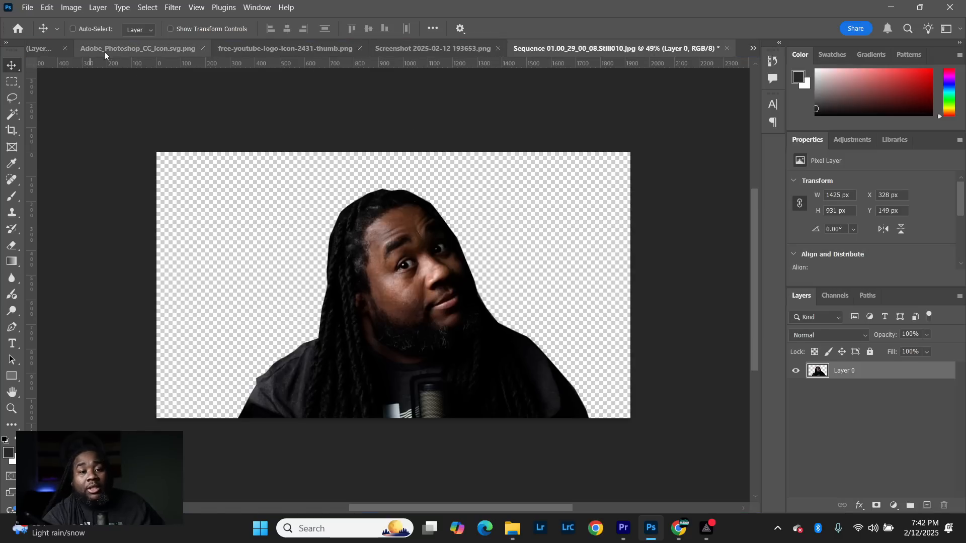
click(117, 50)
click(65, 47)
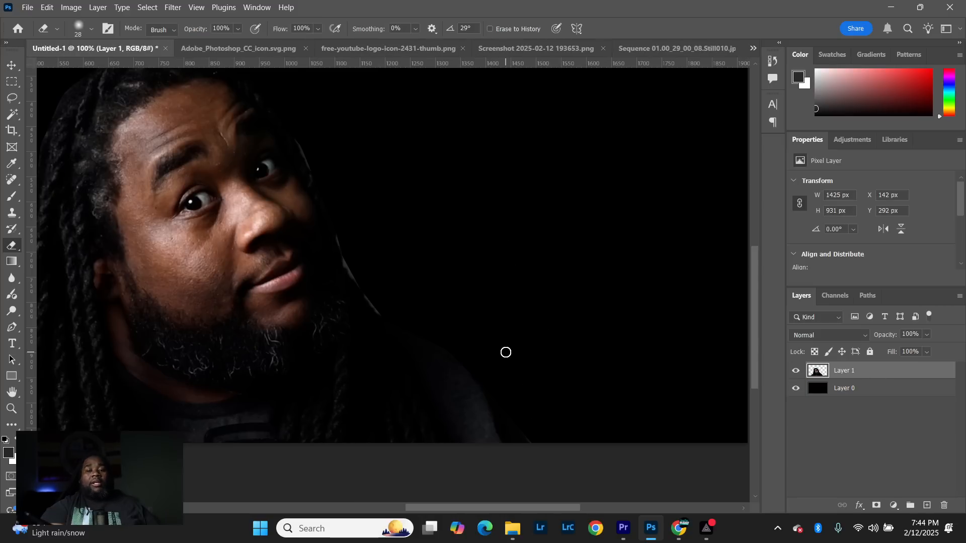
- Open the Camera Raw Filter for the portrait layer, Layer 1
scroll(285, 220, down, 10)
scroll(130, 175, up, 3)
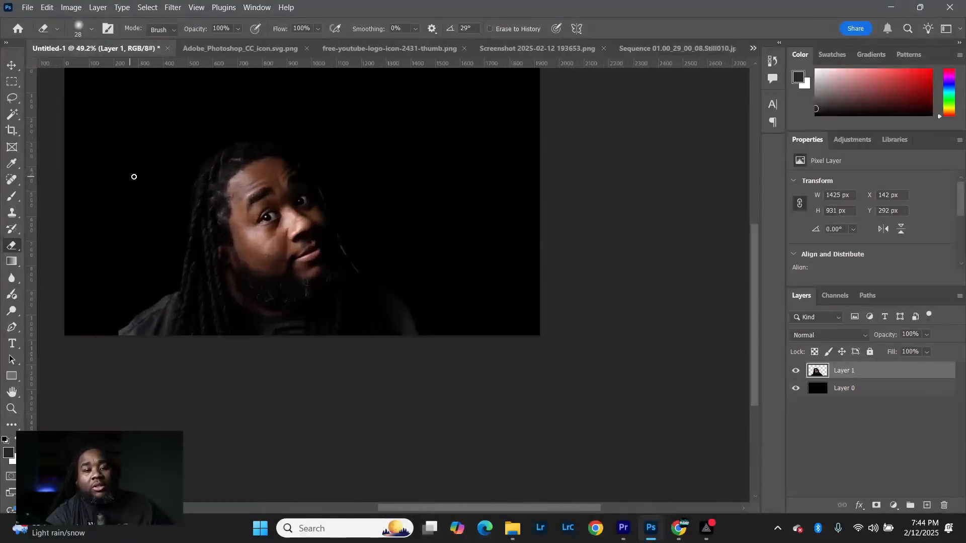
click(11, 65)
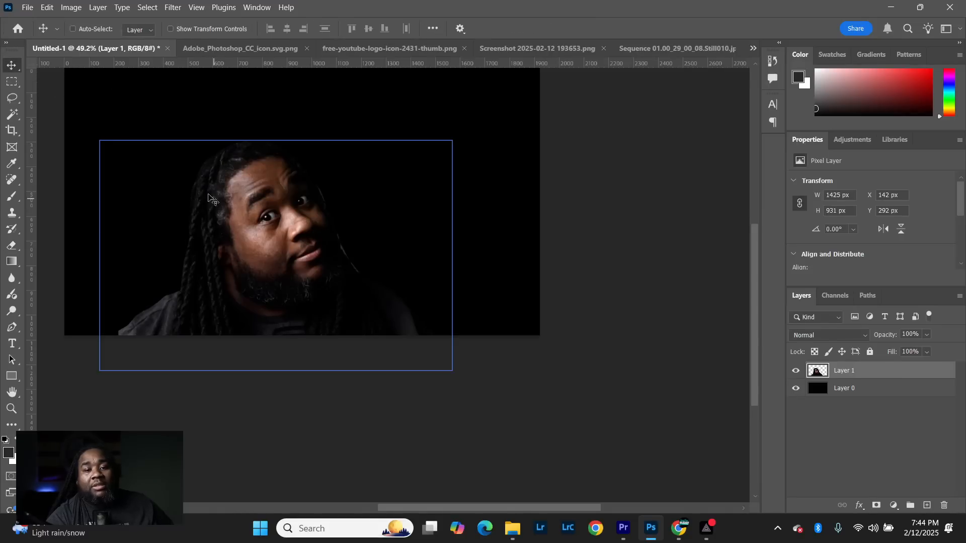
scroll(206, 194, up, 3)
scroll(275, 232, down, 2)
scroll(87, 148, up, 1)
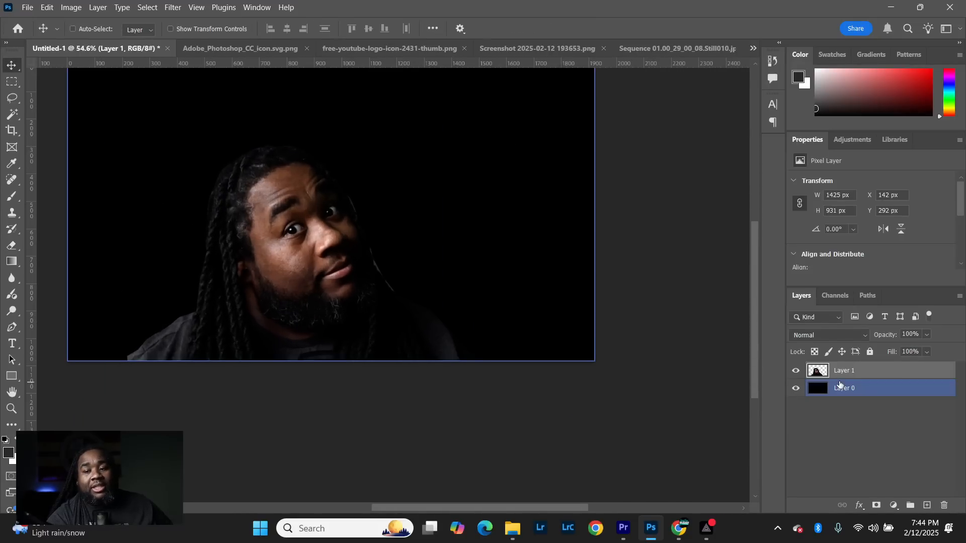
click(172, 8)
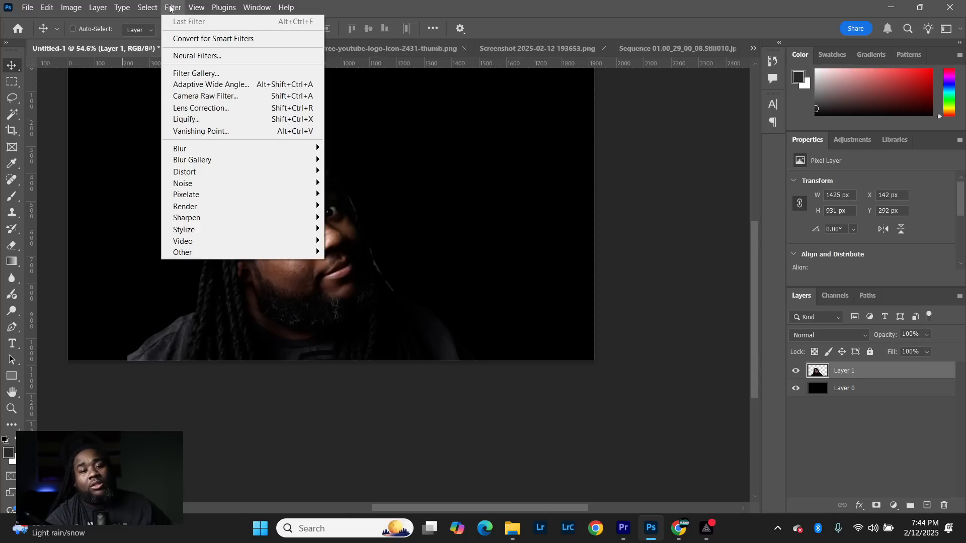
click(197, 97)
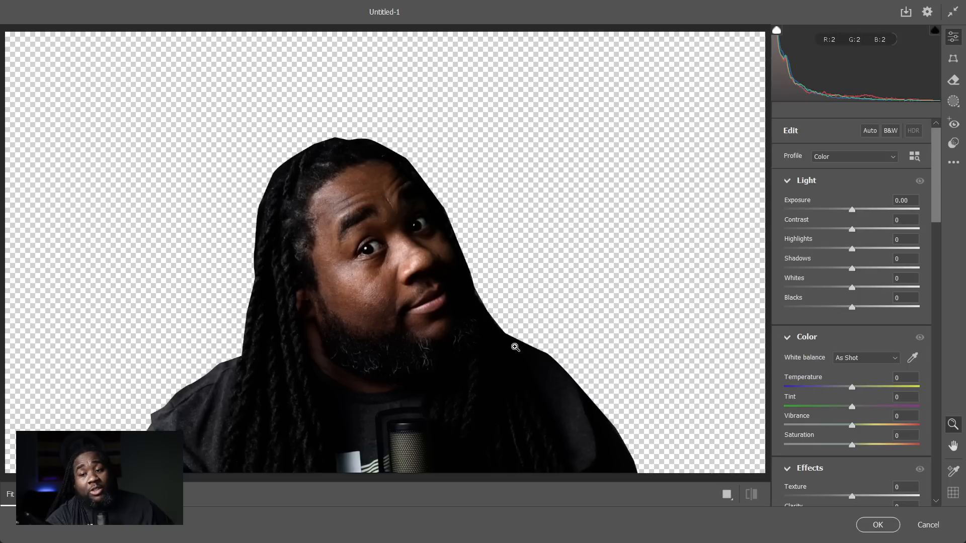
- Brighten the portrait with Shadows +49, Contrast +18, Blacks +38 and Exposure +0.45
drag(852, 269, 884, 283)
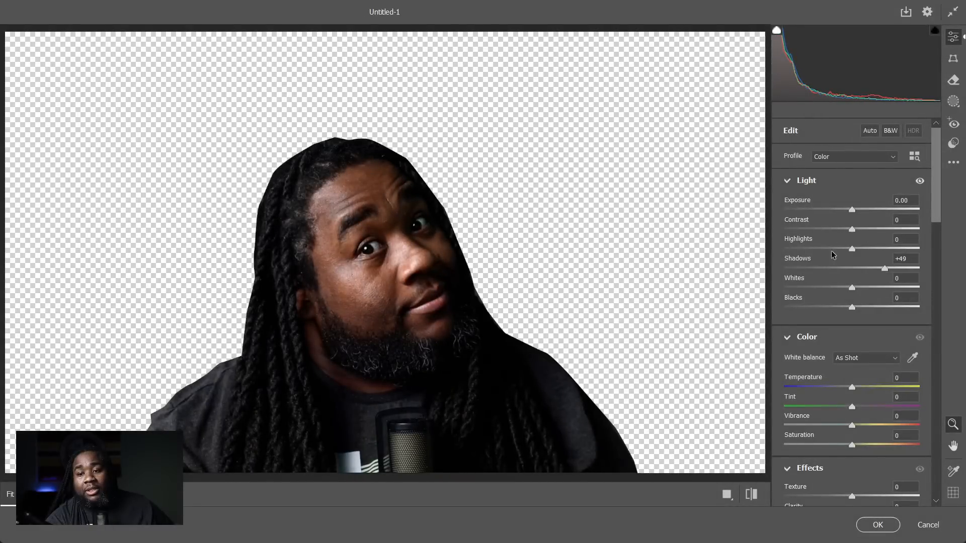
mouse_move(852, 230)
mouse_down()
mouse_move(870, 232)
mouse_move(864, 237)
mouse_up()
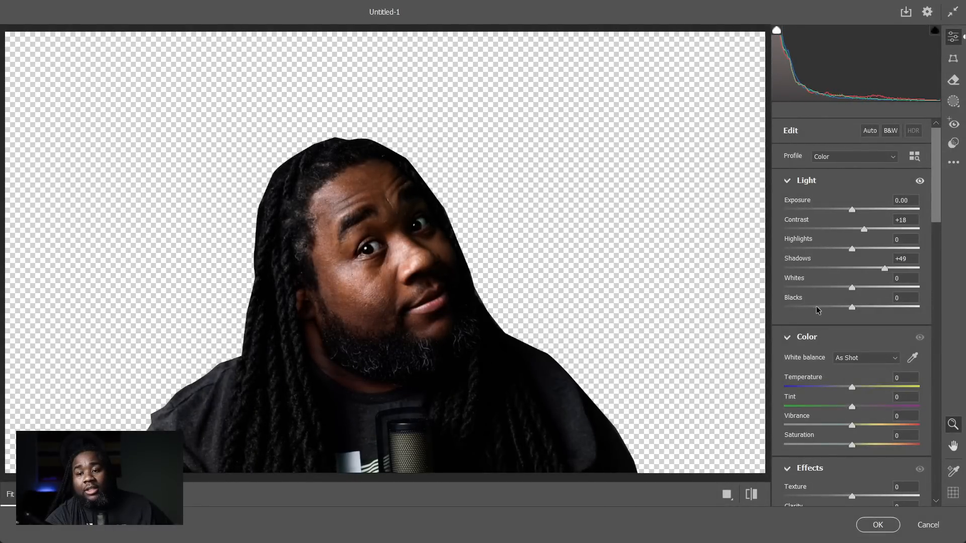
drag(854, 311, 881, 308)
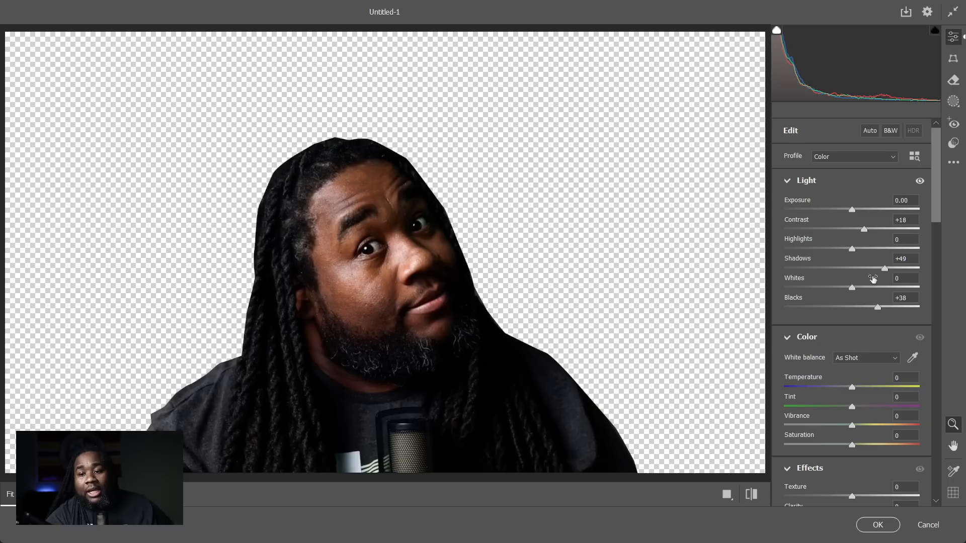
drag(855, 203, 860, 213)
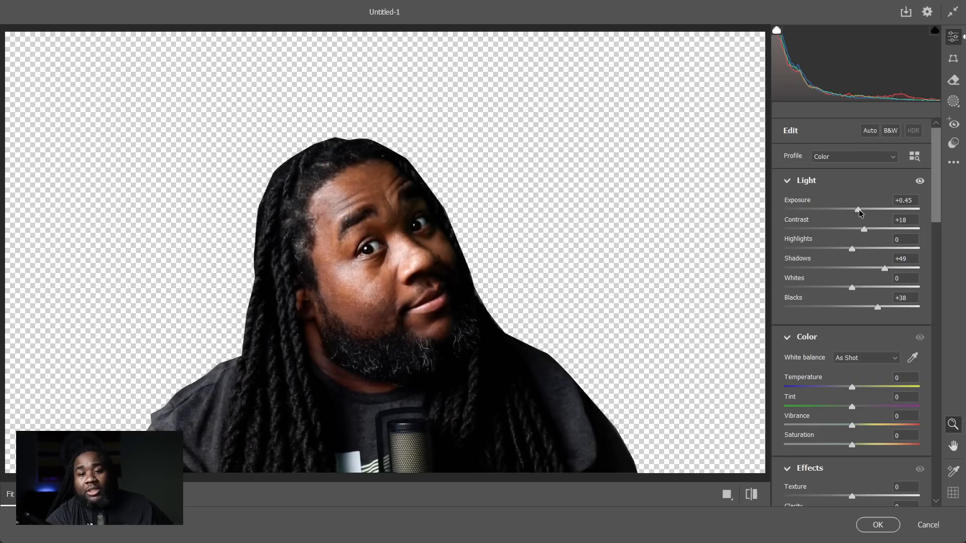
- Add a shadow point and a highlight point to the tone curve, placing the highlight point at input 197, output 196
drag(938, 175, 936, 258)
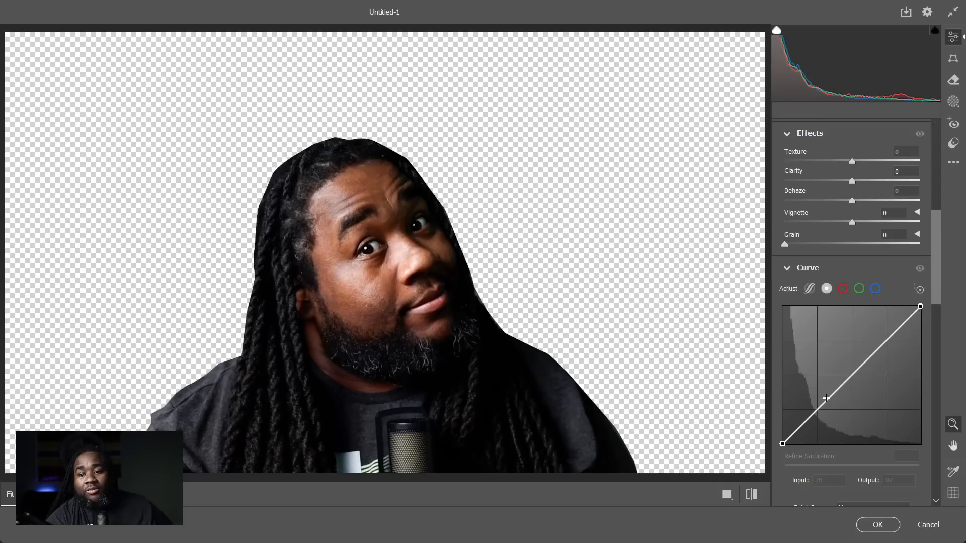
click(819, 412)
click(889, 343)
drag(888, 343, 889, 338)
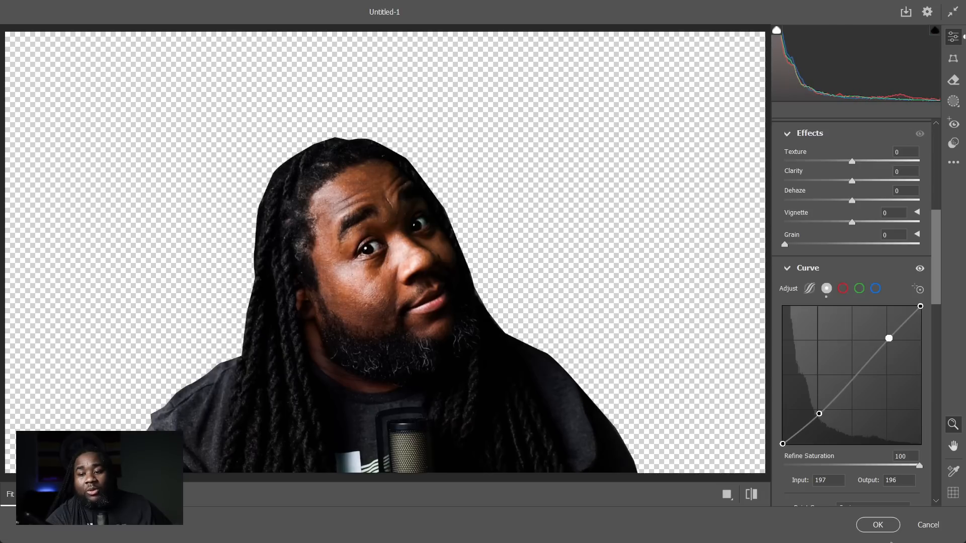
- Soften the portrait with Texture -33 and Clarity -13, and apply the Camera Raw adjustments
mouse_move(941, 243)
mouse_down()
mouse_move(923, 364)
mouse_move(928, 254)
mouse_up()
scroll(794, 250, up, 5)
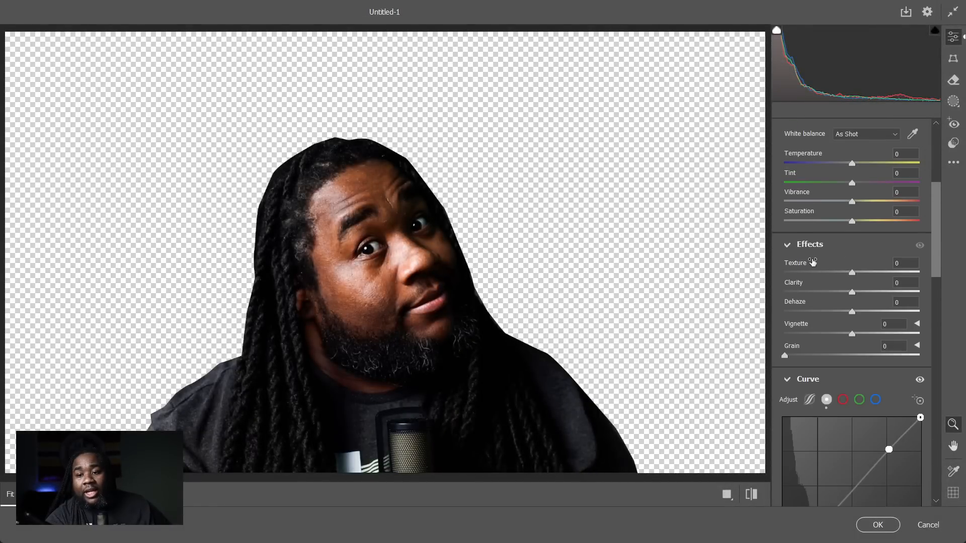
drag(852, 293, 831, 278)
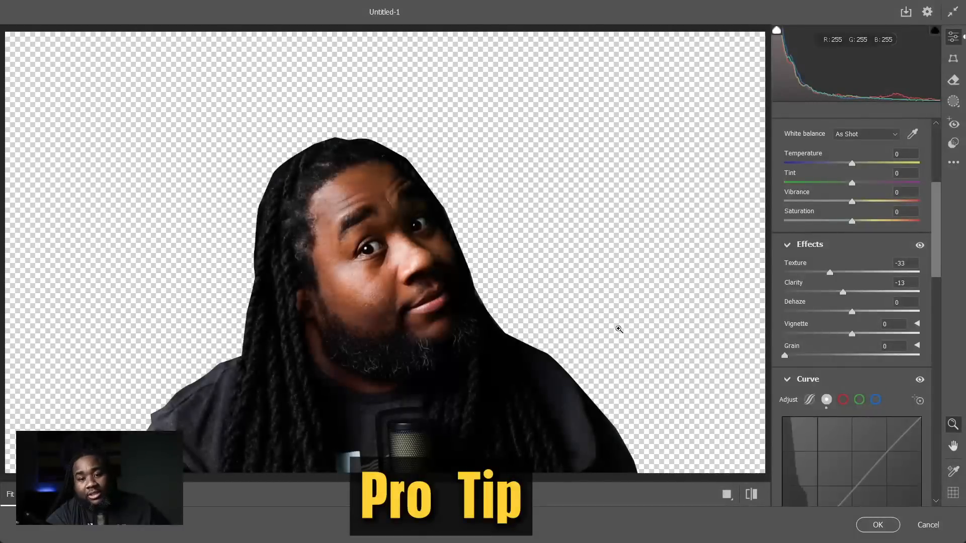
click(878, 528)
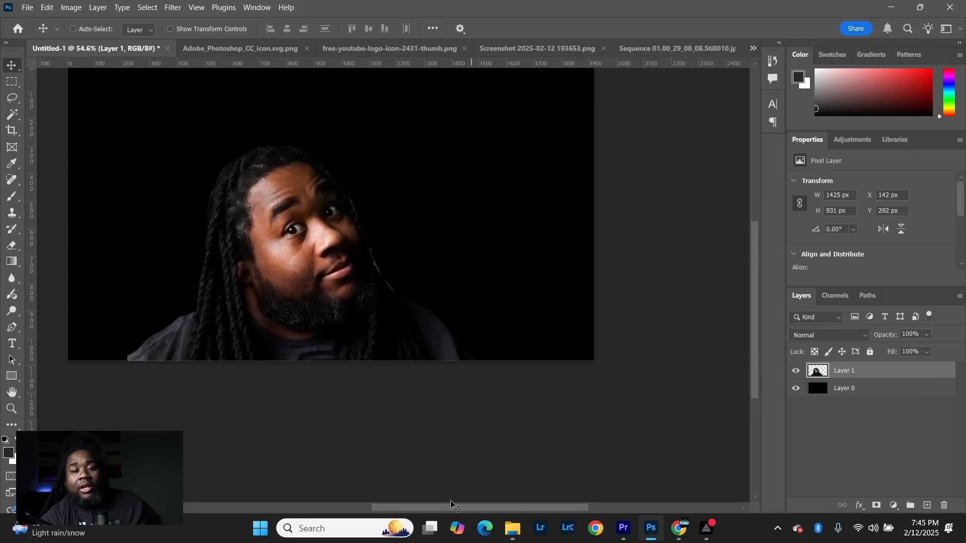
- Enlarge the portrait proportionally to about 117.7% and move it to the right side of the black canvas
scroll(314, 194, up, 4)
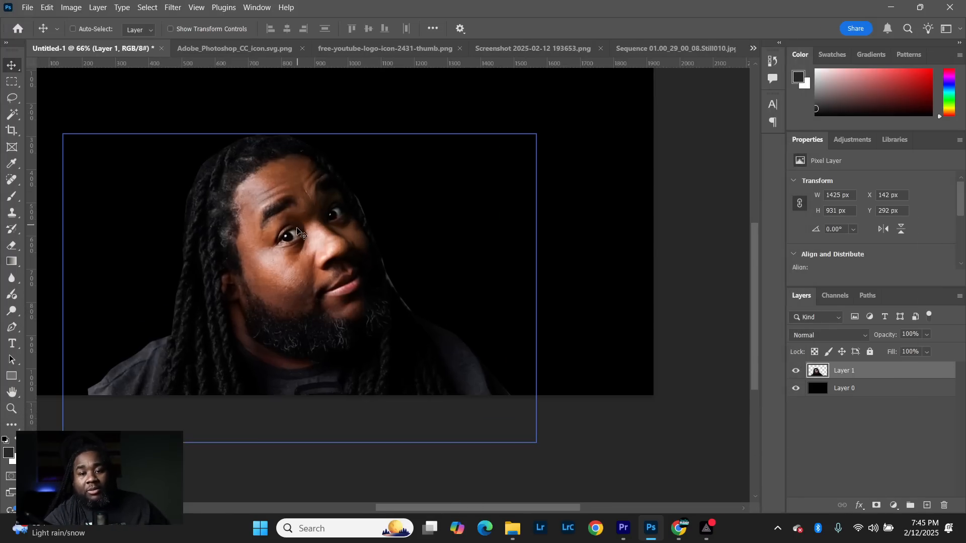
scroll(300, 237, down, 3)
scroll(300, 241, down, 1)
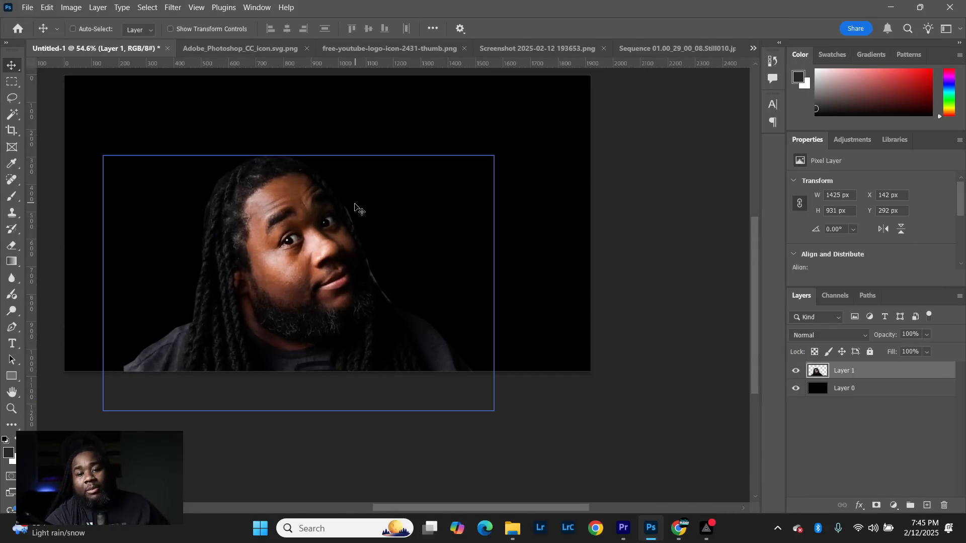
key(ctrl)
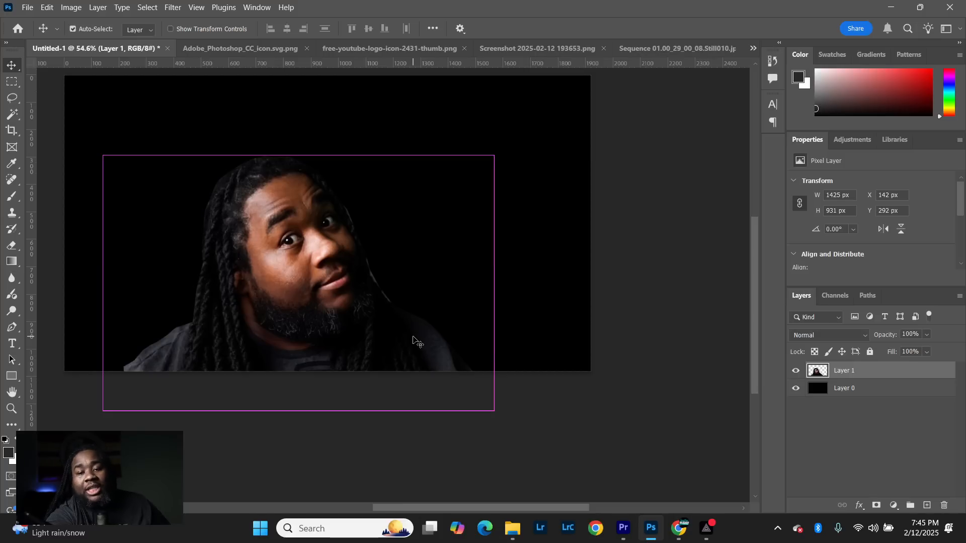
key(ctrl+t)
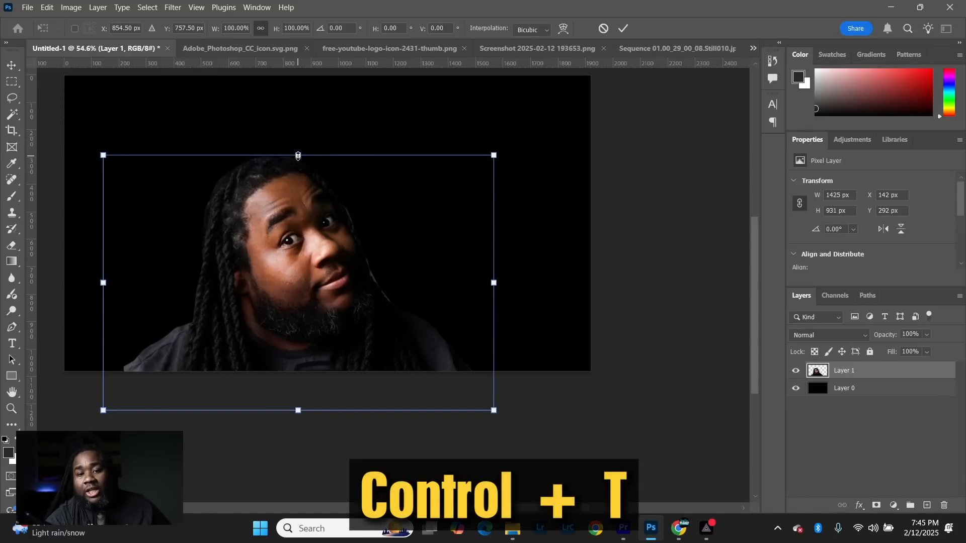
drag(298, 156, 299, 109)
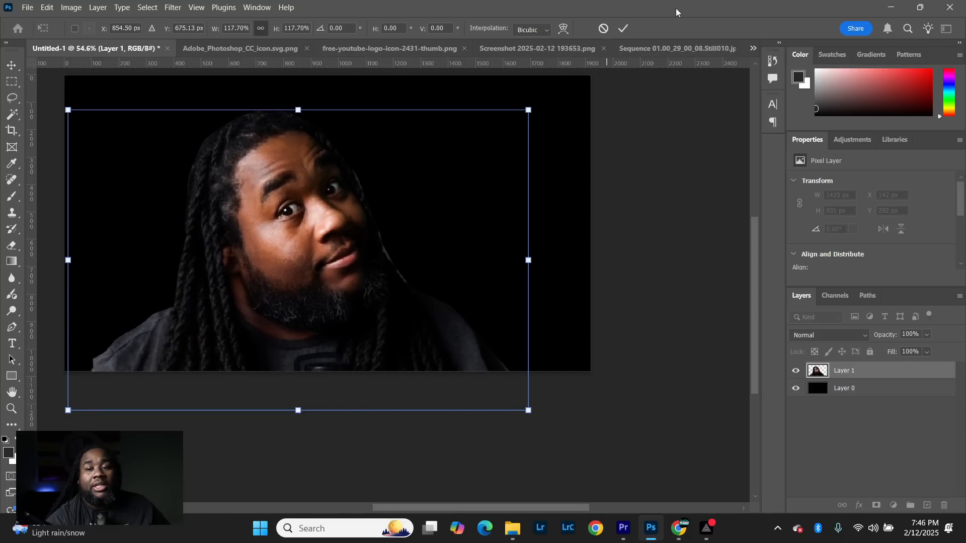
click(622, 31)
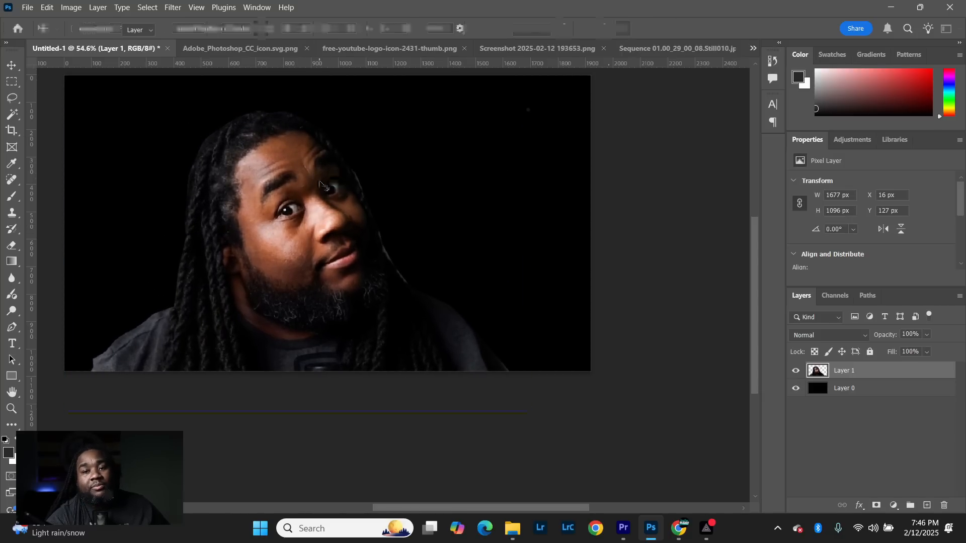
drag(307, 204, 441, 215)
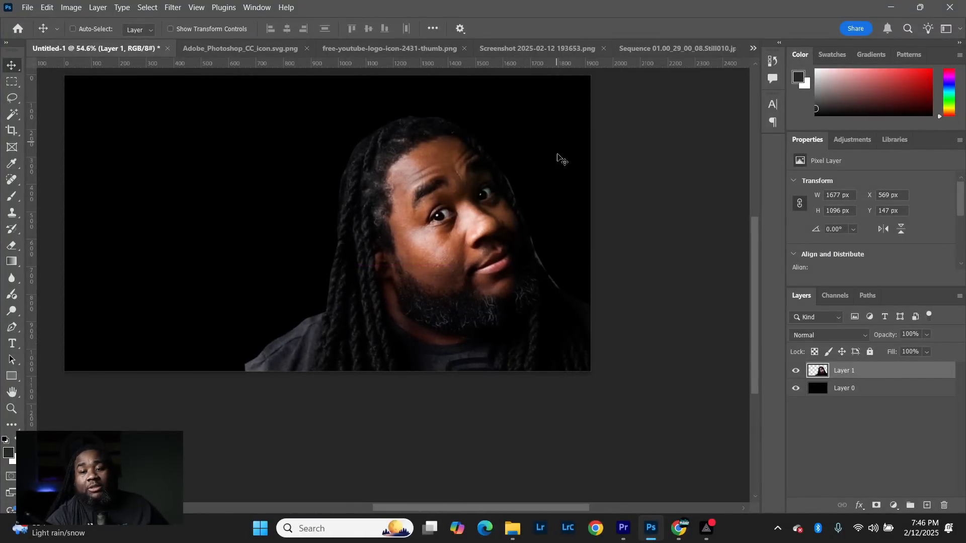
- Copy the Photoshop screenshot into Untitled-1 between the black background and the portrait, and dismiss its floating window
click(876, 389)
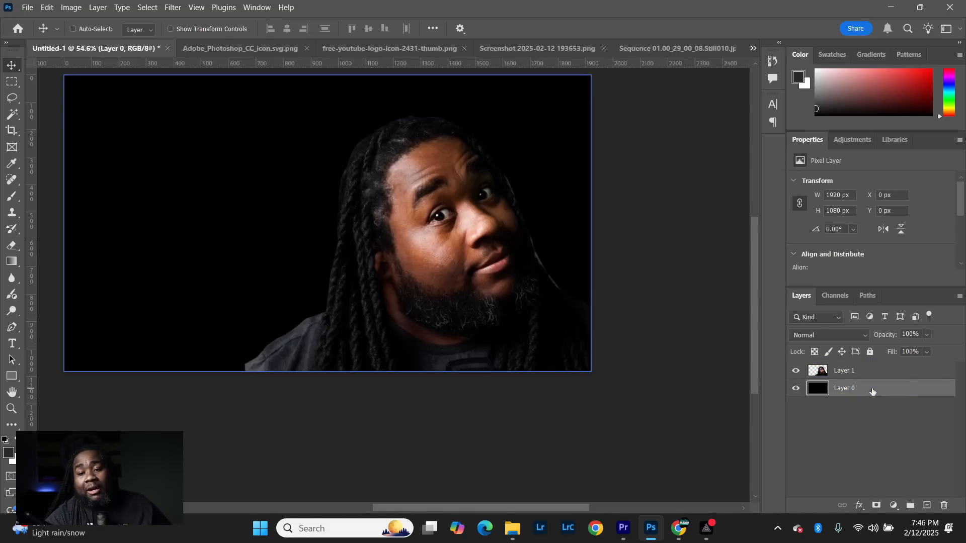
click(576, 45)
drag(527, 52, 527, 144)
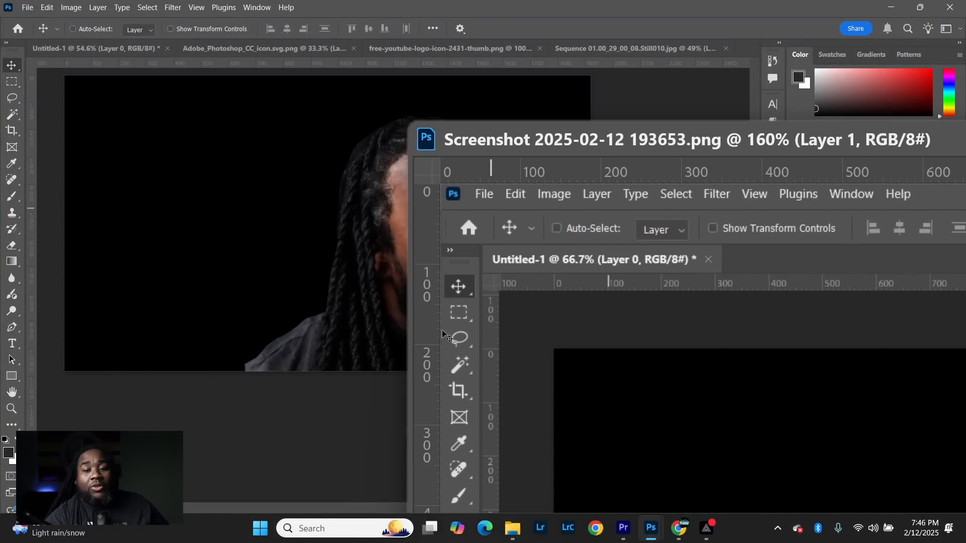
drag(685, 404, 134, 226)
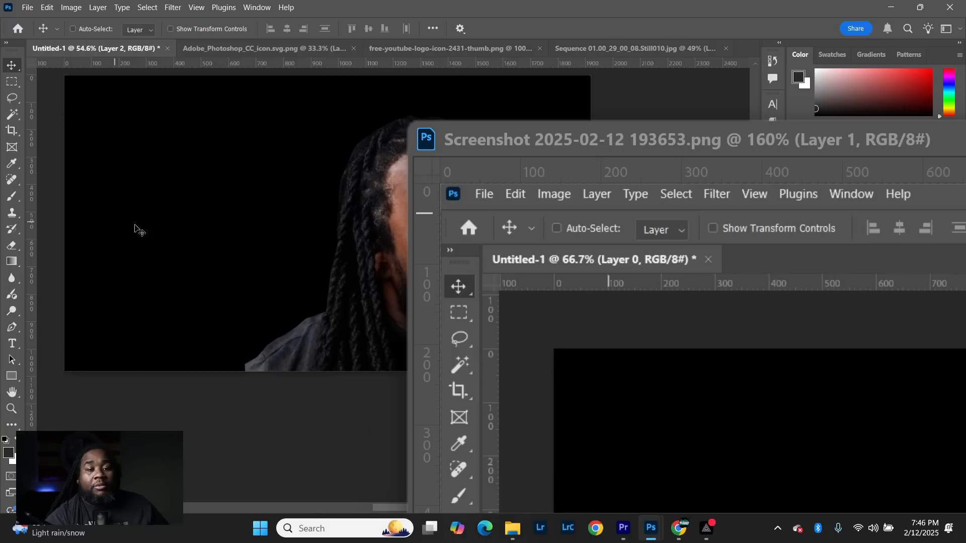
drag(530, 128, 143, 105)
click(737, 110)
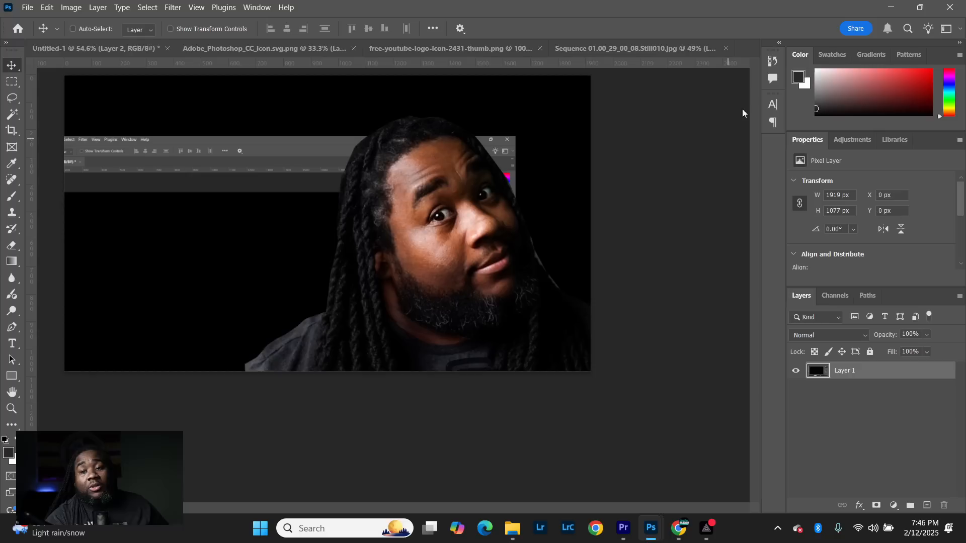
- Move the Photoshop screenshot layer to fill the canvas behind the portrait, at X 1 px and Y 3 px
key(ctrl+t)
click(830, 376)
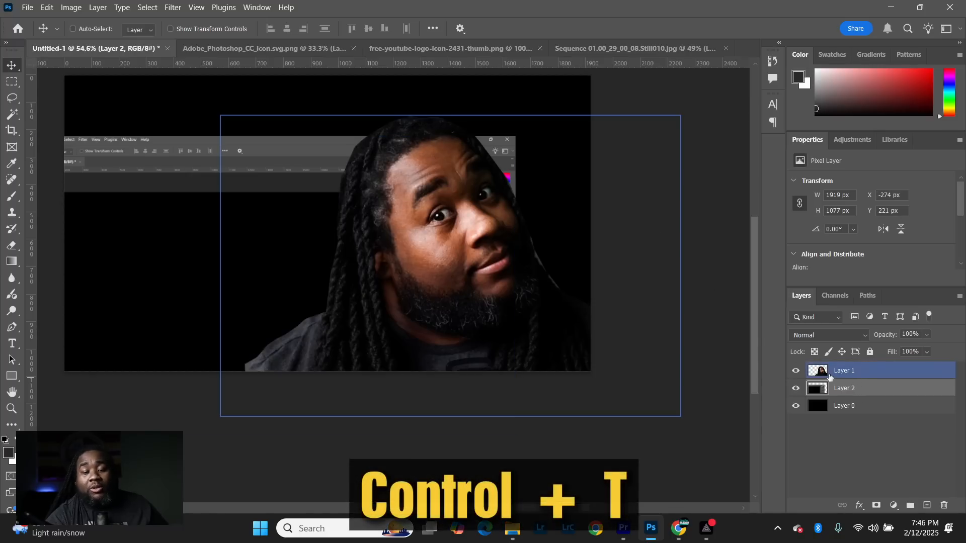
key(ctrl+t)
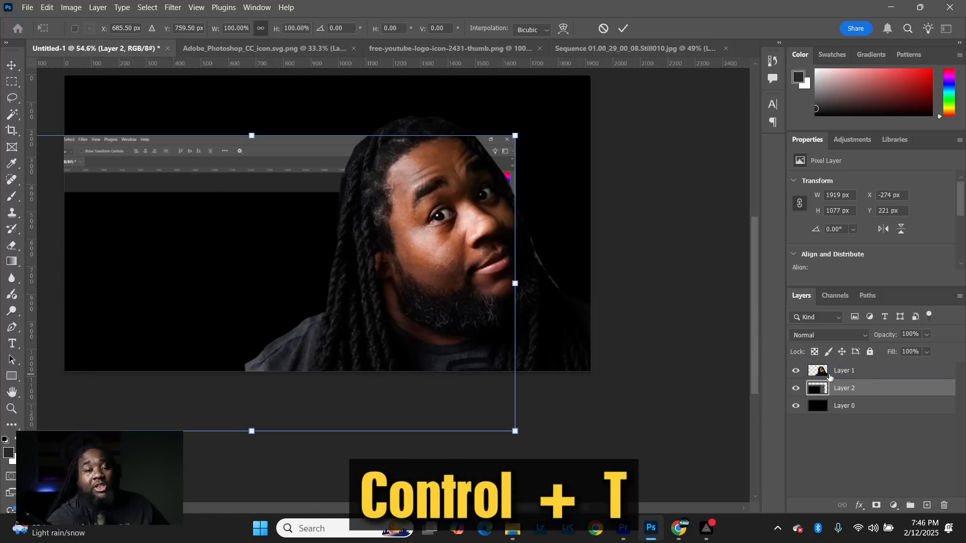
scroll(620, 281, down, 3)
drag(233, 214, 281, 176)
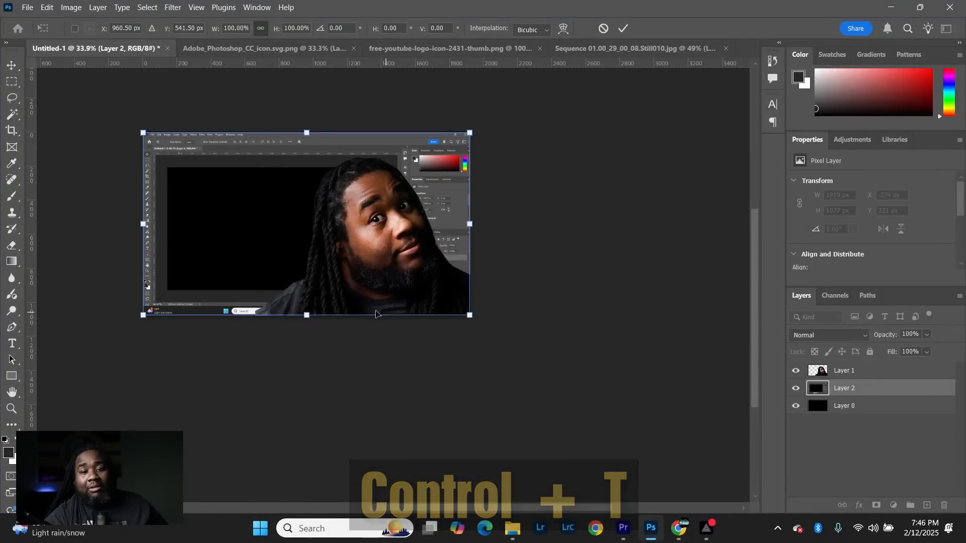
scroll(380, 313, up, 2)
scroll(377, 296, down, 1)
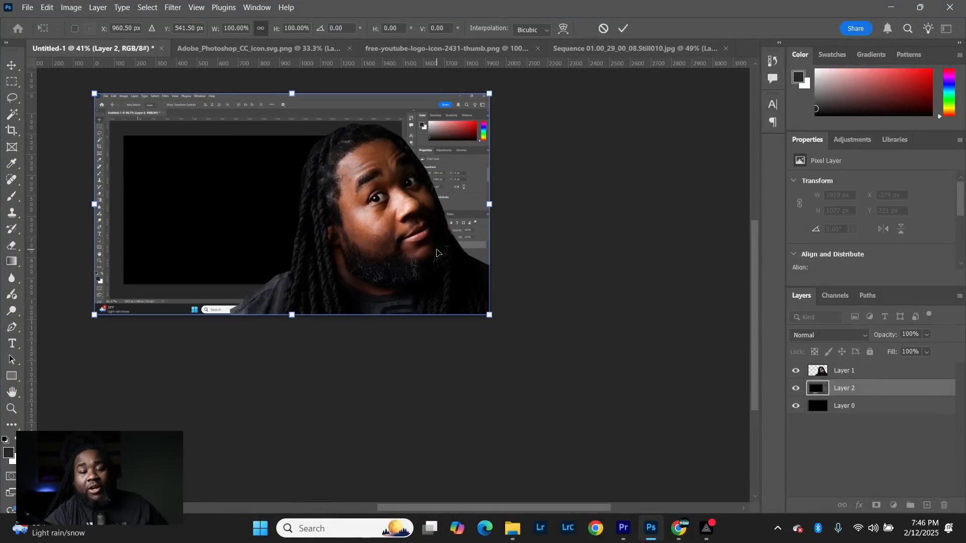
click(622, 30)
scroll(162, 209, up, 2)
scroll(173, 200, down, 2)
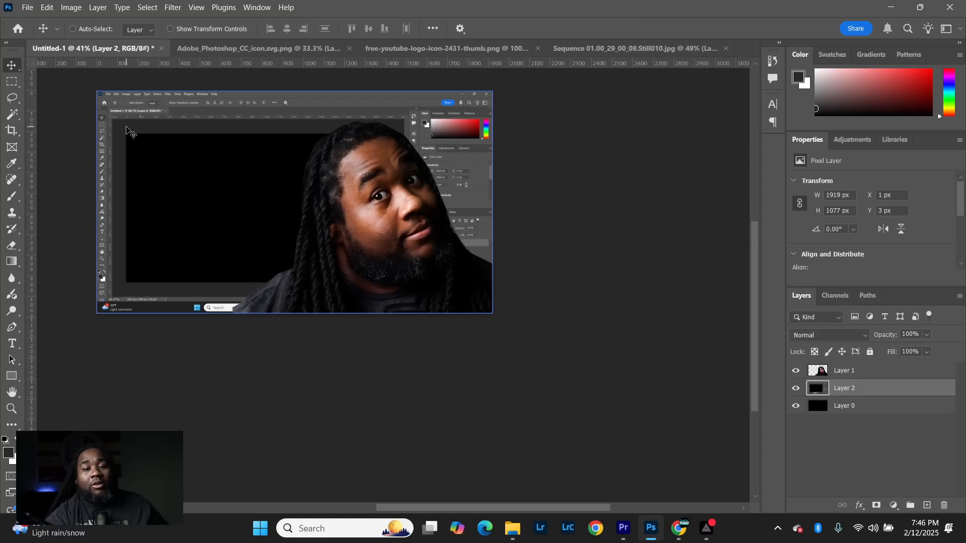
- Apply a Gaussian Blur with a radius of 5.2 pixels to the Photoshop screenshot layer
scroll(120, 105, up, 2)
scroll(119, 104, up, 4)
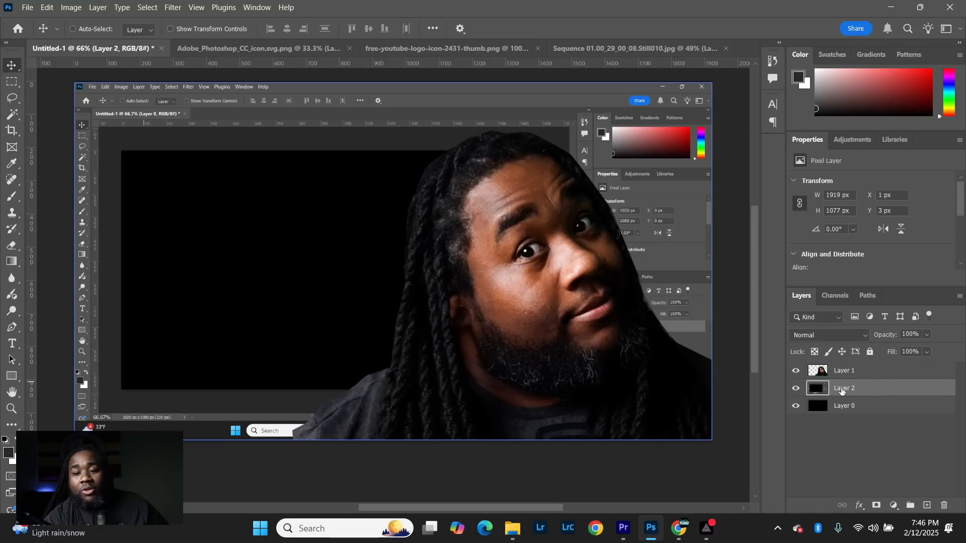
click(173, 7)
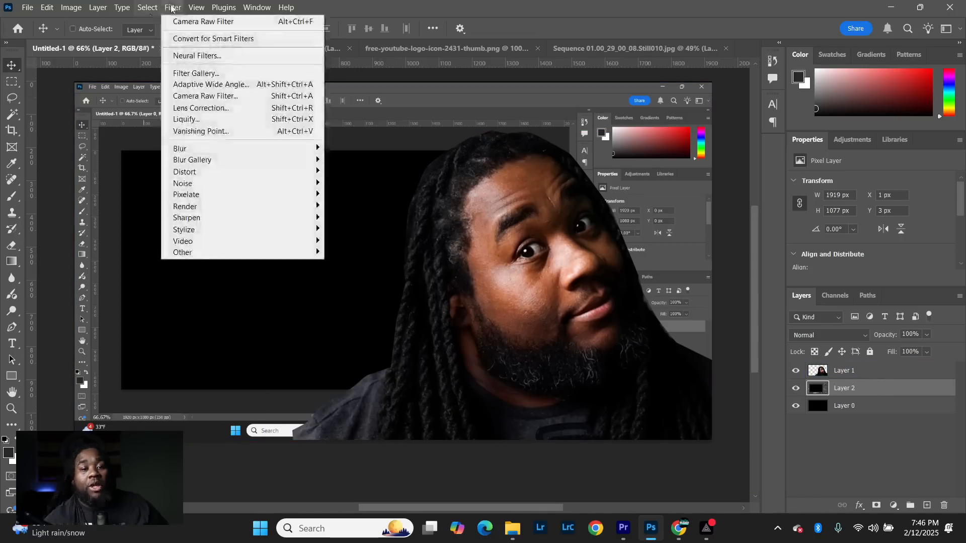
mouse_move(297, 154)
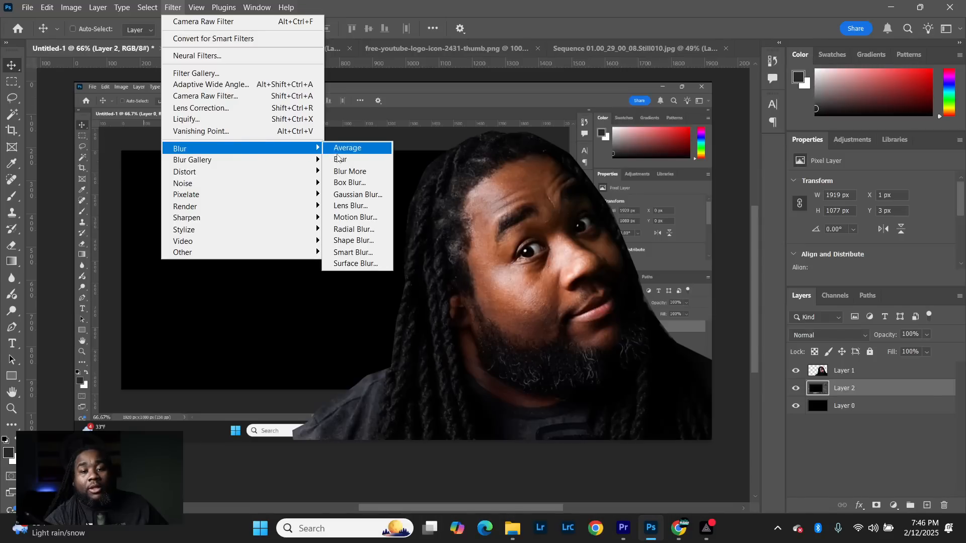
click(352, 195)
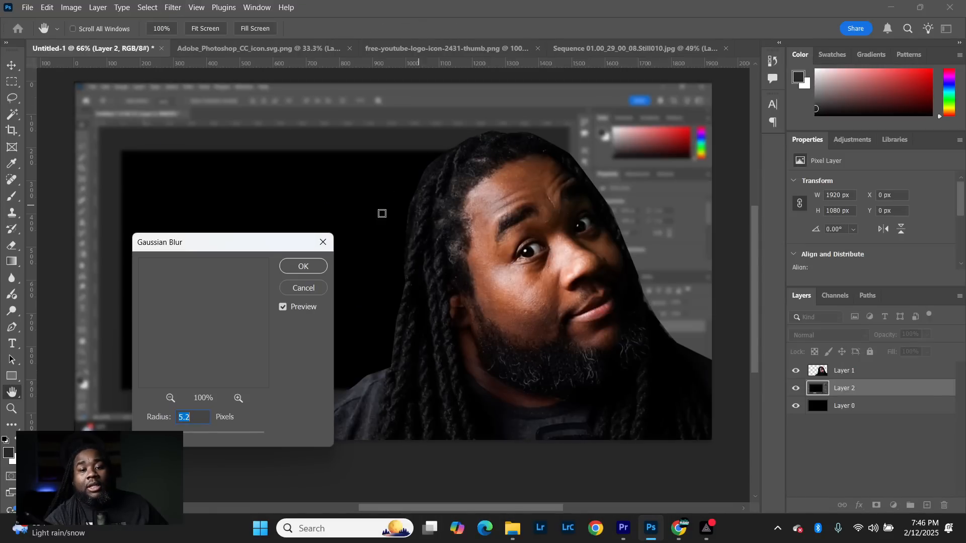
drag(232, 249, 618, 219)
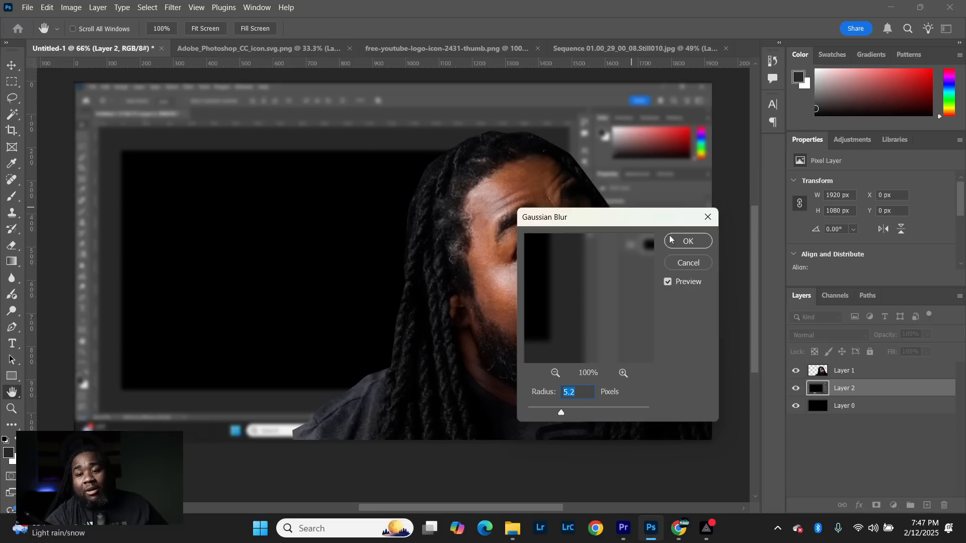
click(685, 242)
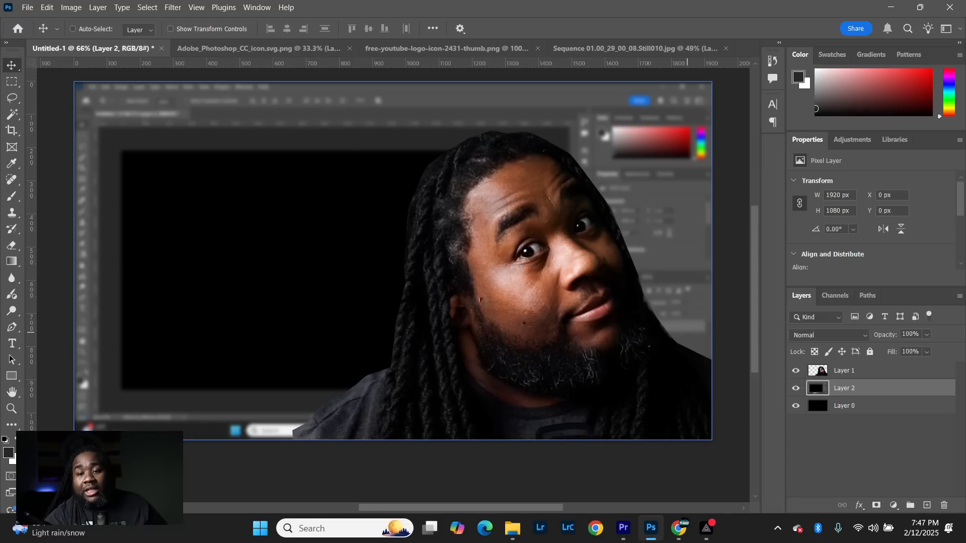
- Add a black Multiply drop shadow to the portrait layer with 75% opacity, 4 px distance, 16% spread and 20 px size
click(900, 406)
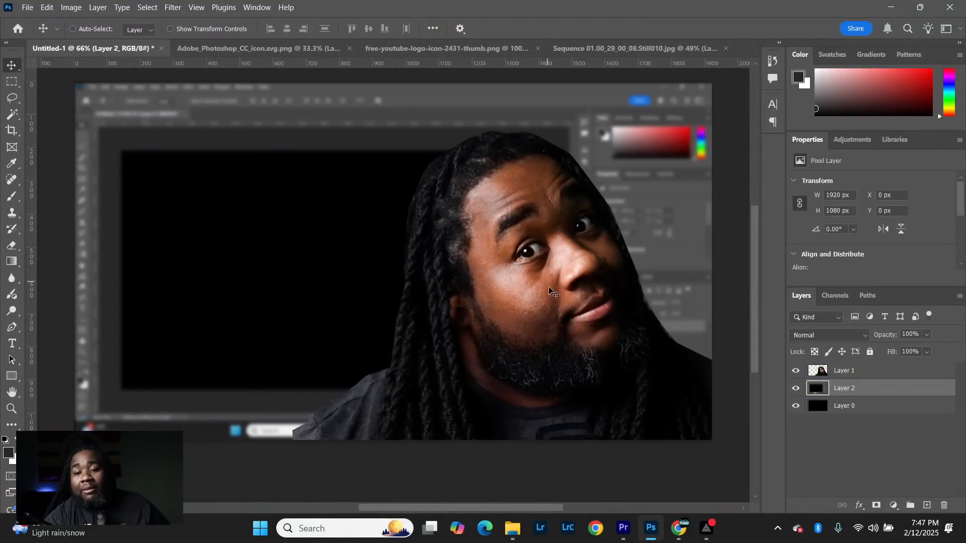
ctrl+click(504, 286)
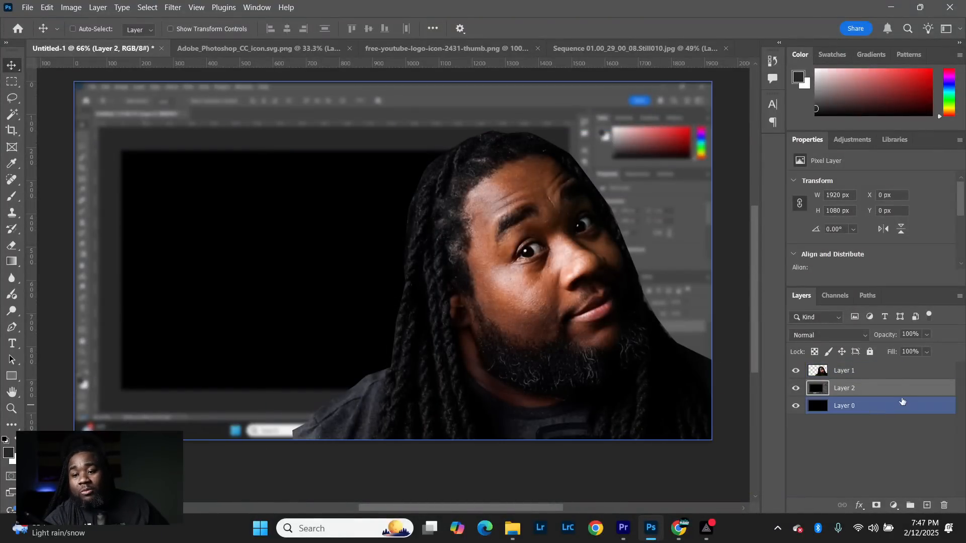
click(897, 373)
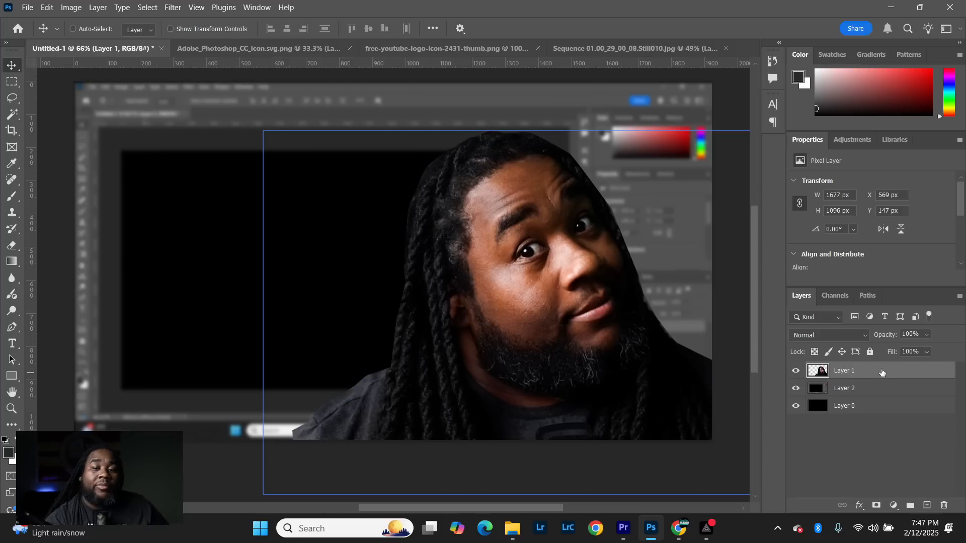
double_click(878, 371)
drag(500, 194, 799, 182)
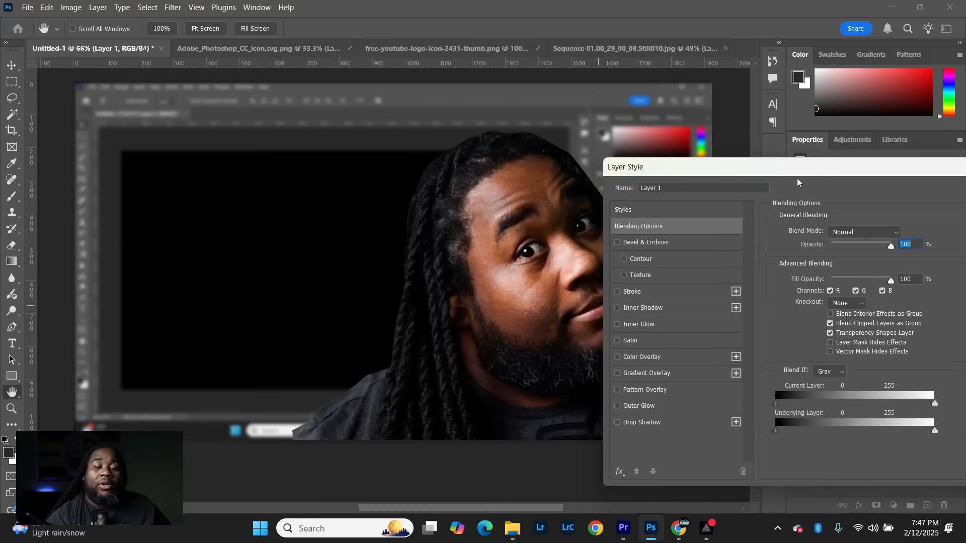
click(643, 425)
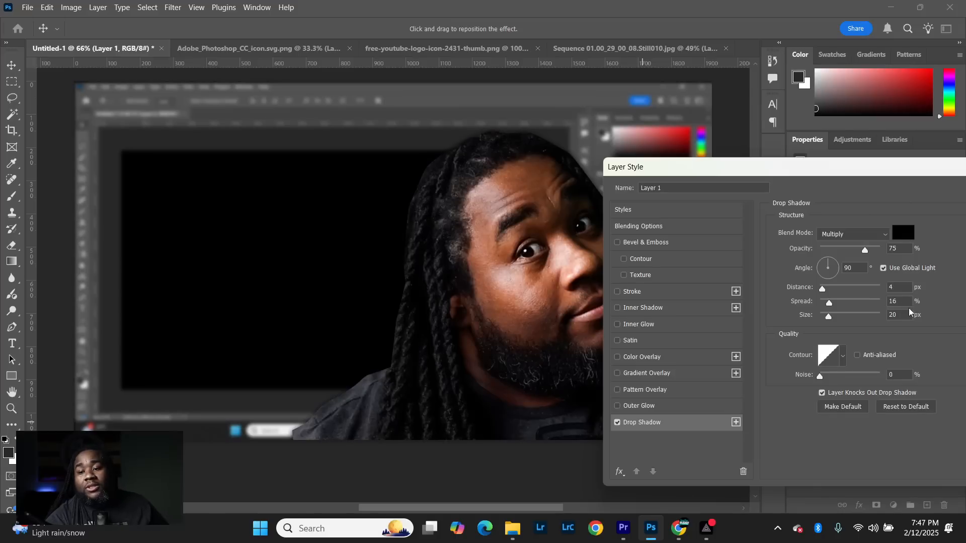
drag(854, 162, 468, 265)
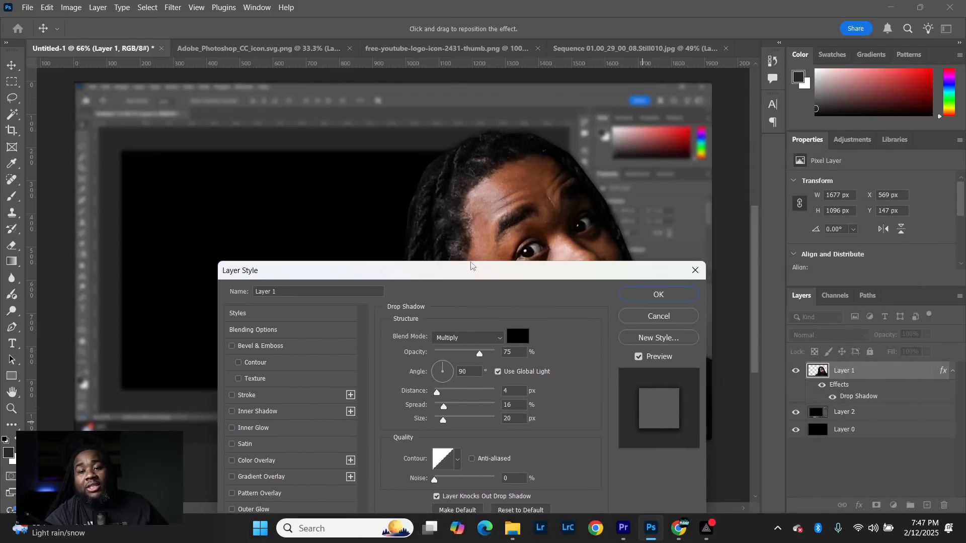
drag(543, 275, 884, 255)
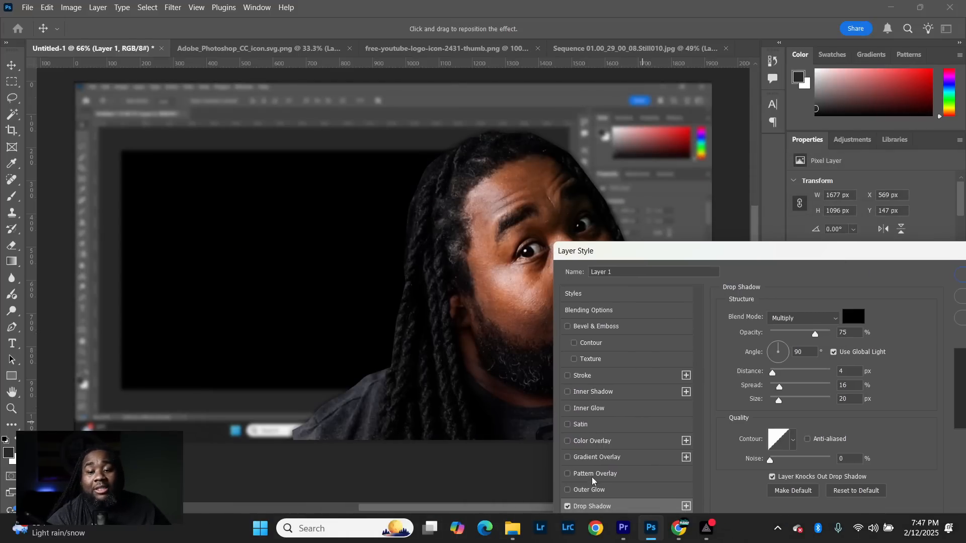
- Add a light-blue outer glow to the portrait with 35% opacity, 8% spread and 38 px size, and apply the layer style
click(597, 491)
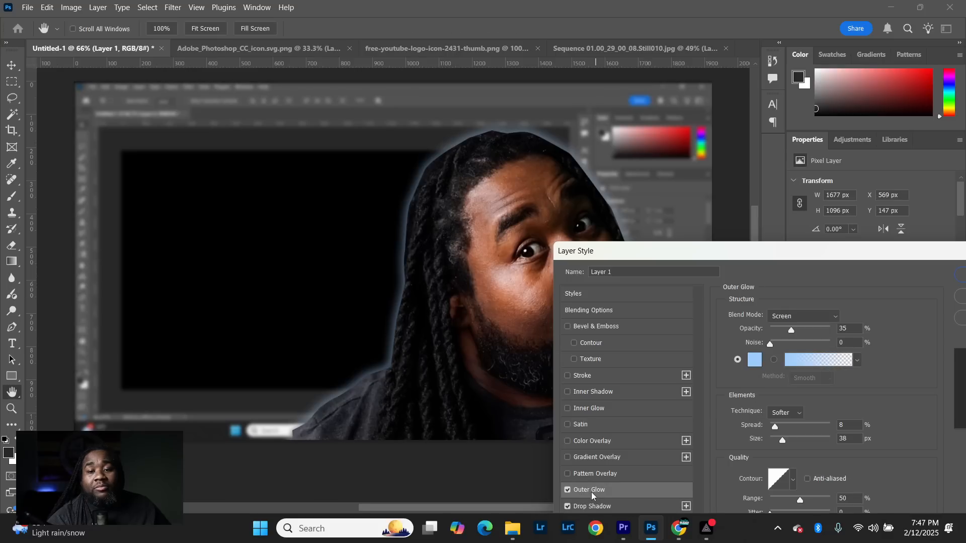
drag(734, 254, 202, 205)
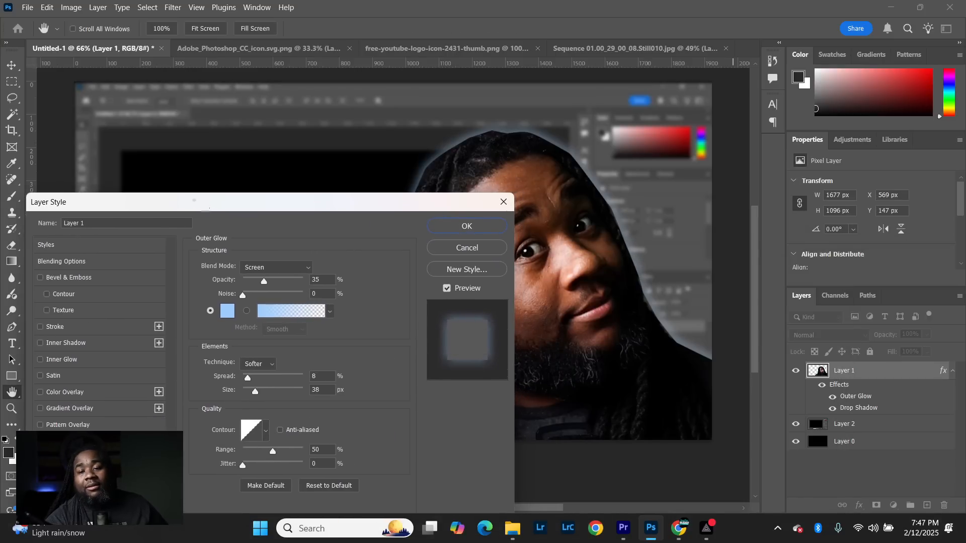
click(228, 313)
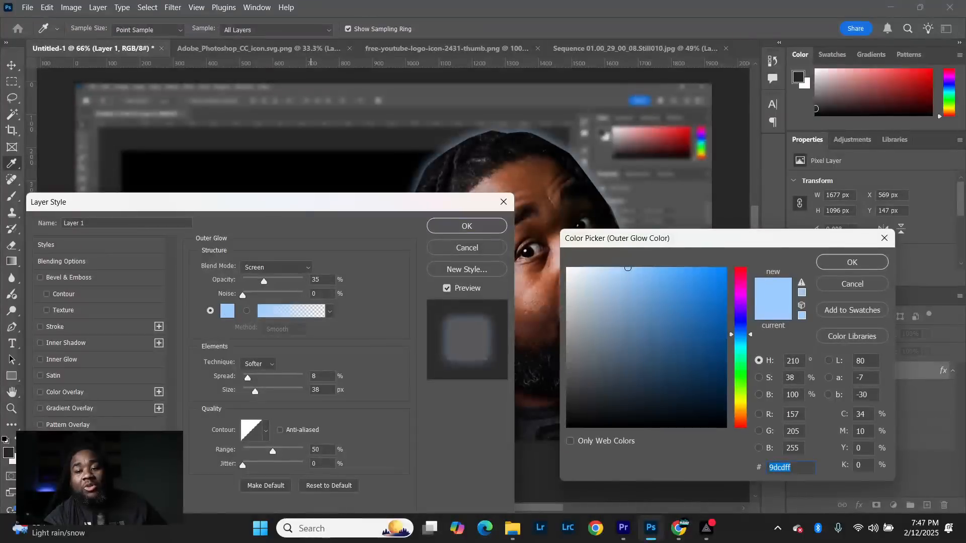
mouse_move(740, 318)
mouse_down()
mouse_move(746, 268)
mouse_move(717, 289)
mouse_move(699, 247)
mouse_up()
click(861, 286)
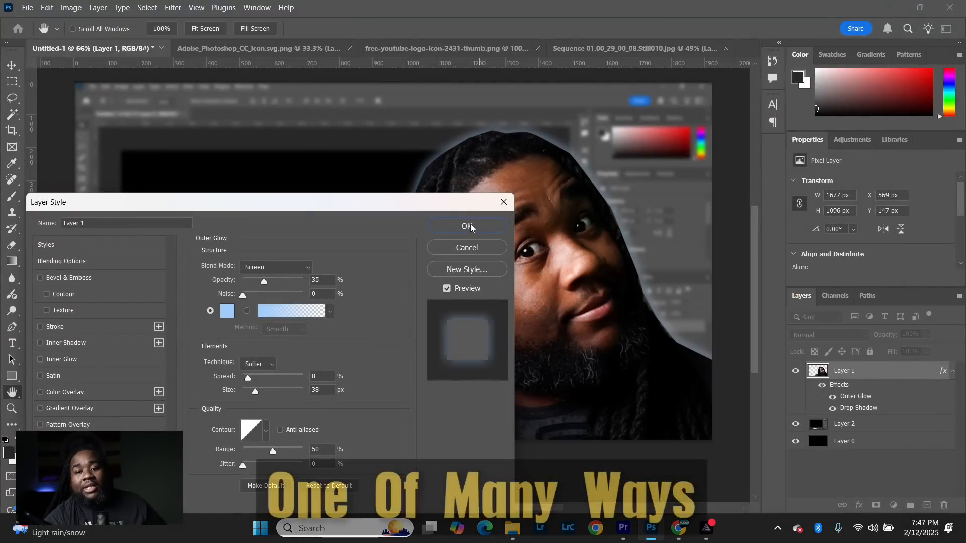
click(465, 226)
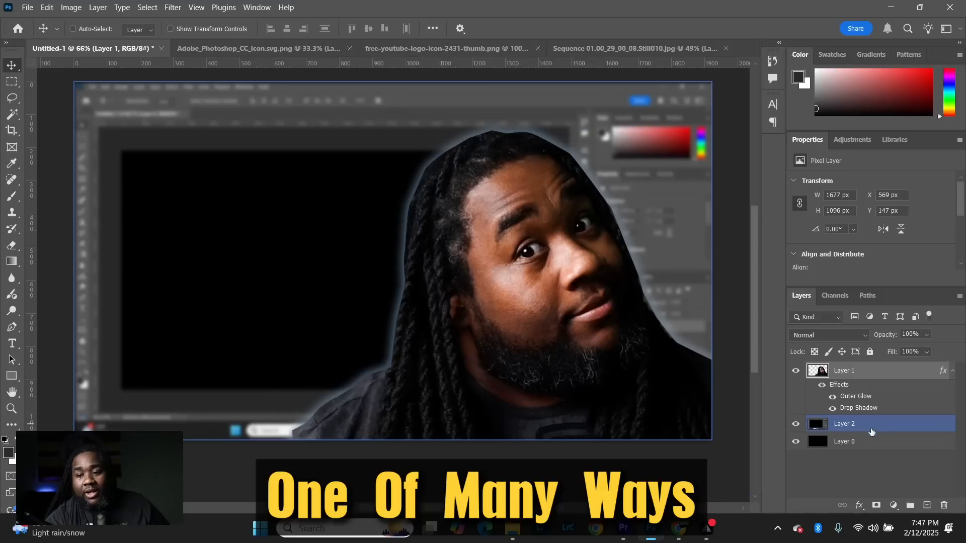
- Add a linear Gradient Fill layer at 90° directly above the blurred screenshot and open its gradient for editing
click(895, 429)
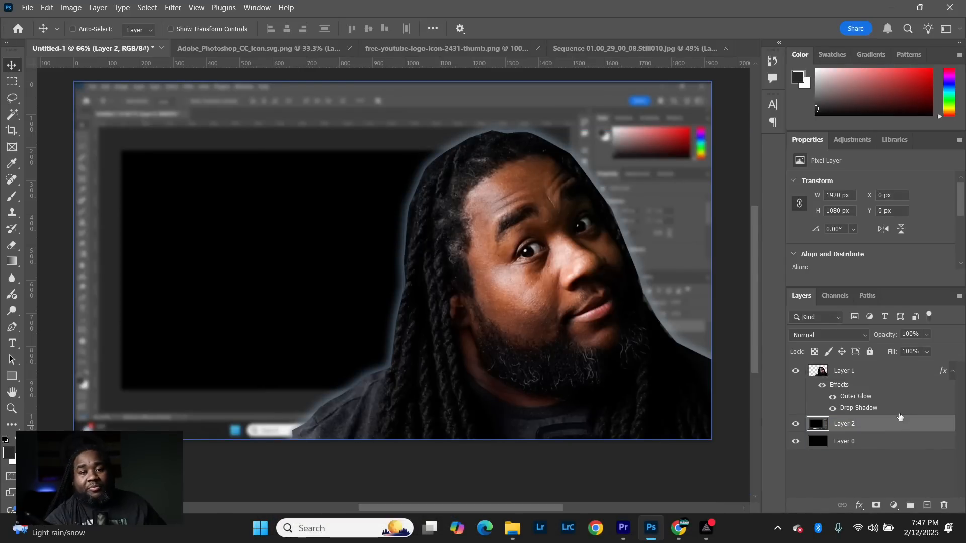
click(894, 507)
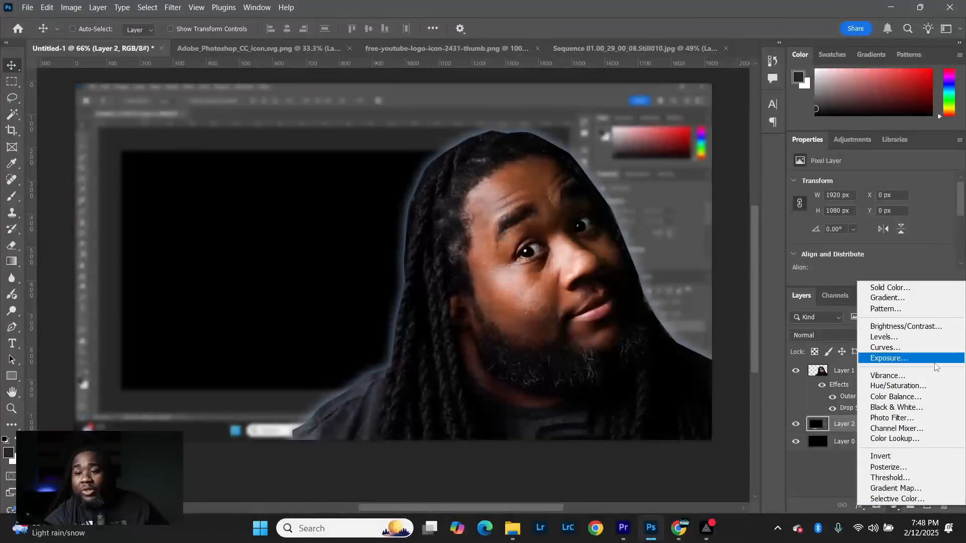
click(914, 300)
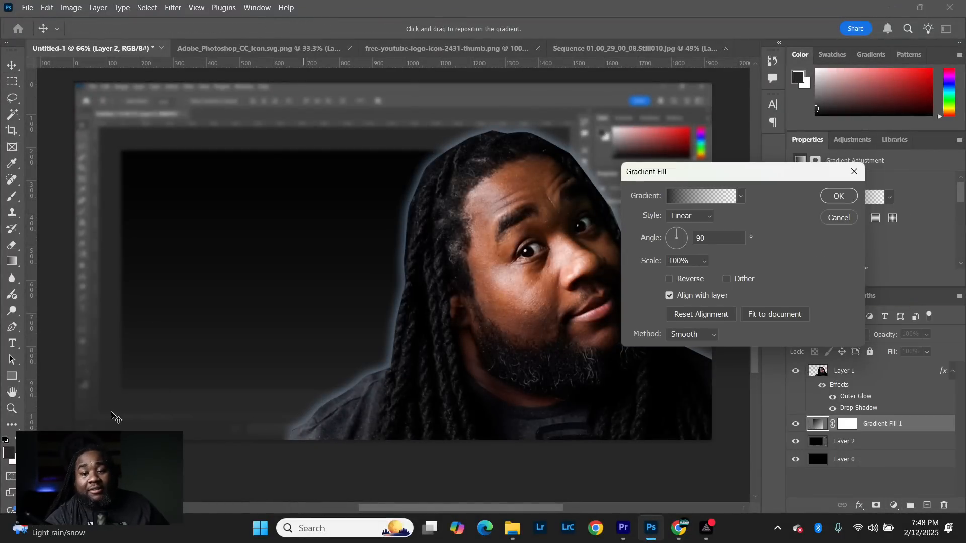
click(674, 197)
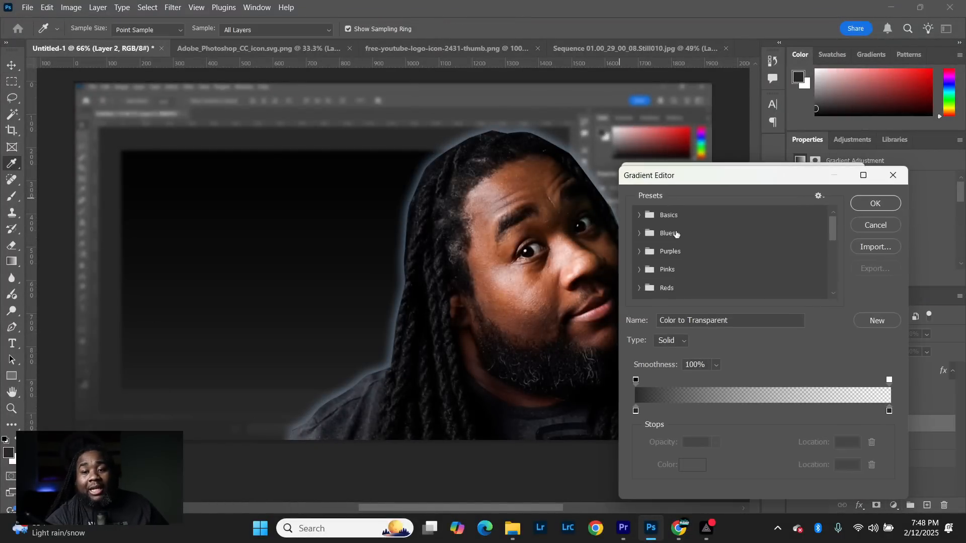
- Set the gradient's starting color stop to 000000 and apply the gradient fill
click(637, 412)
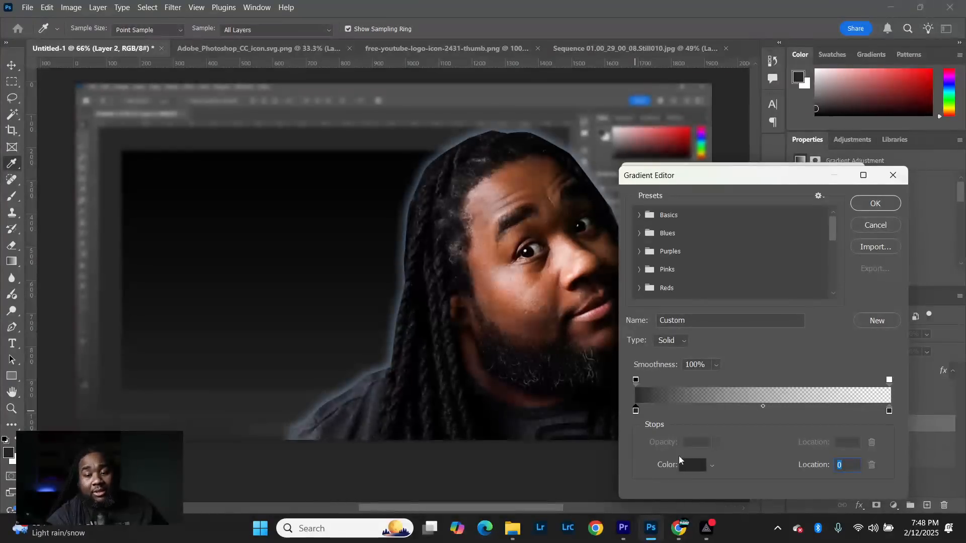
click(692, 465)
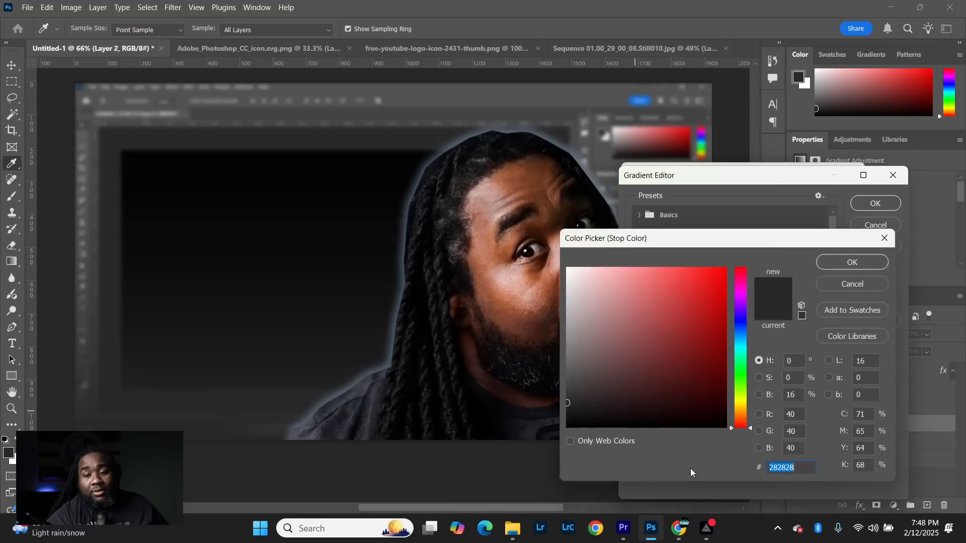
text(000000)
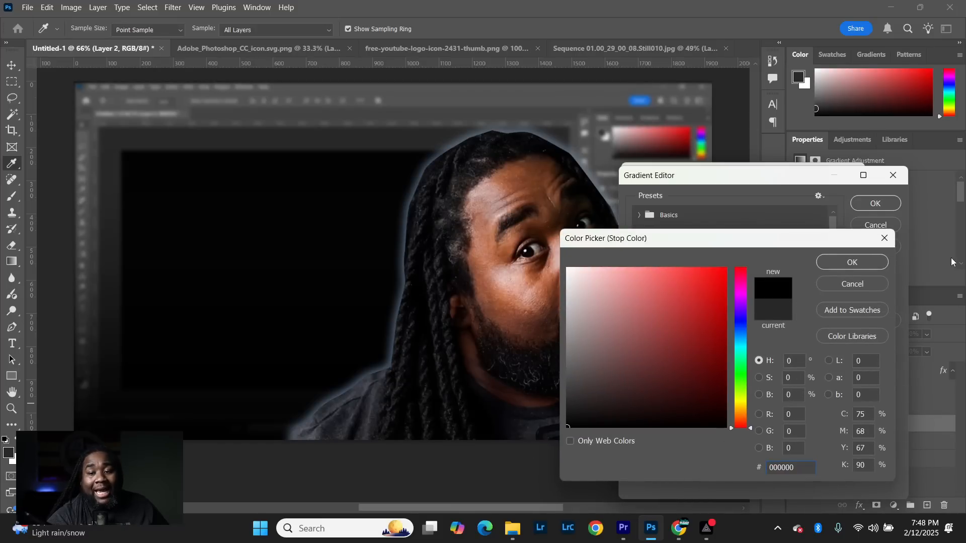
click(855, 262)
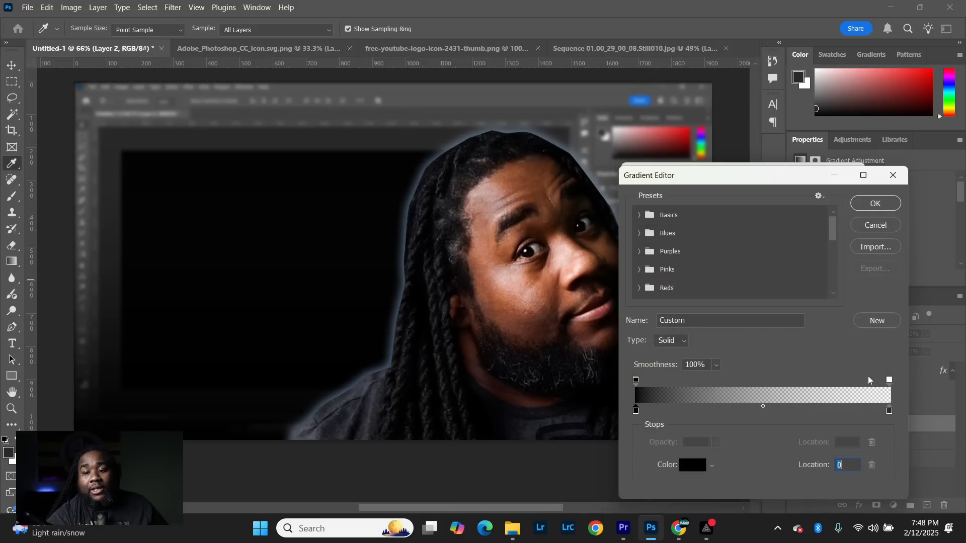
click(882, 203)
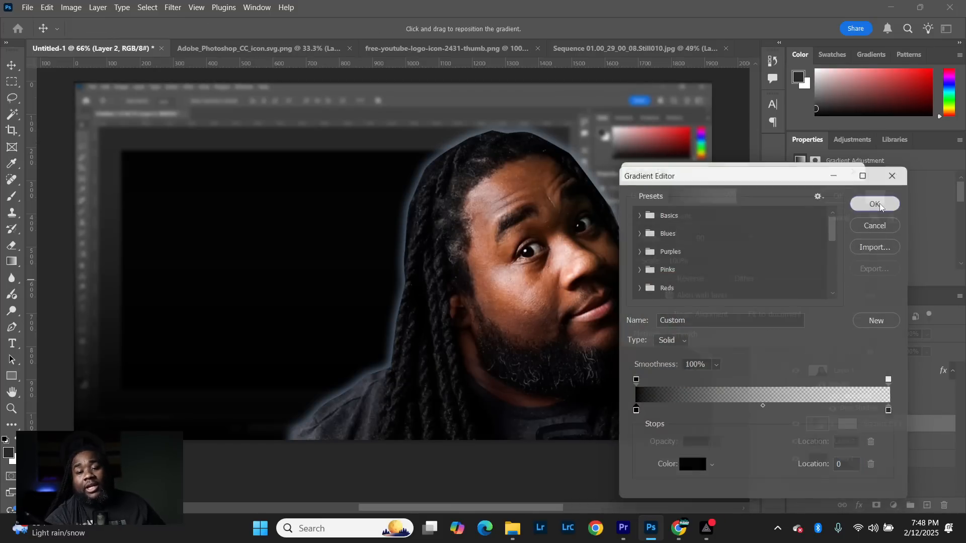
click(838, 196)
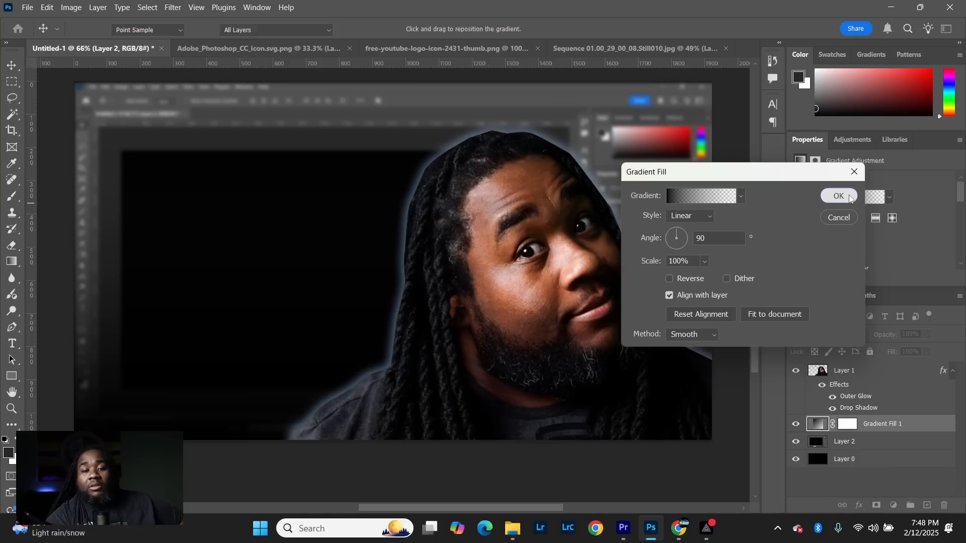
- Reduce the blurred screenshot layer's opacity to 64%
click(883, 442)
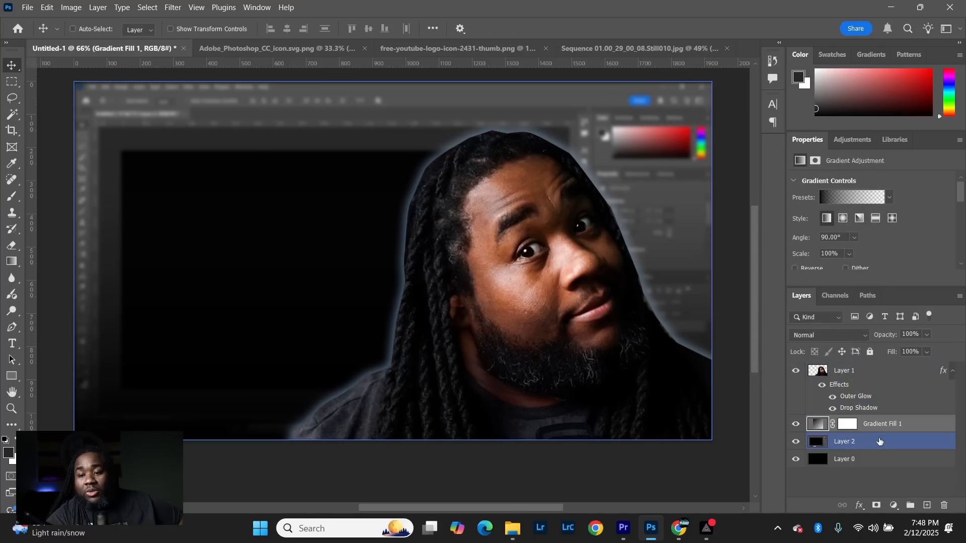
click(886, 442)
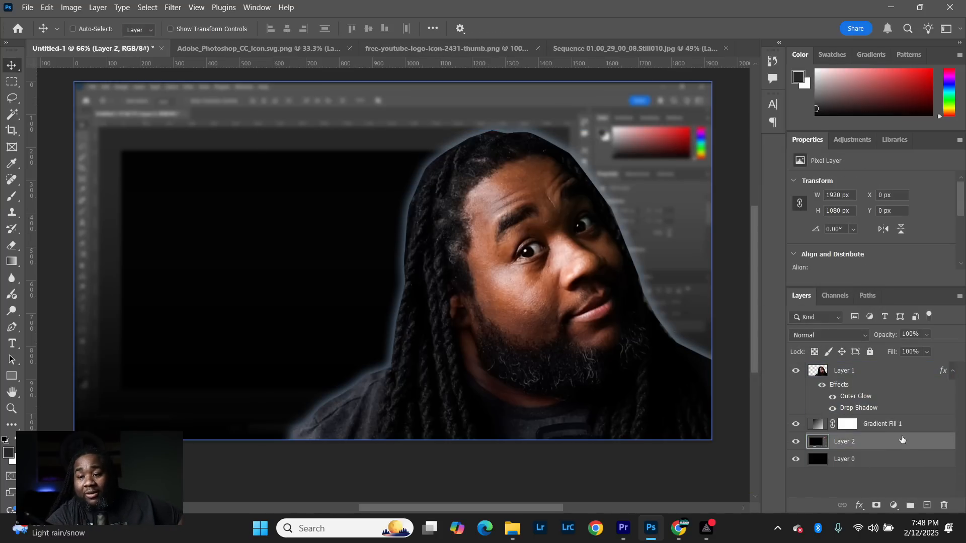
click(926, 335)
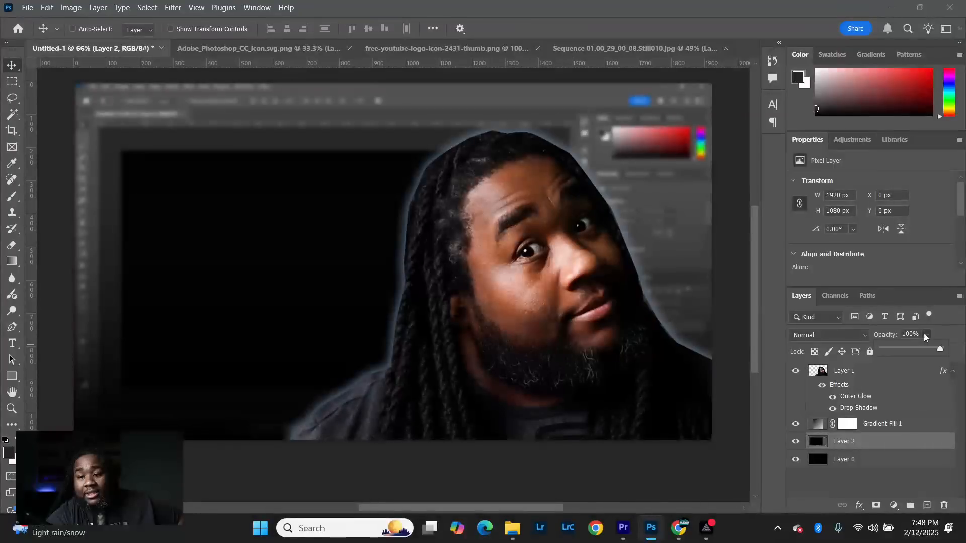
click(914, 334)
click(927, 336)
drag(939, 359, 920, 349)
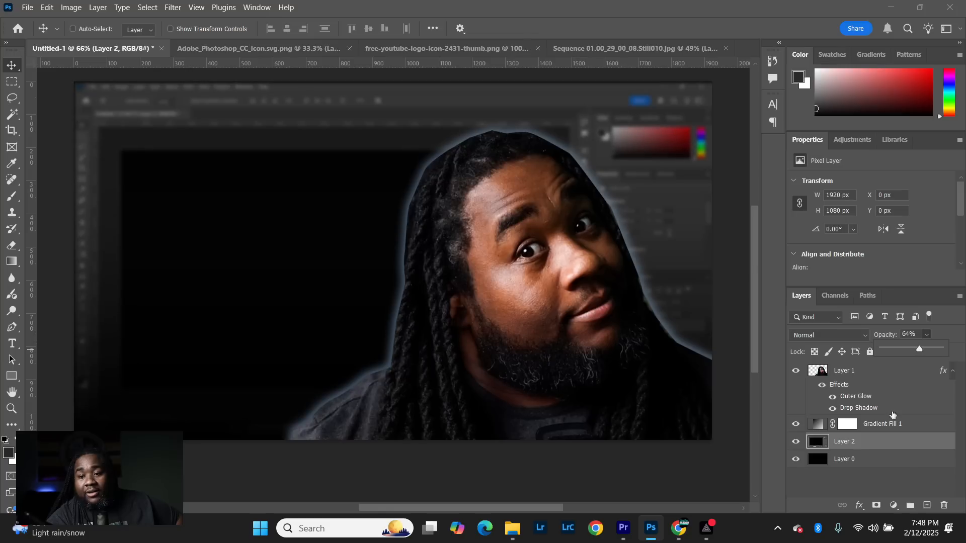
click(878, 451)
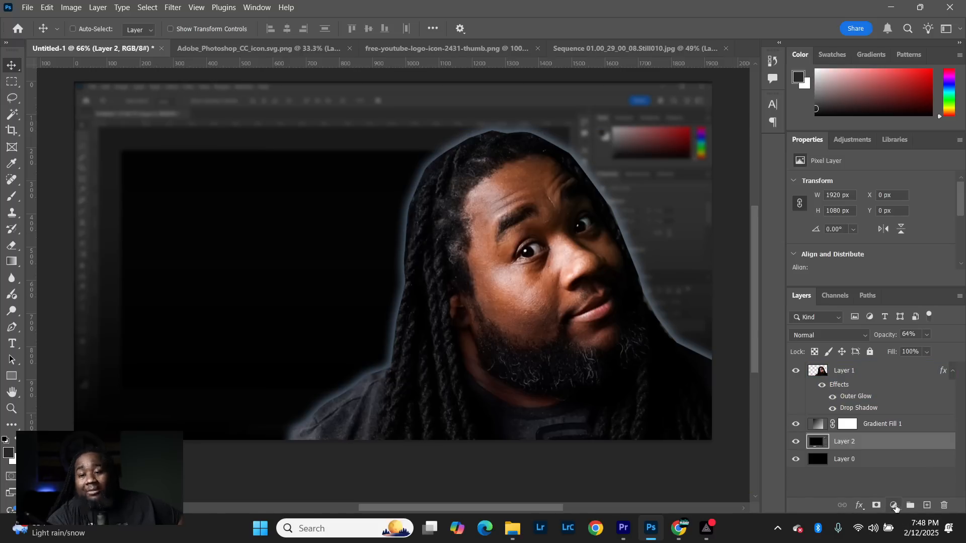
- Add a Curves adjustment layer directly above the blurred screenshot and shape a slight S-curve that lowers the shadows and lifts the highlights
click(895, 505)
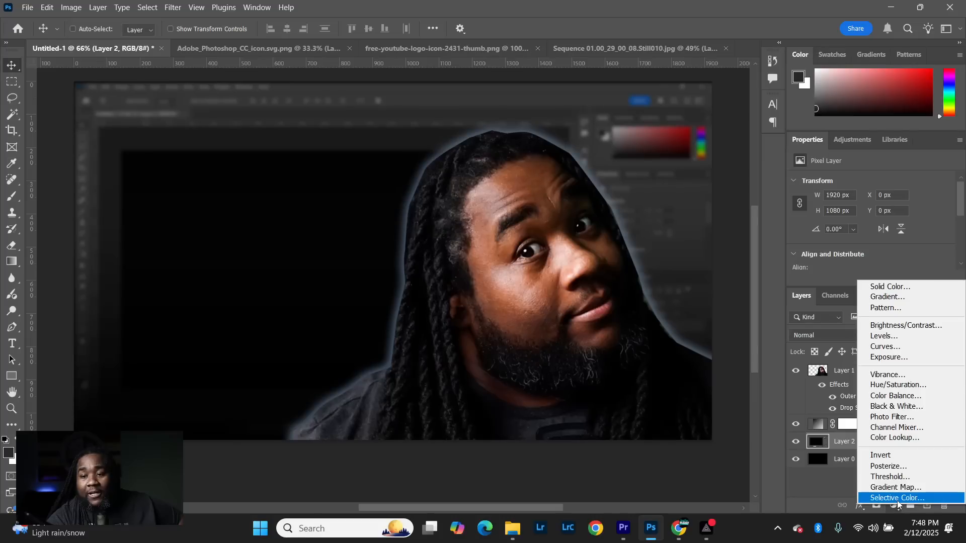
click(904, 346)
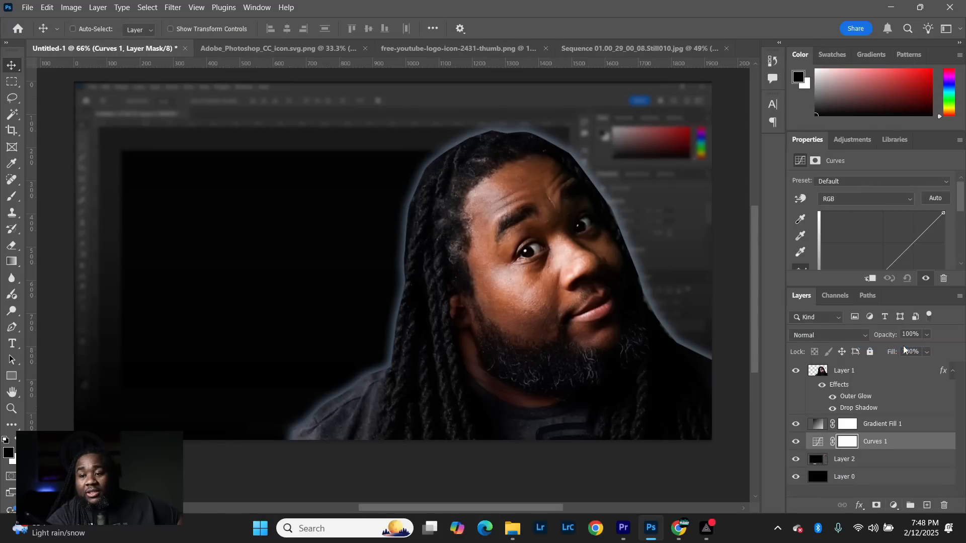
click(818, 443)
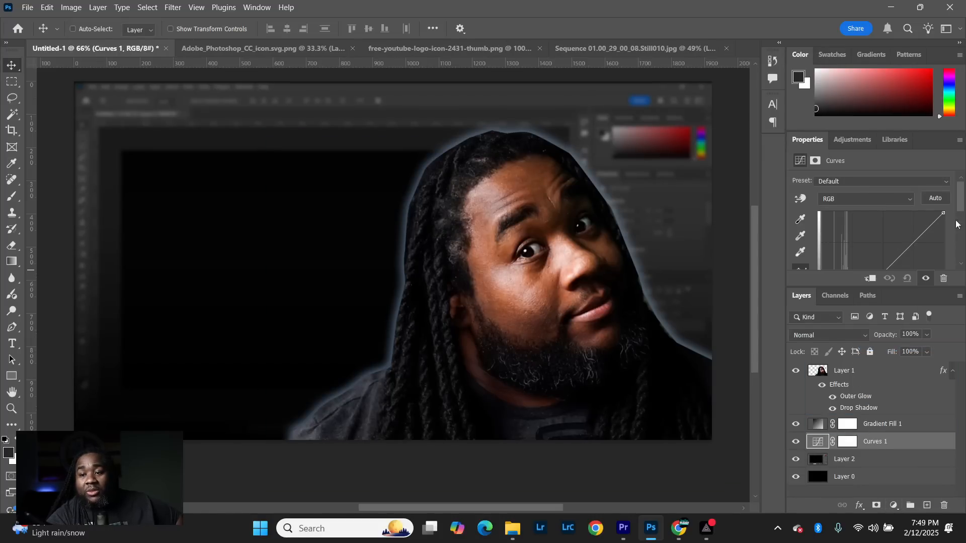
drag(961, 201, 959, 229)
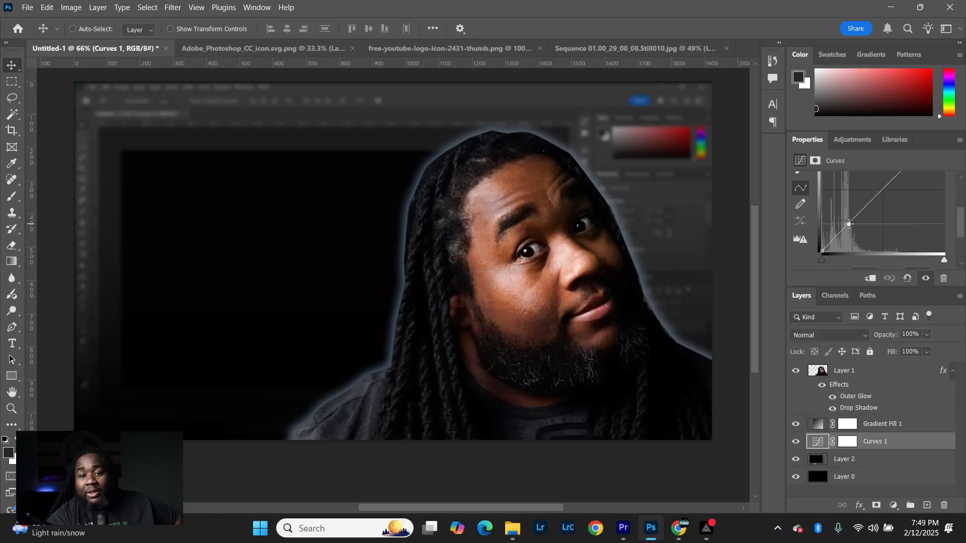
drag(849, 224, 851, 229)
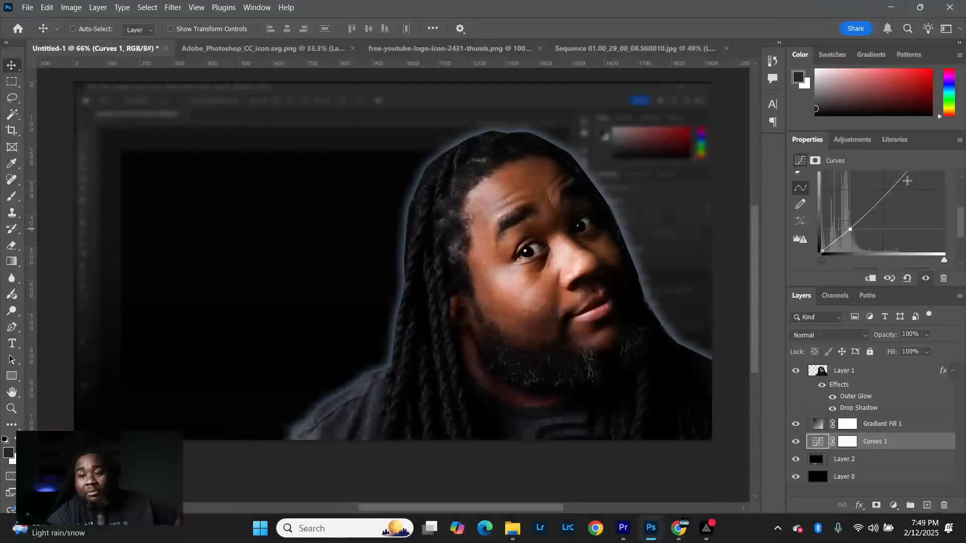
drag(961, 224, 913, 191)
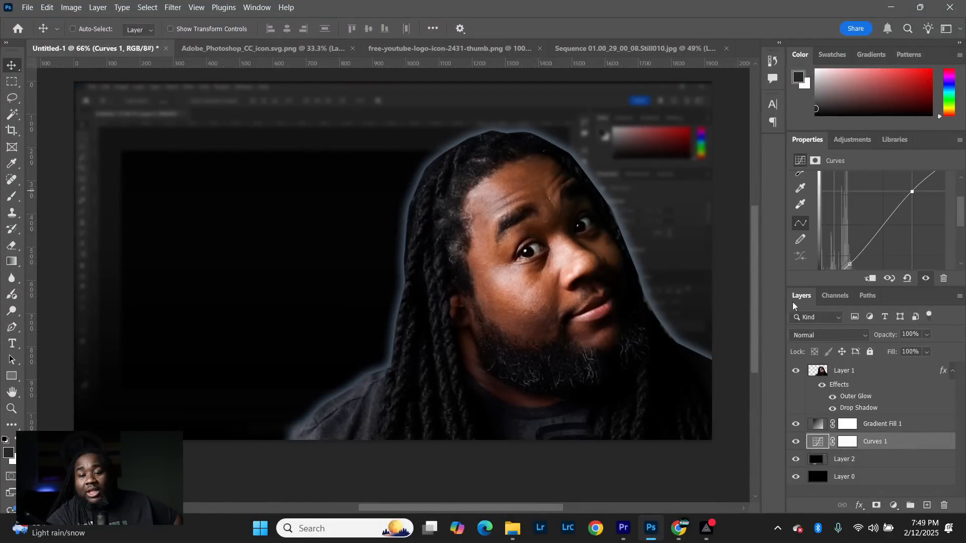
scroll(204, 261, down, 3)
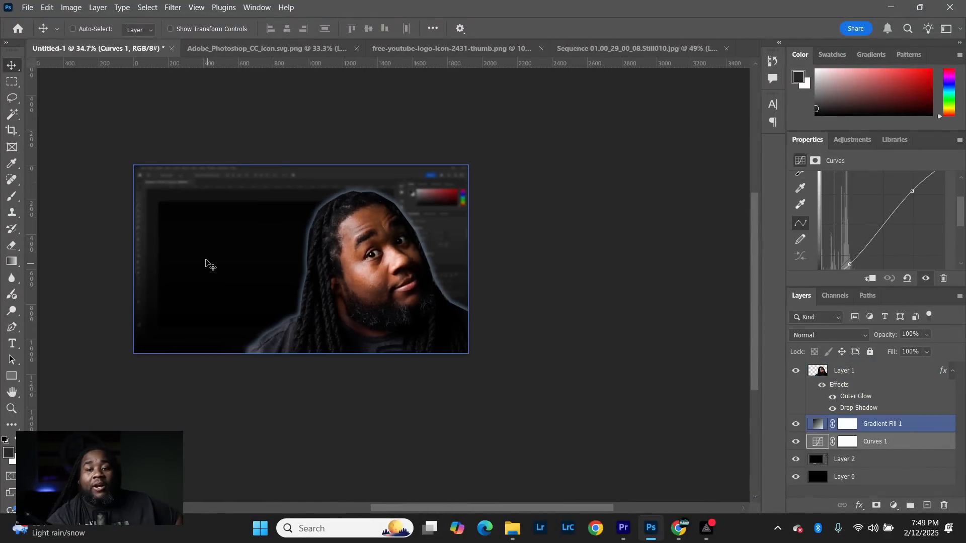
scroll(206, 261, up, 3)
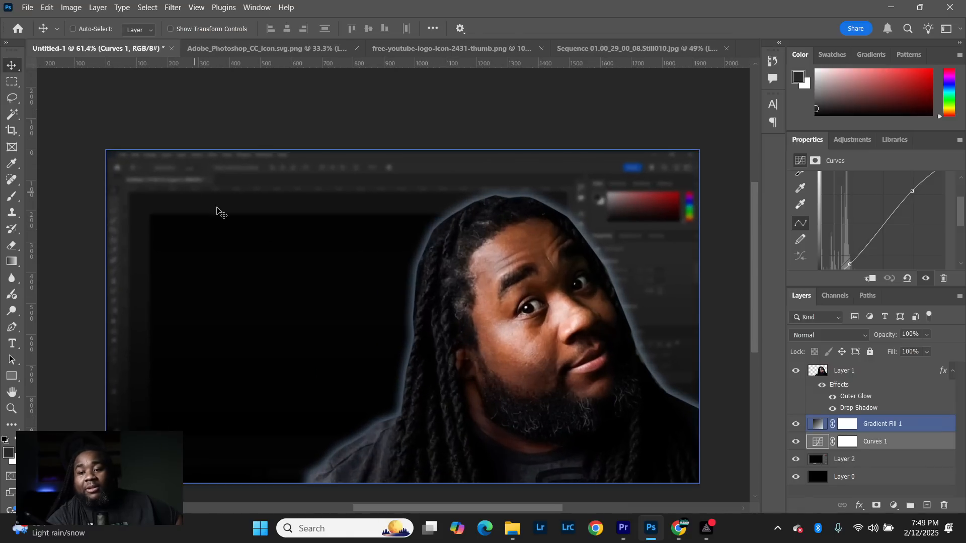
- Above the gradient fill, add white Gotham Black title text beside the portrait reading "THUMBNAILS IN 10 MINUTES", with a line break after THUMBNAILS
click(912, 431)
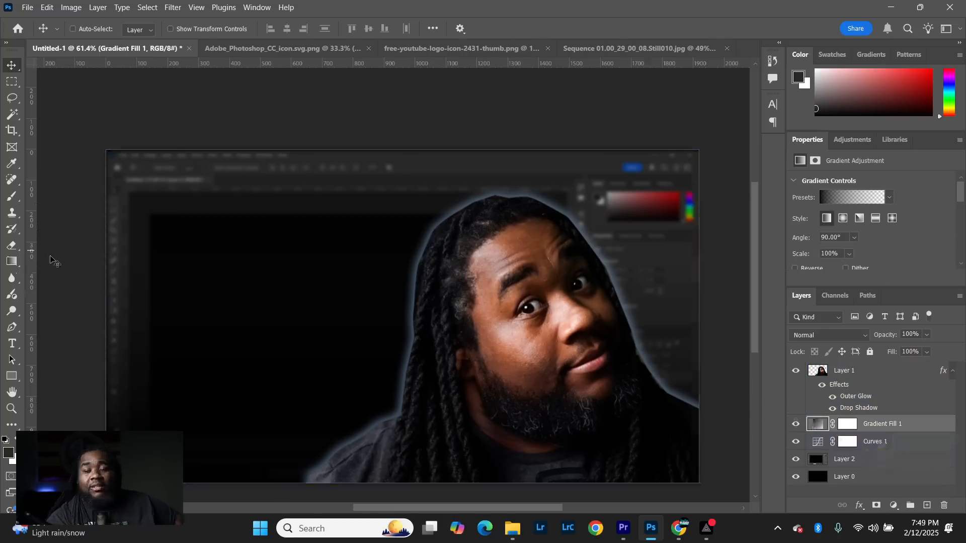
click(928, 507)
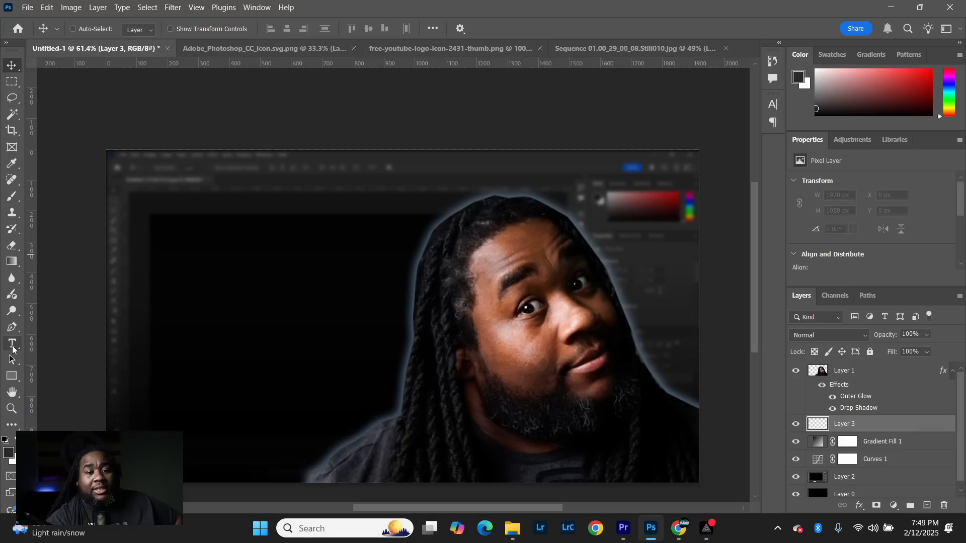
click(13, 347)
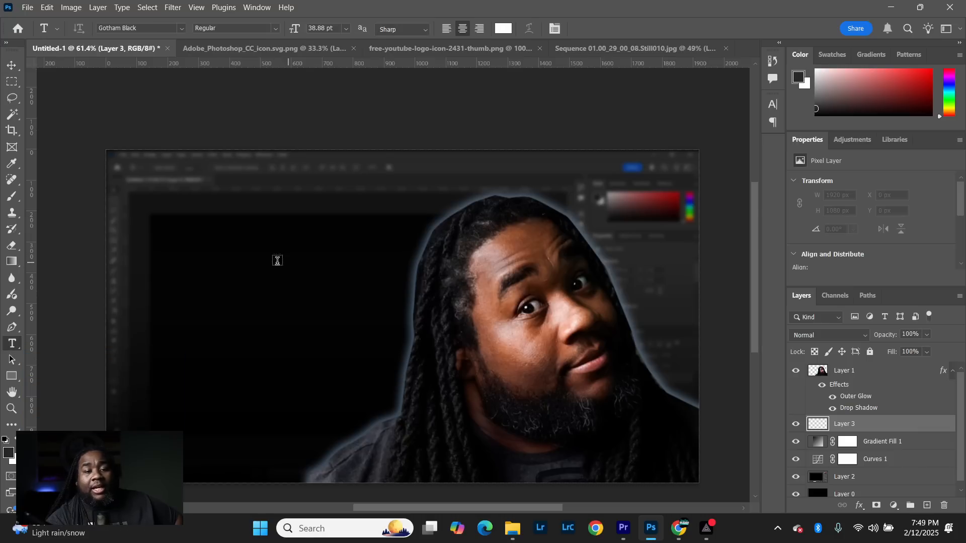
click(220, 283)
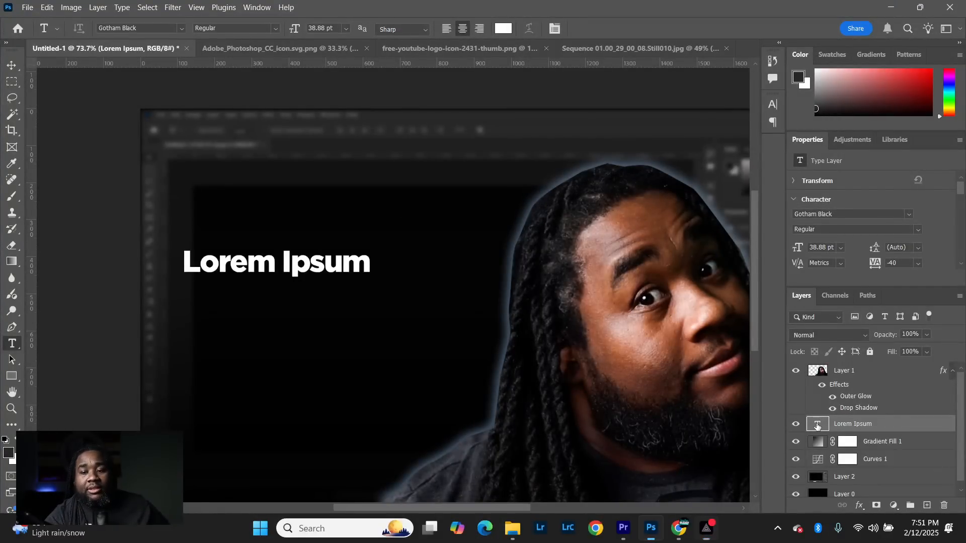
triple_click(260, 241)
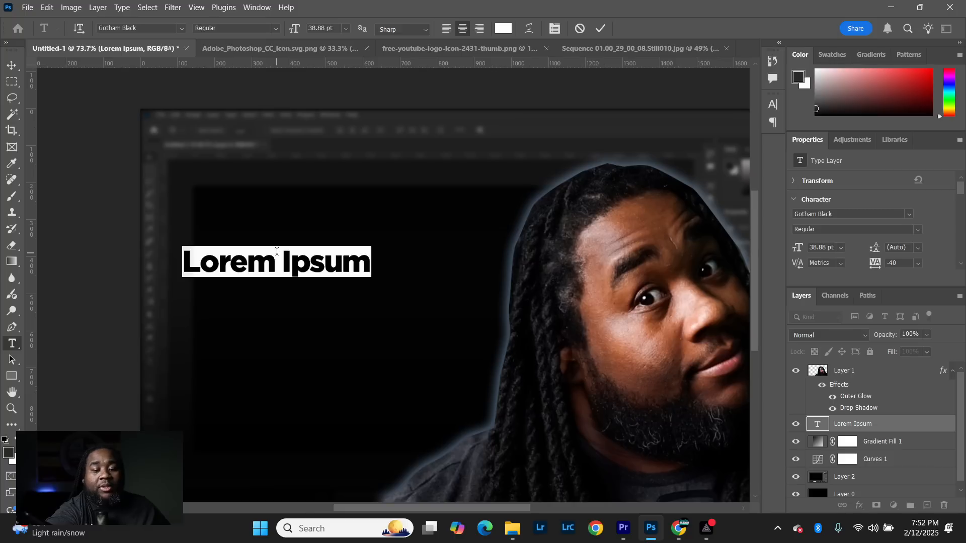
text(THUMN)
key(BackSpace)
text(BNAILS )
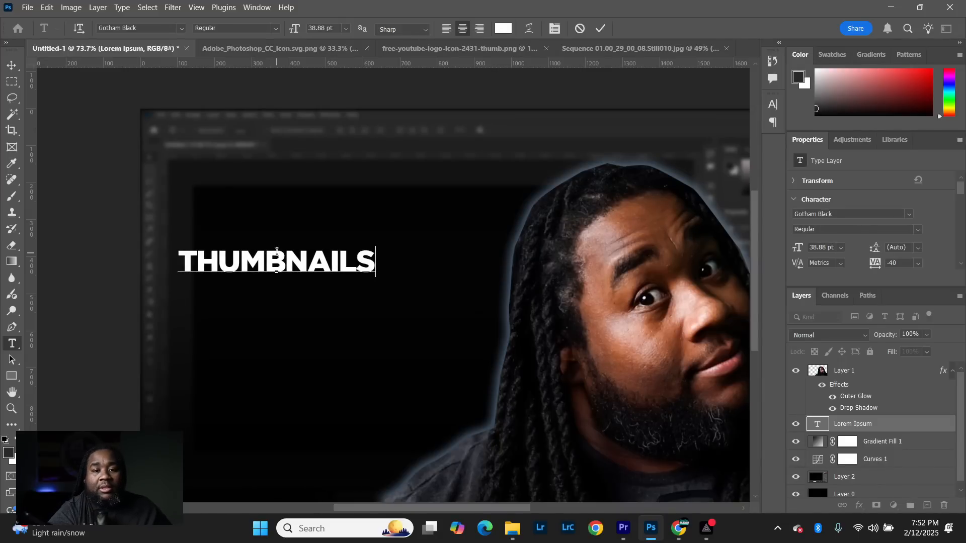
text(IN )
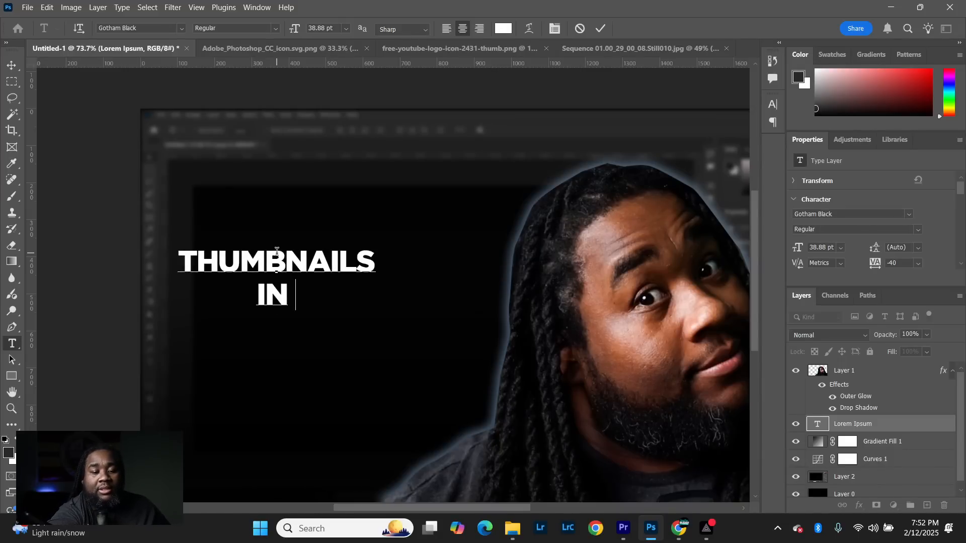
text(10 M)
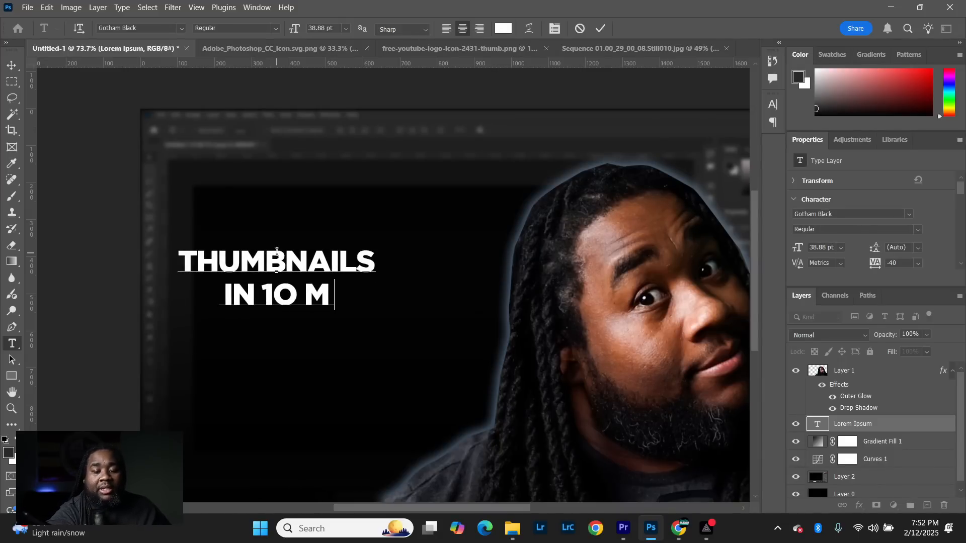
text(INUTES)
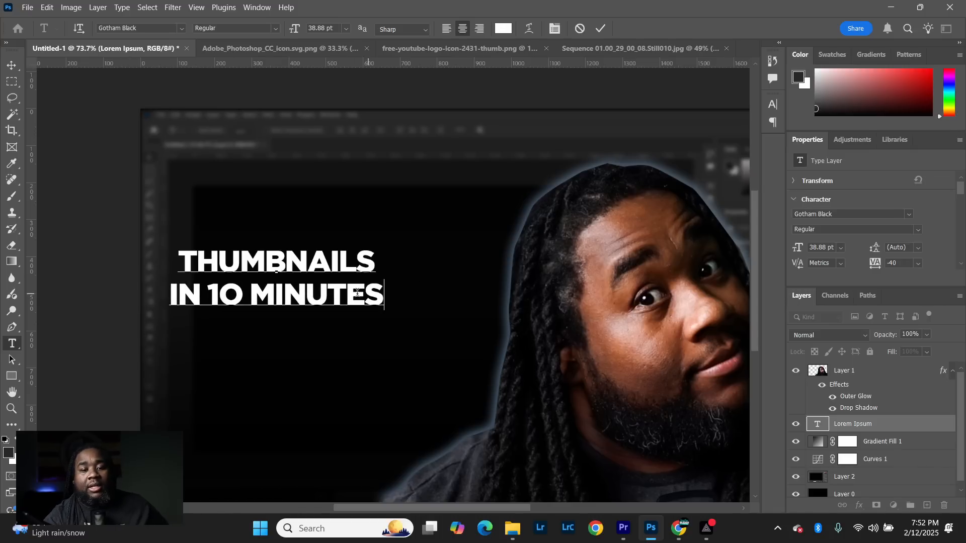
- Tighten the leading of both title lines to 35 pt and commit the text
drag(385, 289, 181, 257)
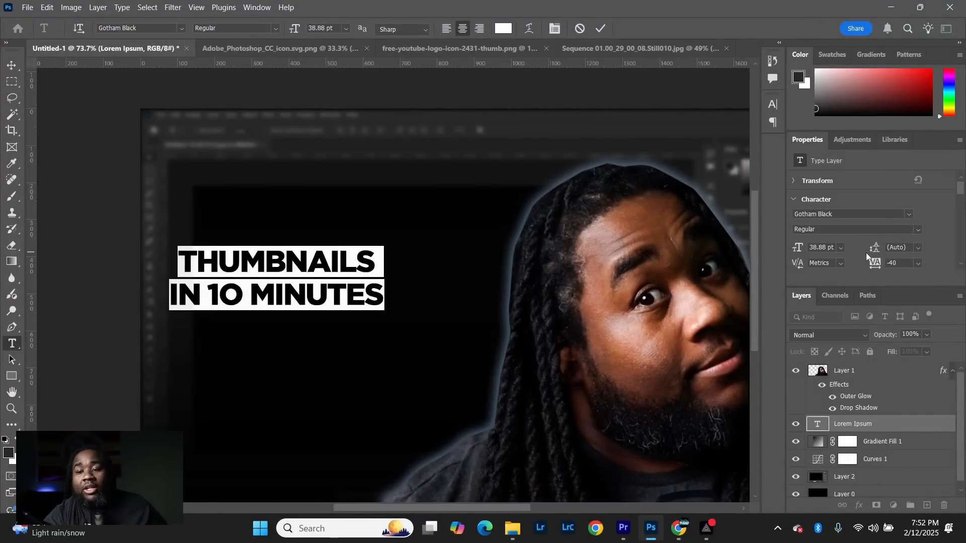
click(911, 247)
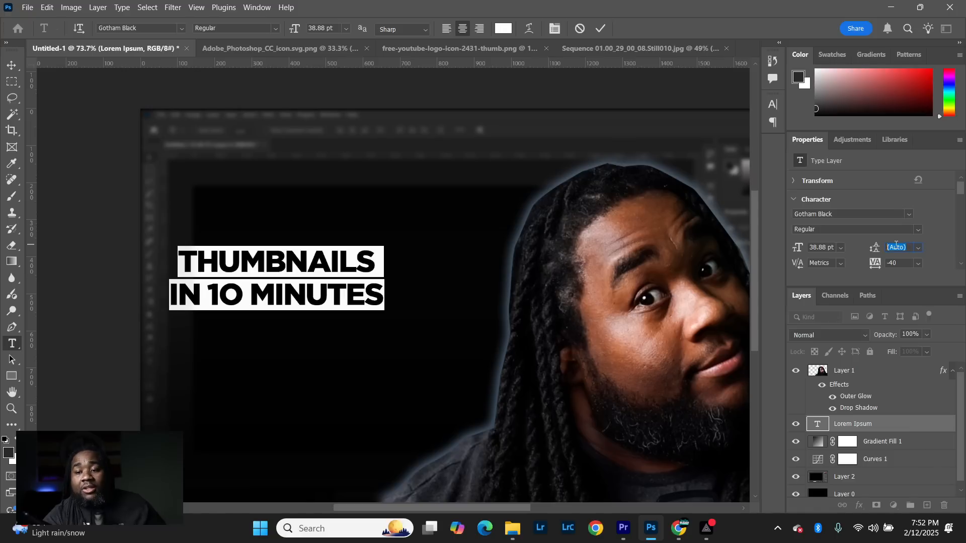
key(Up)
key(Down)
key(Down)
key(Down)
key(Down)
key(Down)
key(Down)
key(Down)
key(Down)
key(Down)
key(Down)
key(Down)
key(Down)
key(Down)
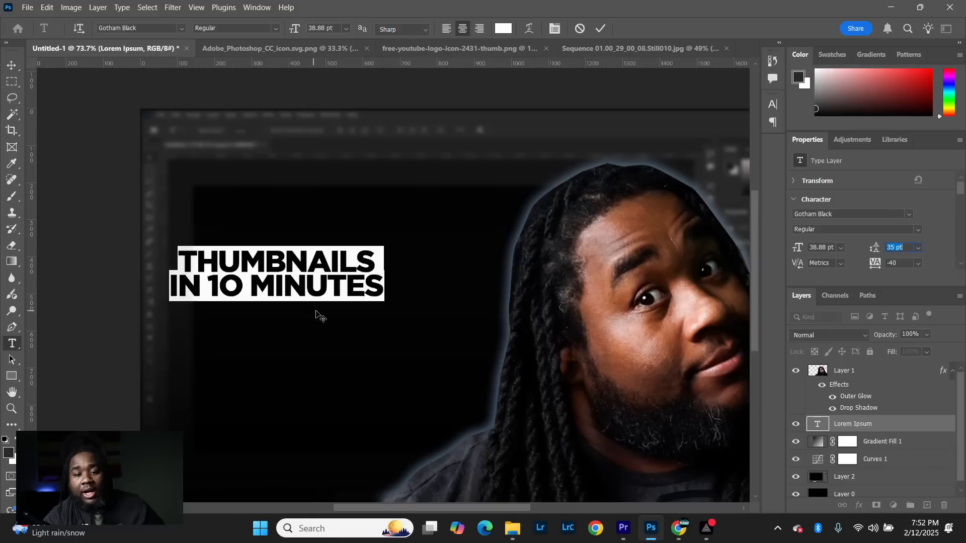
drag(398, 294, 33, 231)
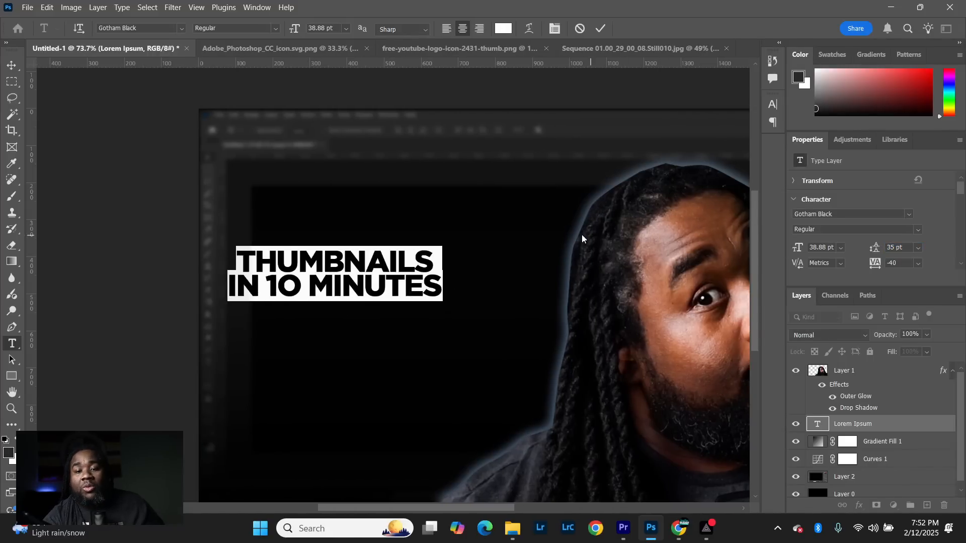
click(602, 28)
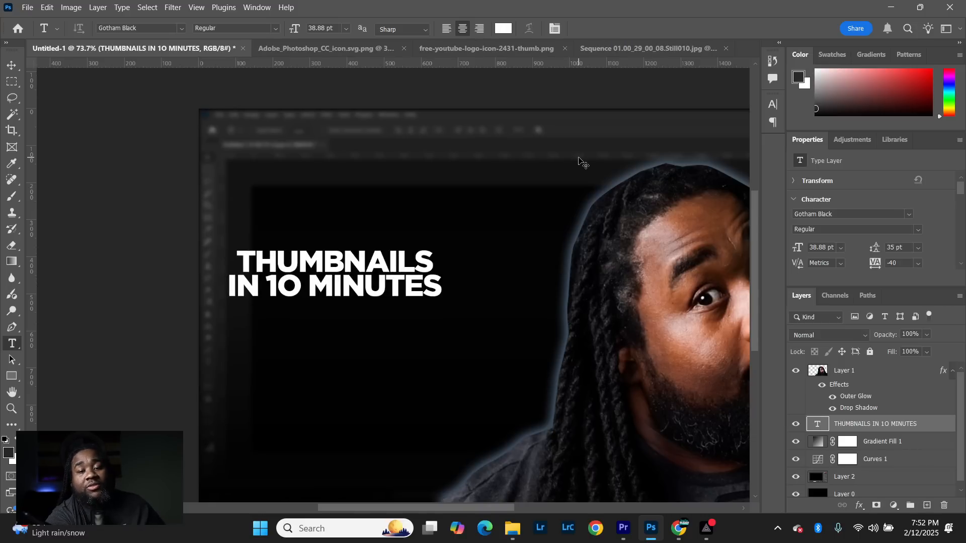
- Scale the title text to about 162%, fit it beside the portrait, and rotate it about -3.6°
key(ctrl+t)
drag(348, 308, 349, 336)
drag(450, 285, 472, 251)
scroll(451, 274, down, 4)
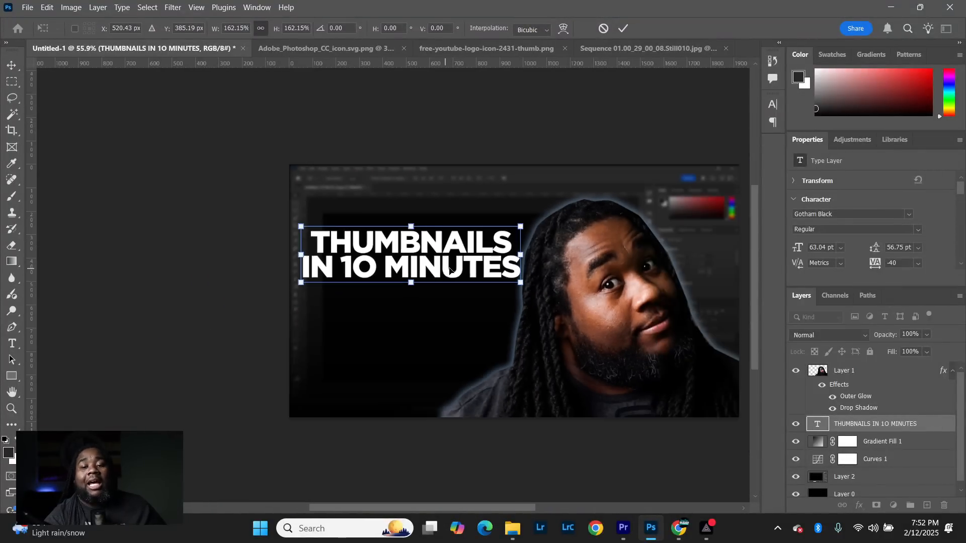
scroll(477, 275, up, 2)
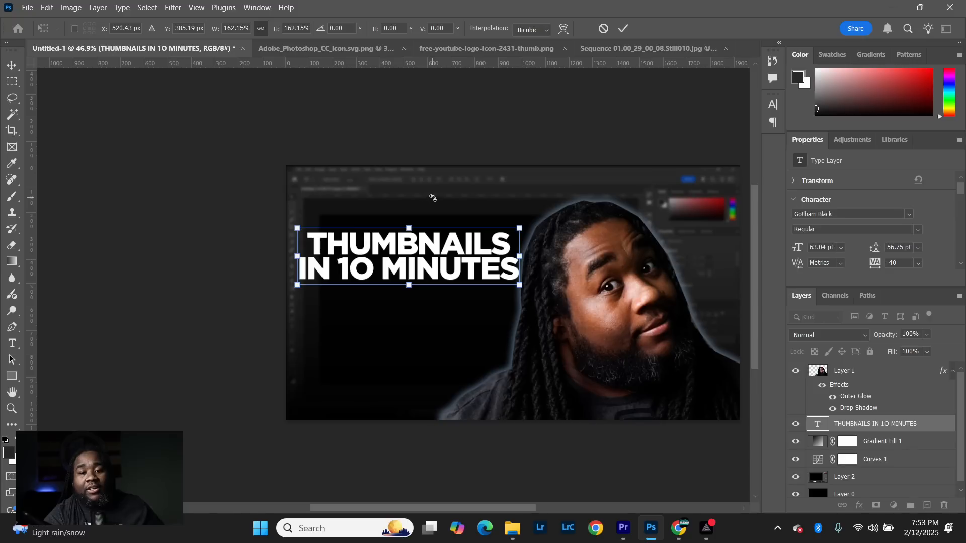
drag(431, 197, 427, 195)
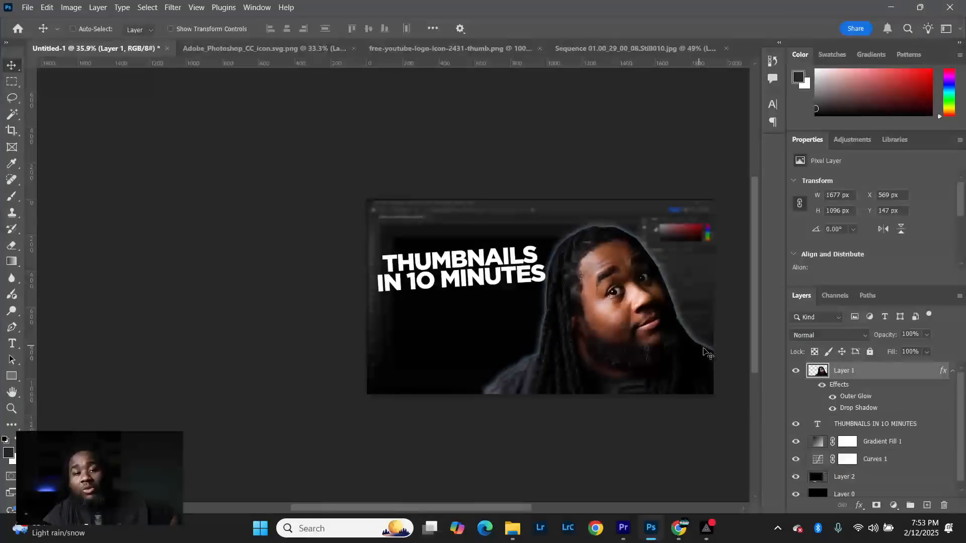
scroll(654, 317, up, 2)
- Scale the portrait to about 103.6% and shift it slightly up toward the title, then hide its outer glow
drag(660, 327, 668, 328)
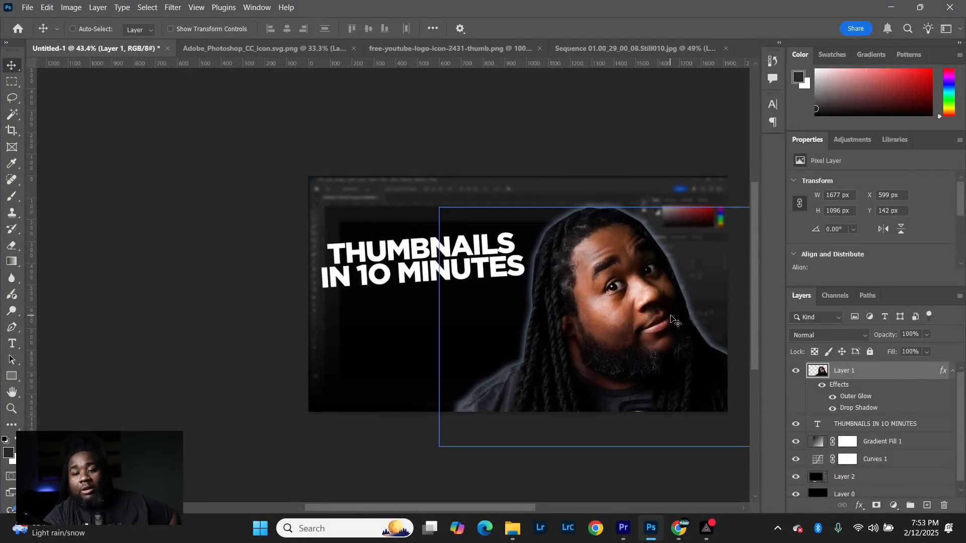
key(ctrl+t)
drag(640, 207, 642, 199)
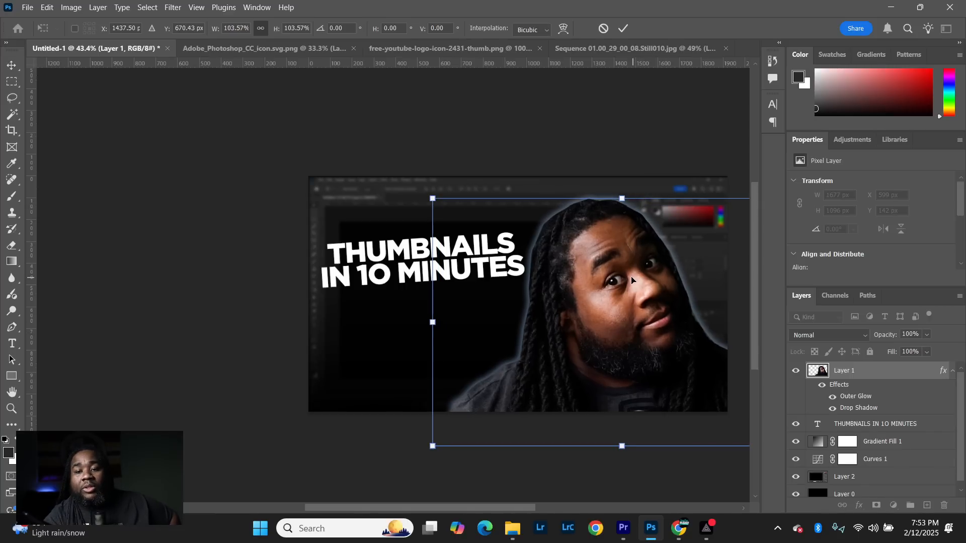
drag(632, 280, 631, 279)
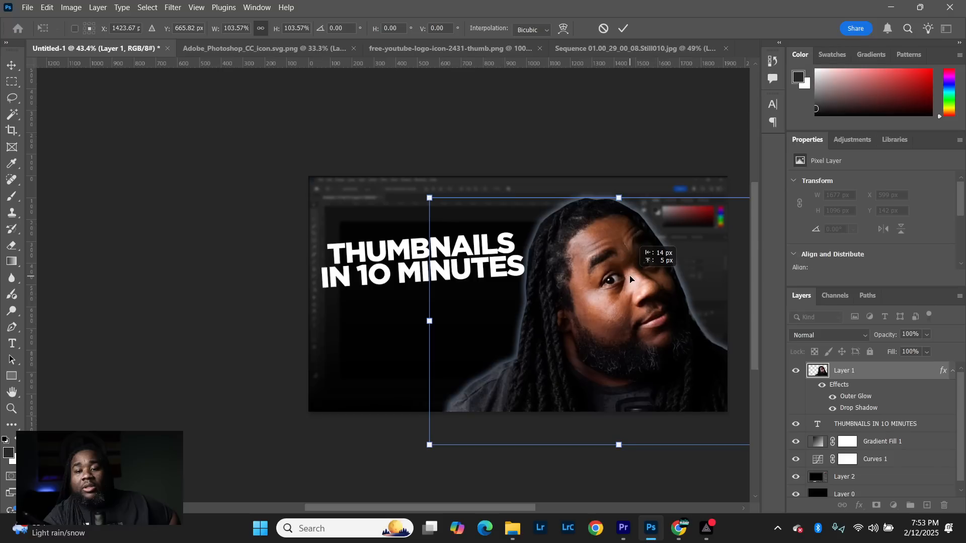
click(623, 29)
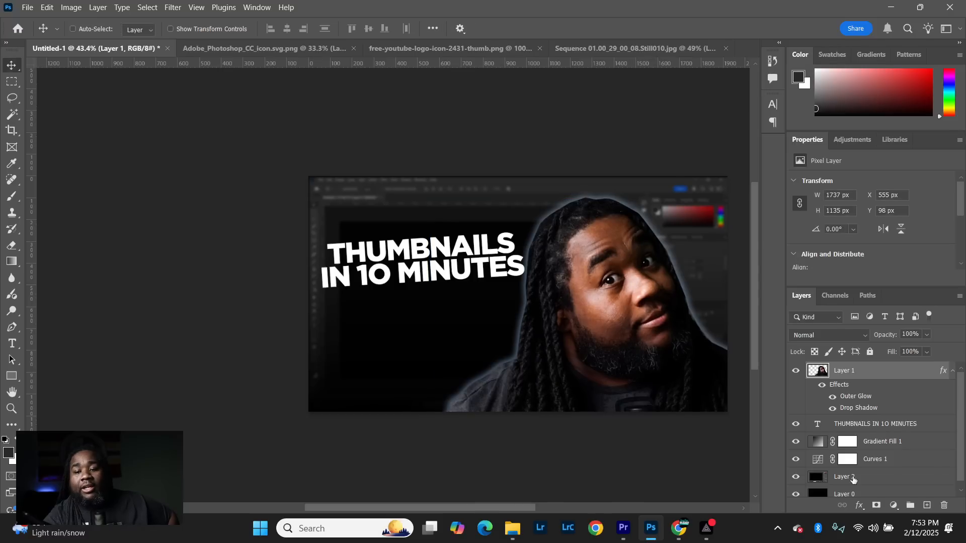
click(832, 397)
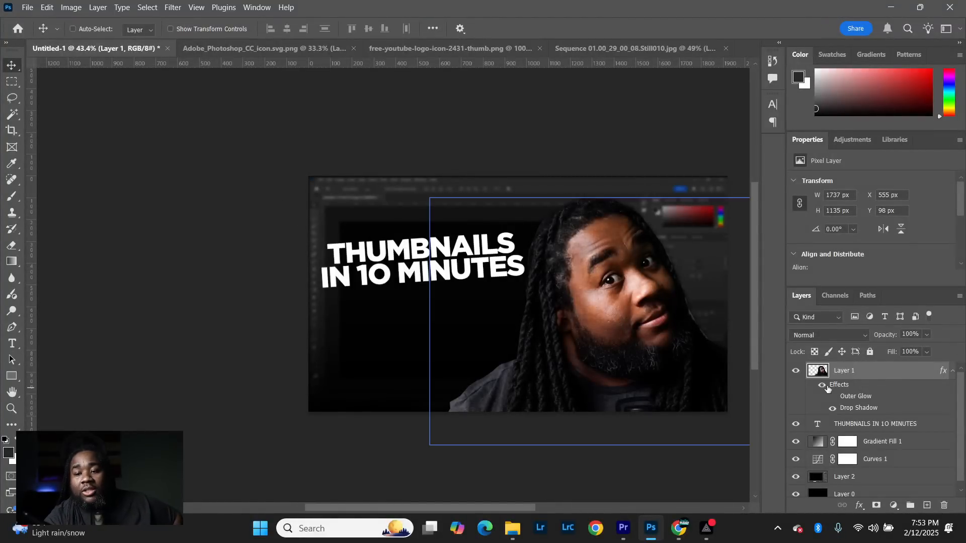
- Copy the YouTube logo from its own document into the thumbnail beneath the portrait layer and close the logo document
click(496, 49)
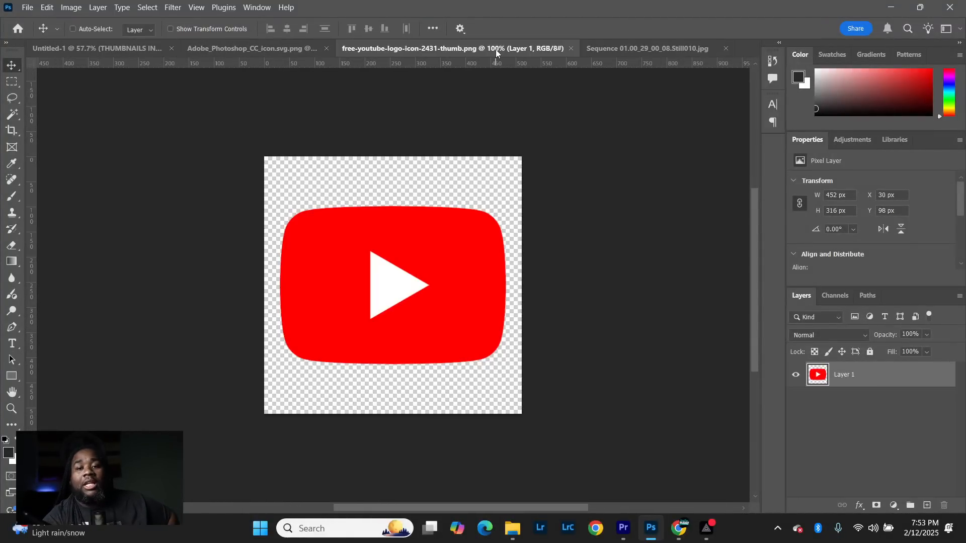
drag(496, 49, 748, 196)
drag(749, 341, 351, 309)
click(830, 185)
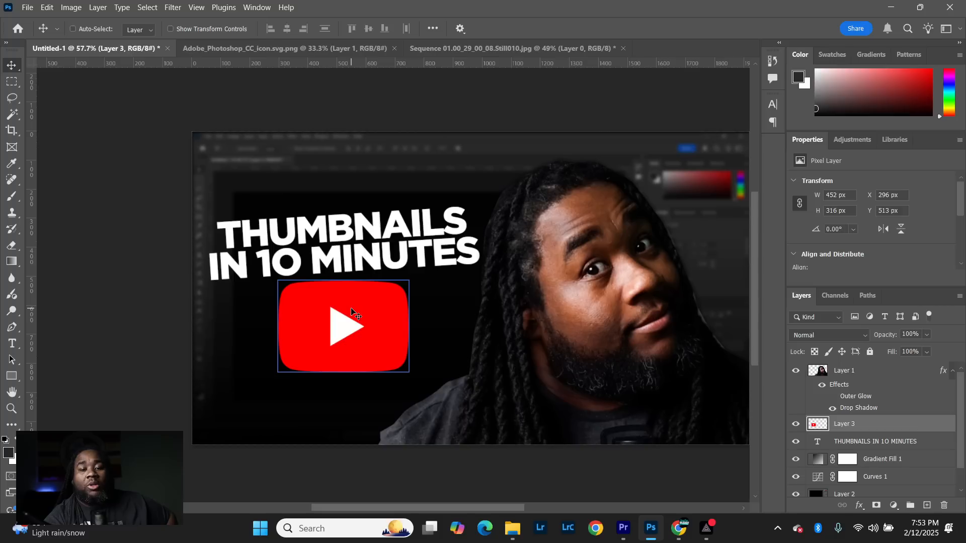
- Scale the YouTube logo down to about 284 × 198 px and place it below the title's right half, beside the portrait
key(ctrl)
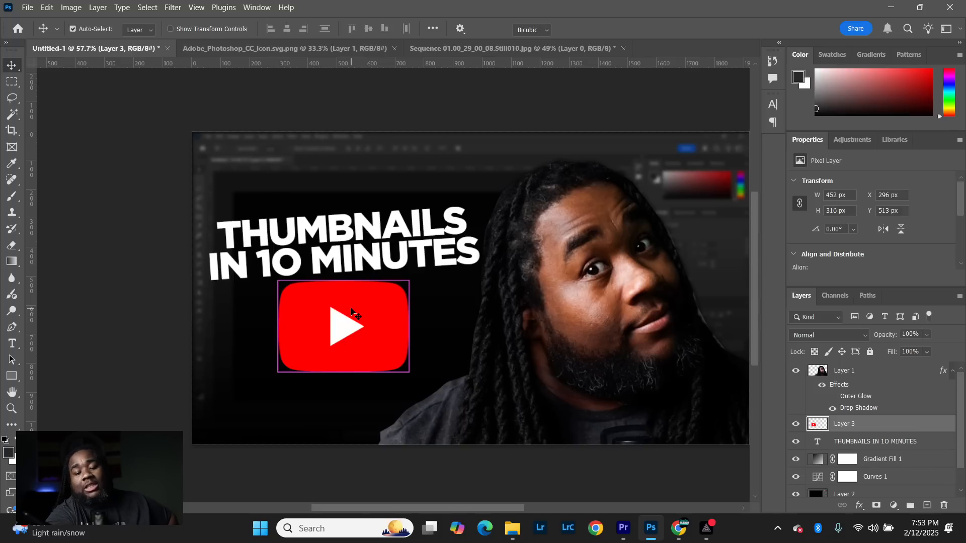
key(ctrl+t)
drag(343, 283, 328, 317)
drag(358, 352, 426, 331)
click(626, 26)
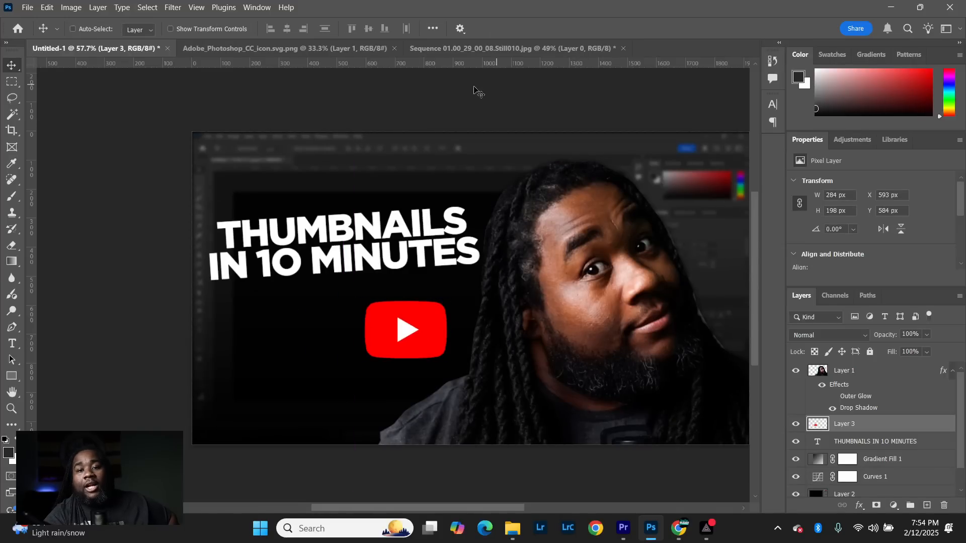
- Copy the Photoshop logo from its own document into the thumbnail beneath the portrait layer and close the logo document
click(296, 53)
drag(306, 48, 571, 282)
drag(638, 371, 287, 345)
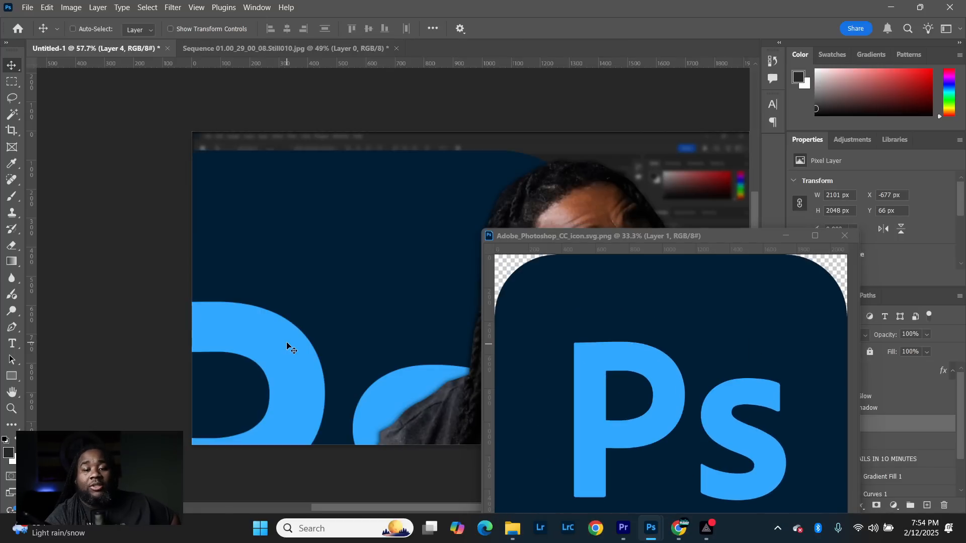
click(845, 237)
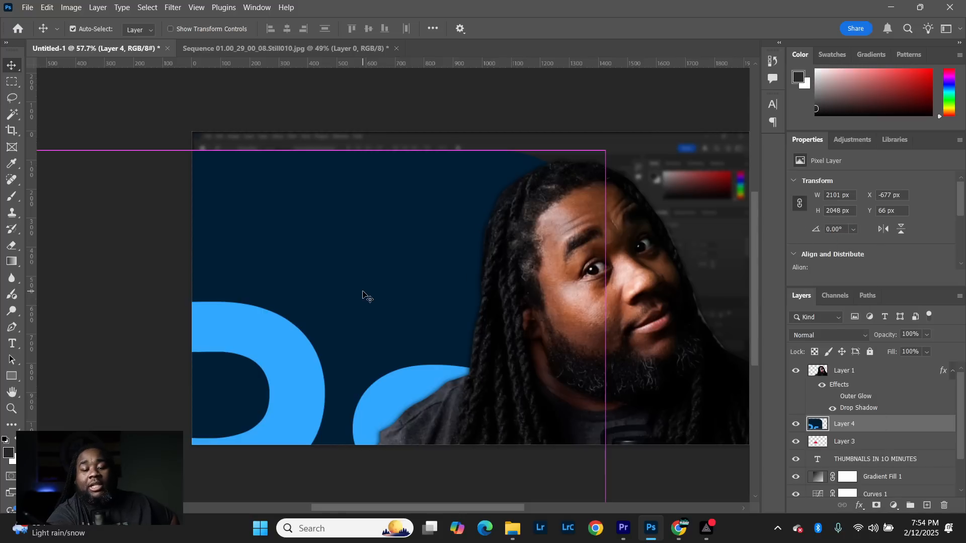
- Scale the Photoshop logo to about 12.38% and place it below the title, just left of the YouTube logo
key(ctrl+t)
drag(300, 150, 282, 469)
drag(328, 501, 313, 322)
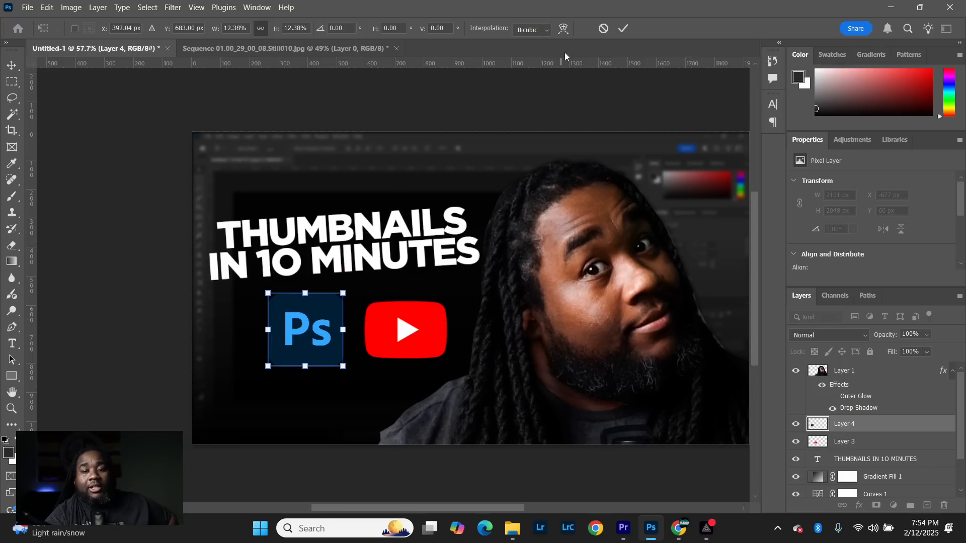
click(623, 31)
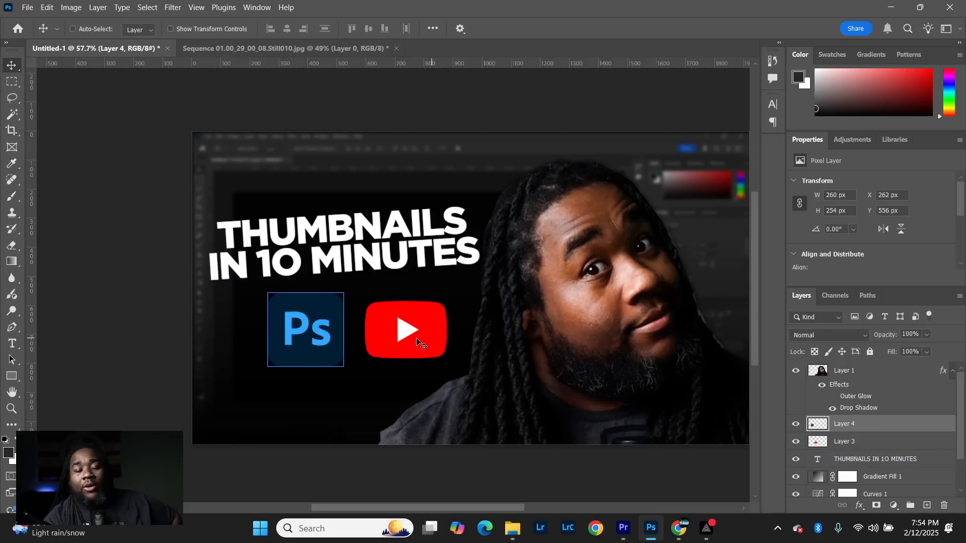
- Add a white outside stroke of 8 px to the Photoshop logo layer
double_click(886, 427)
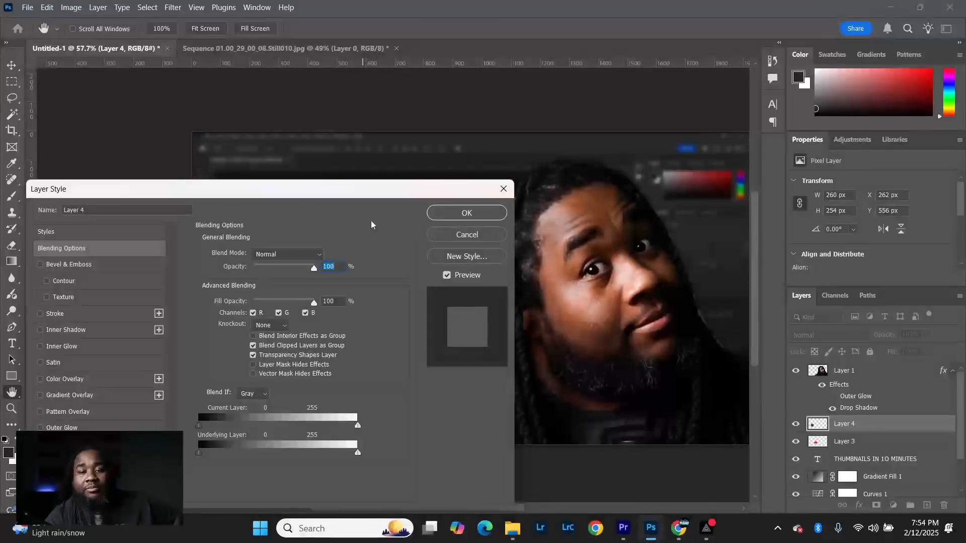
drag(377, 190, 639, 239)
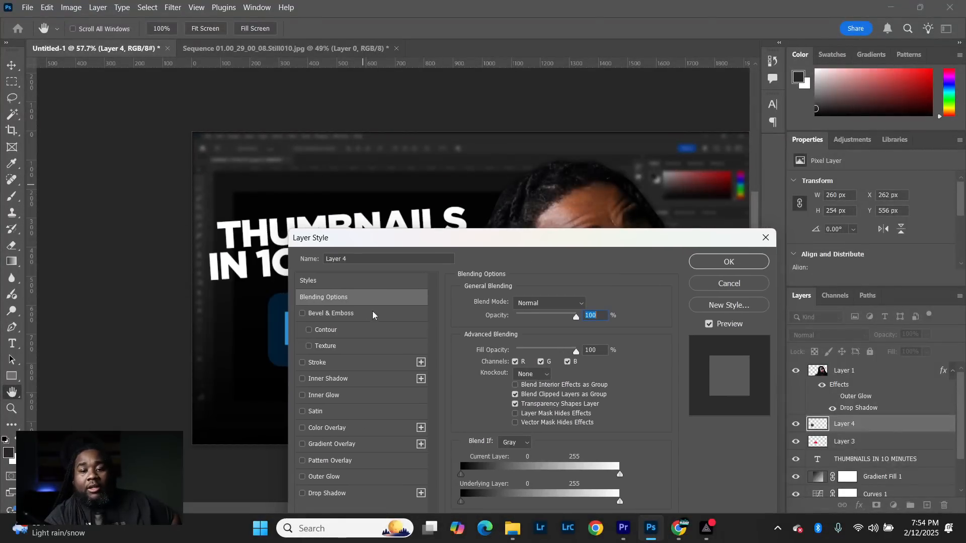
click(320, 365)
drag(522, 237, 676, 206)
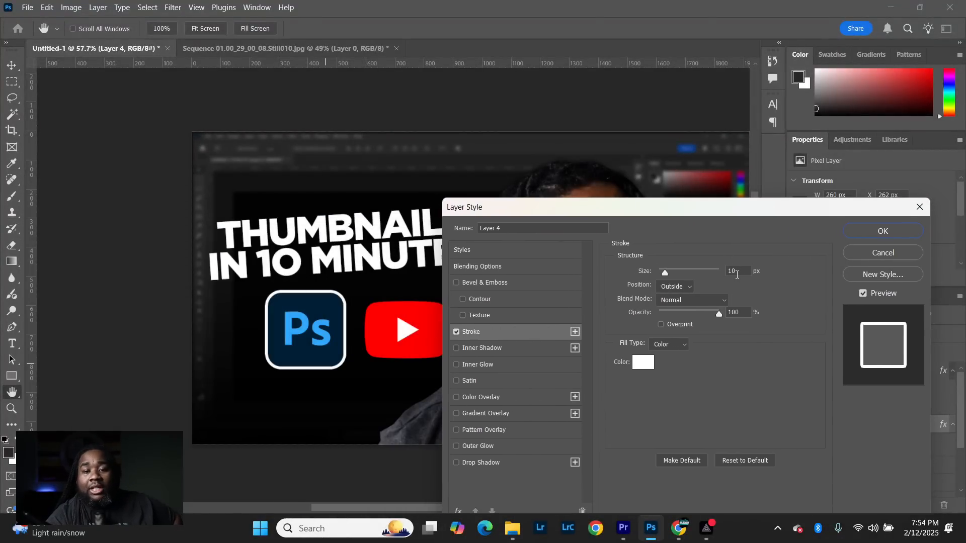
double_click(739, 272)
key(Down)
key(Down)
key(Down)
key(Down)
key(Down)
key(Down)
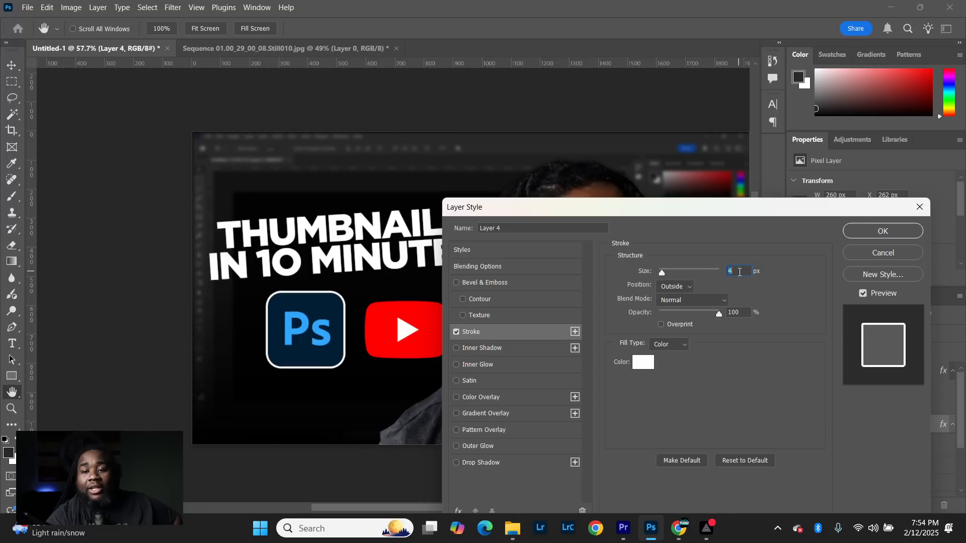
key(Up)
key(Up)
key(Up)
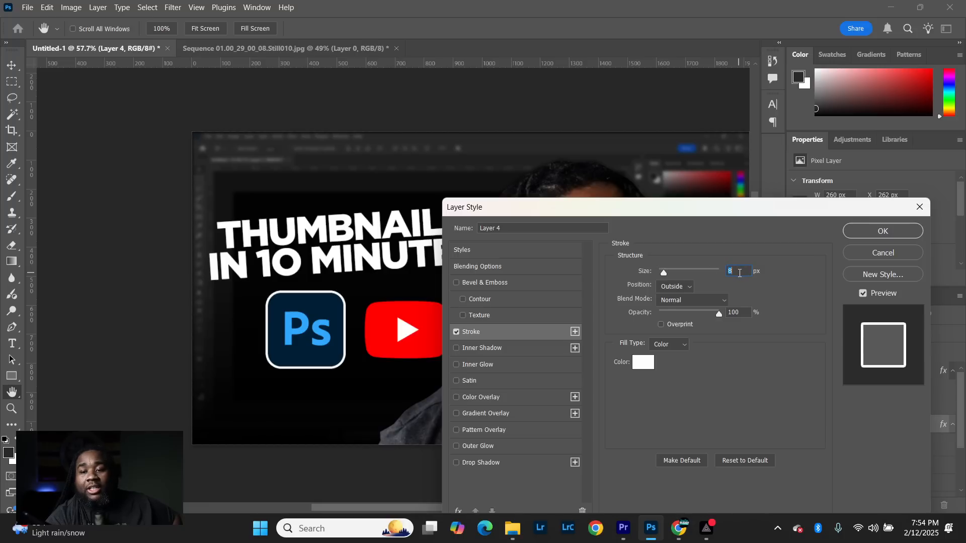
click(884, 232)
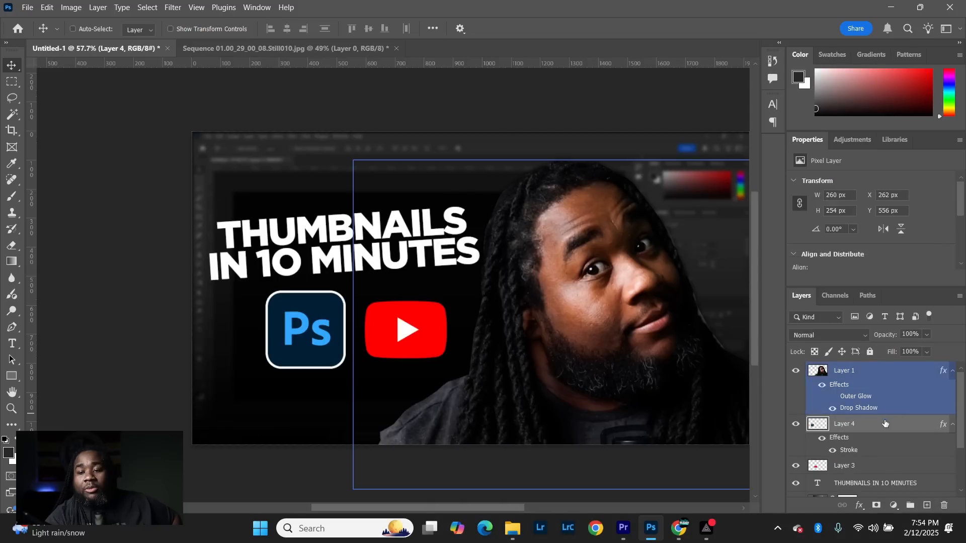
- Copy the Photoshop logo's layer style and paste it onto the YouTube logo layer
right_click(884, 425)
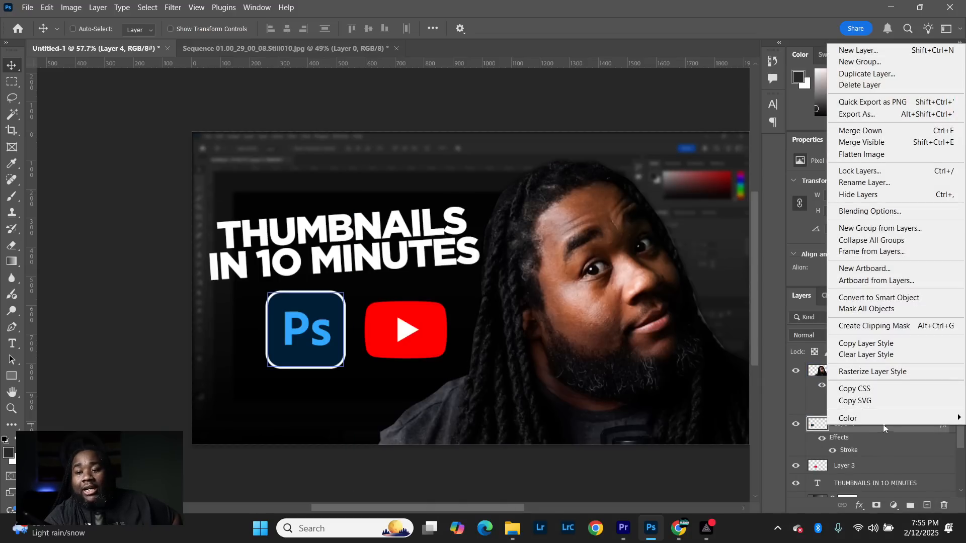
click(885, 344)
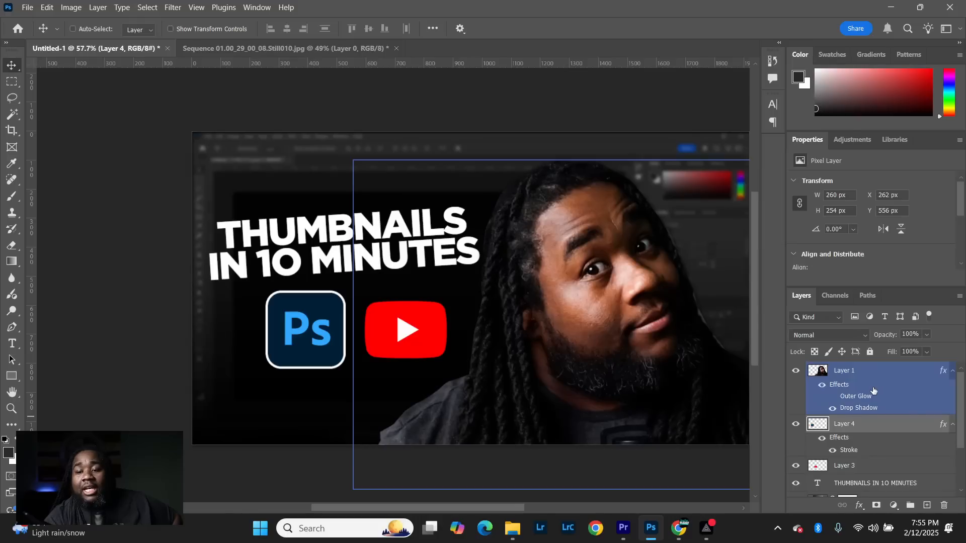
click(865, 467)
right_click(863, 466)
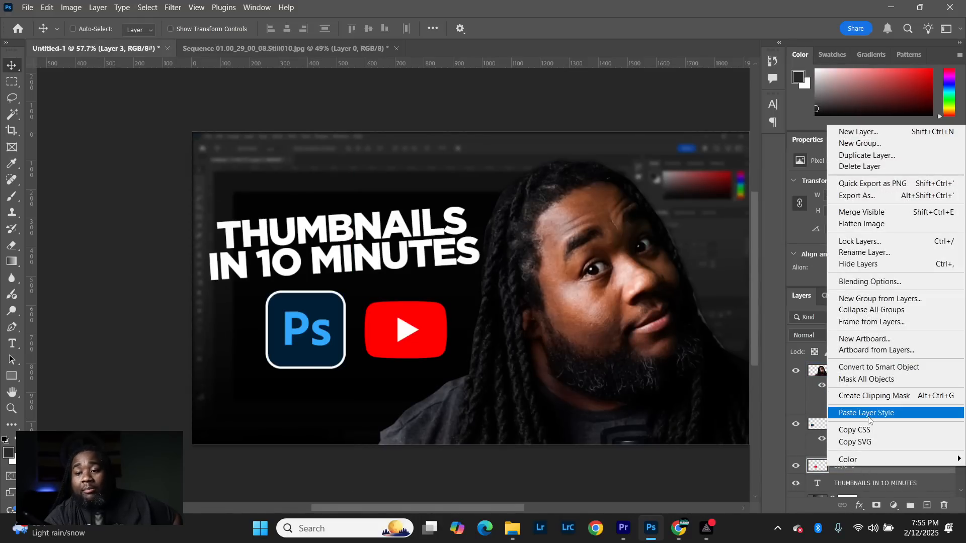
click(869, 418)
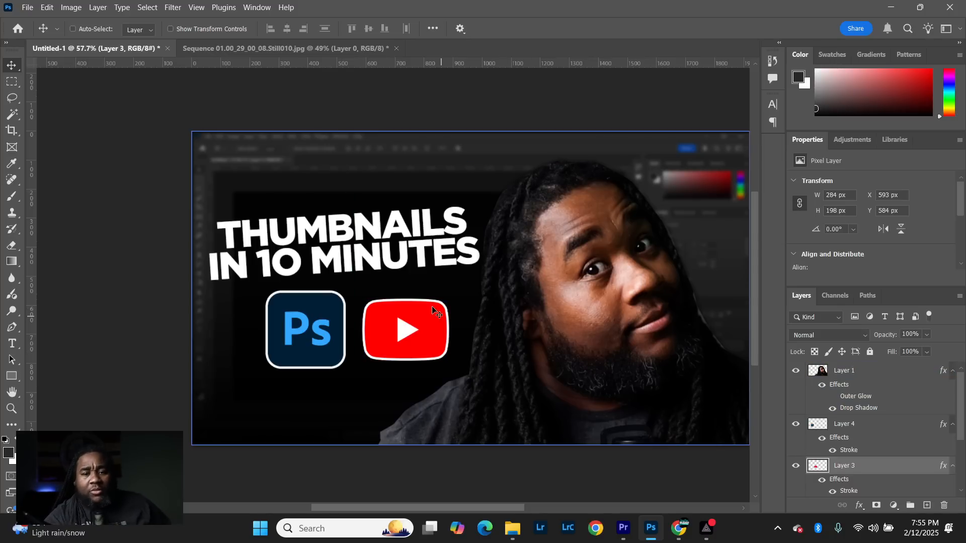
scroll(303, 280, down, 2)
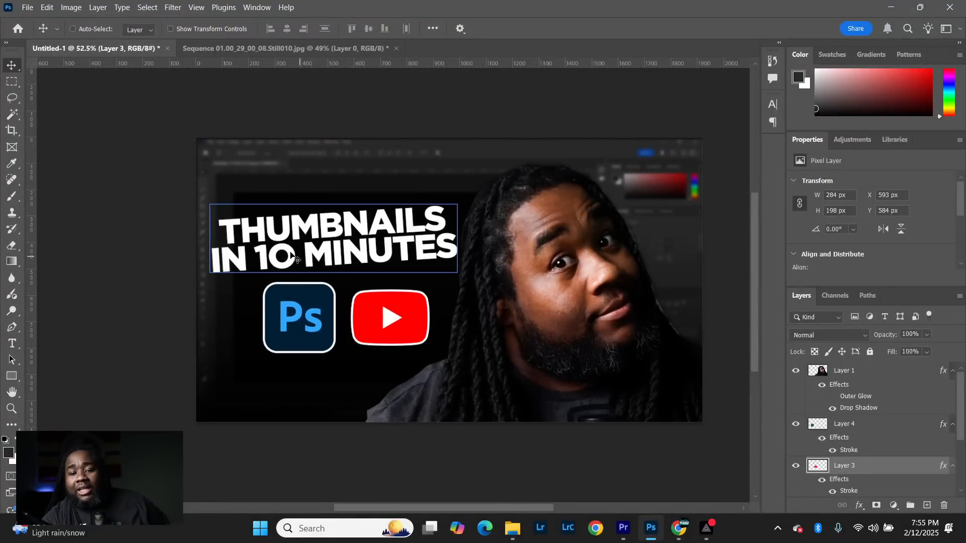
scroll(430, 283, up, 4)
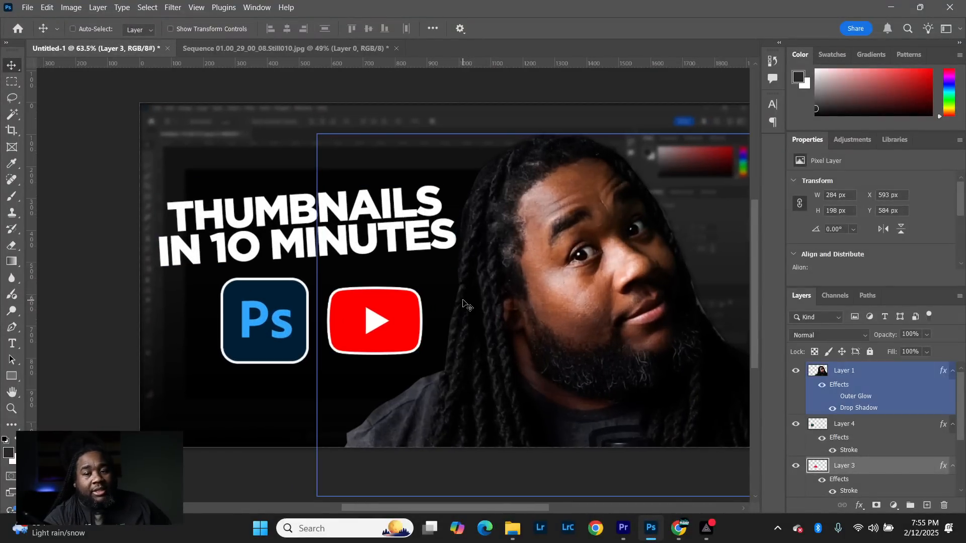
scroll(396, 282, down, 3)
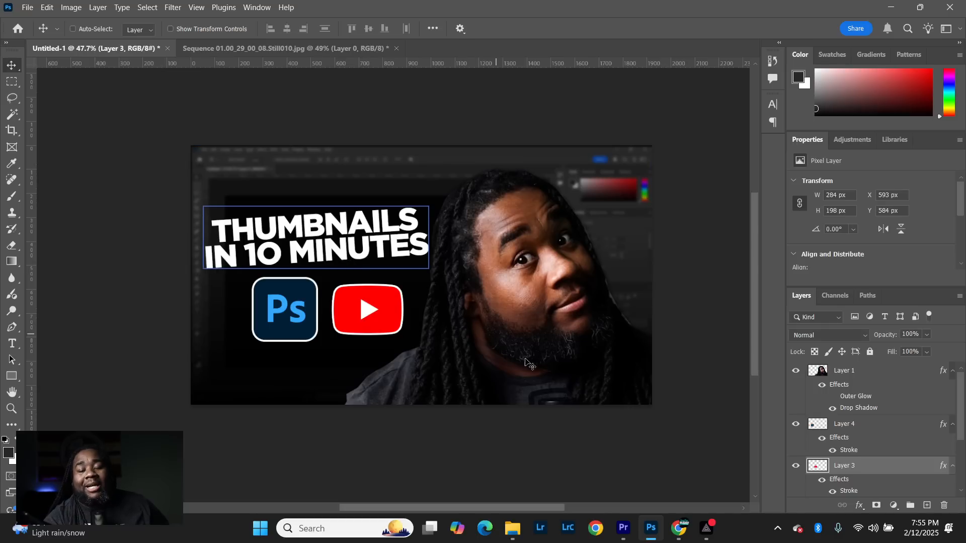
- Rename the Photoshop logo layer to PS and the YouTube logo layer to YT
click(877, 380)
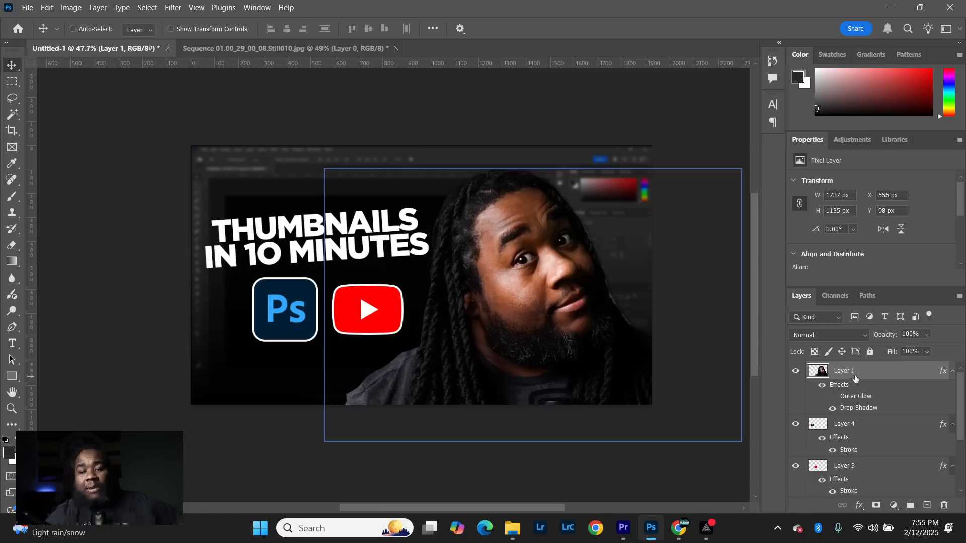
click(889, 426)
double_click(844, 425)
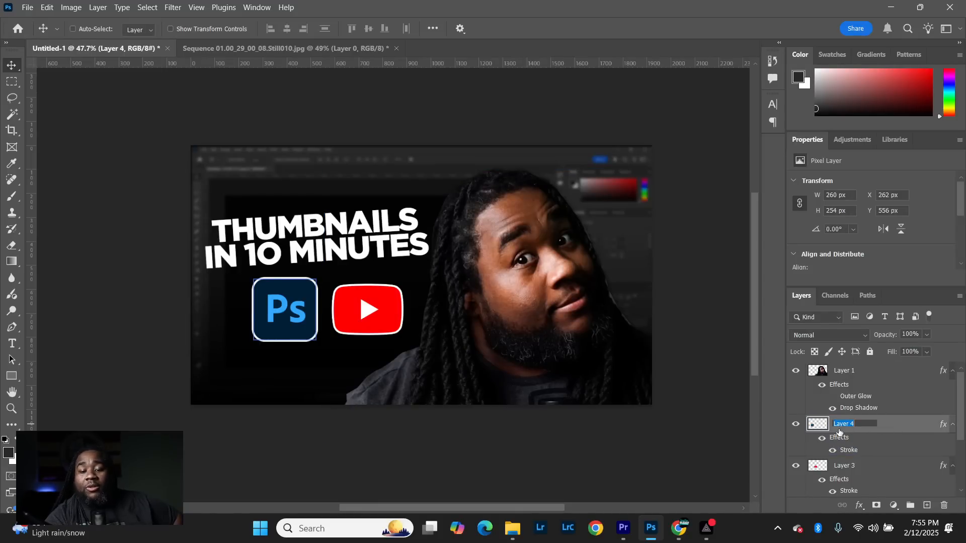
text(PS)
key(Return)
double_click(845, 464)
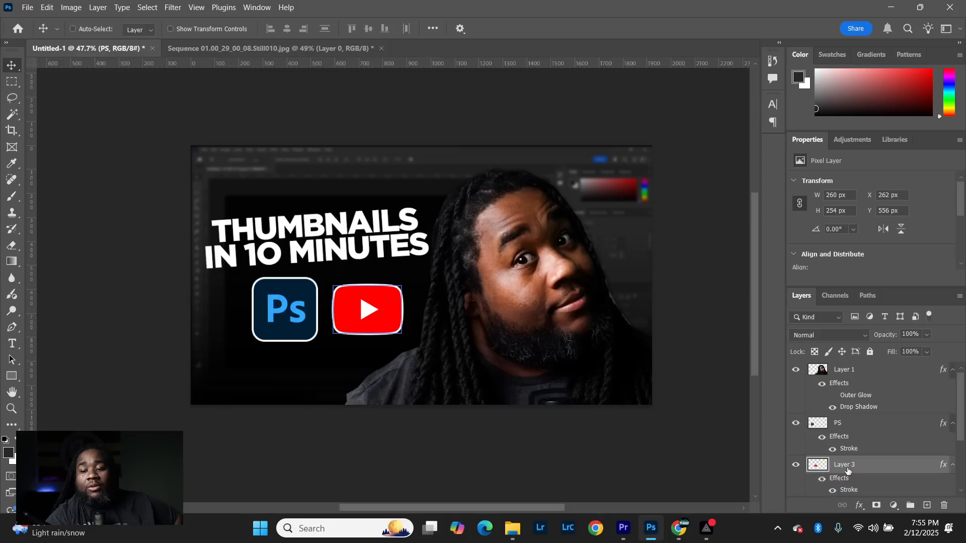
text(YT)
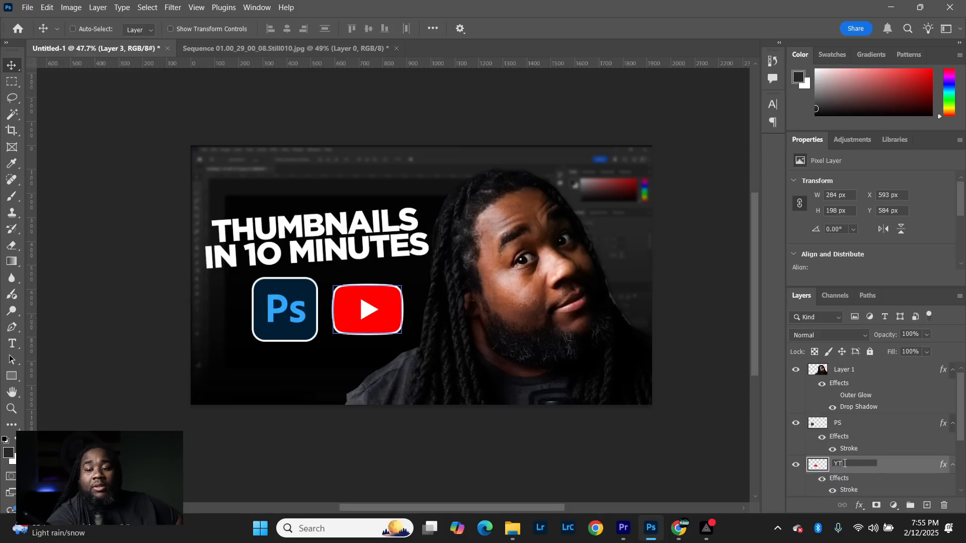
key(Return)
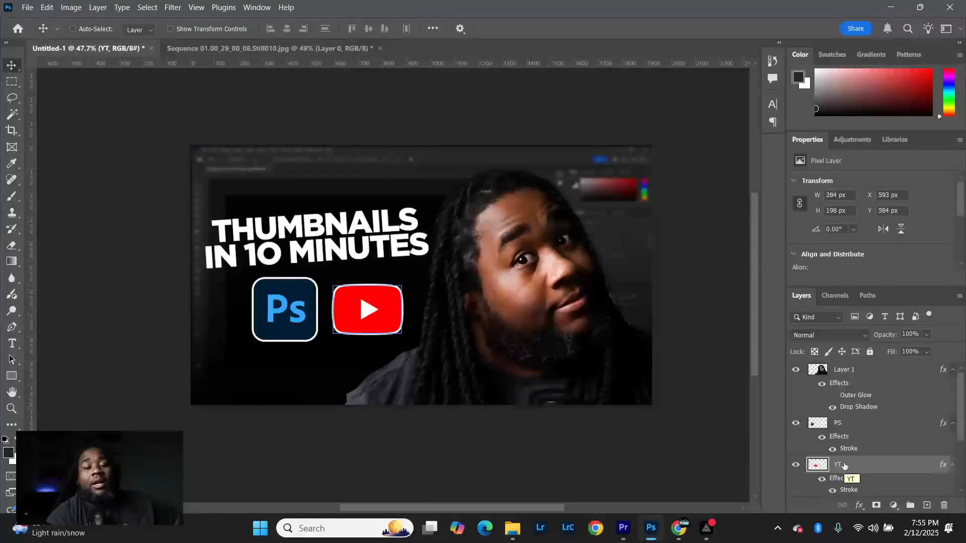
- Create a new empty layer directly above the PS layer
click(855, 450)
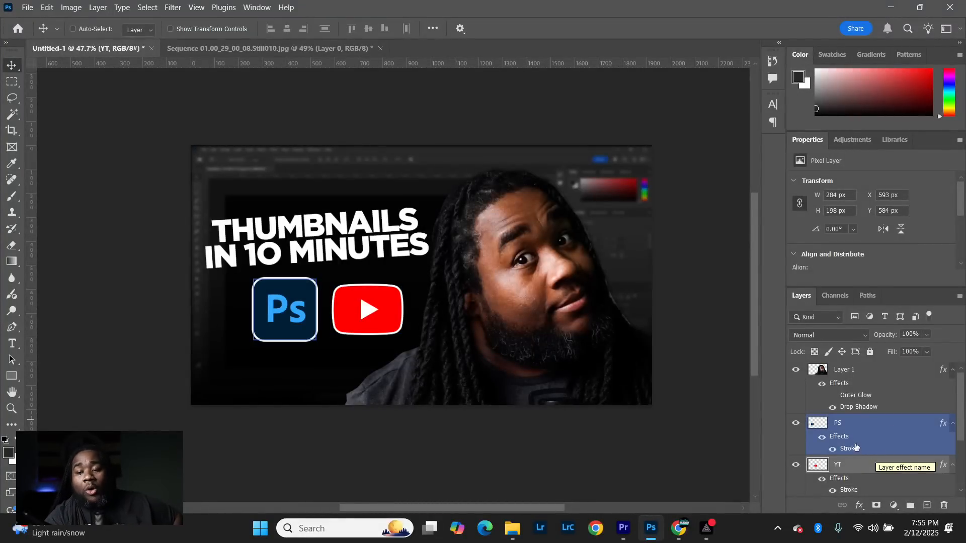
scroll(856, 450, down, 3)
scroll(854, 443, up, 3)
click(859, 427)
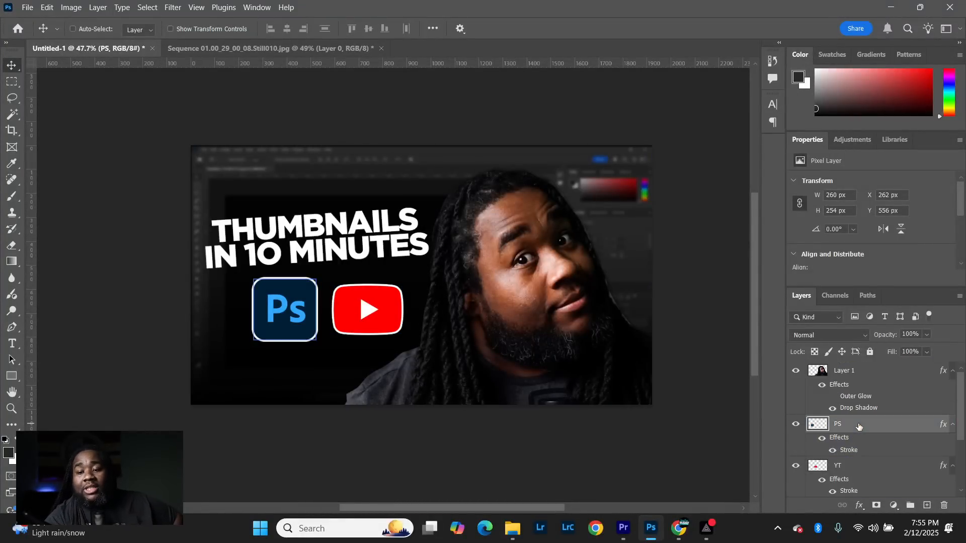
click(927, 505)
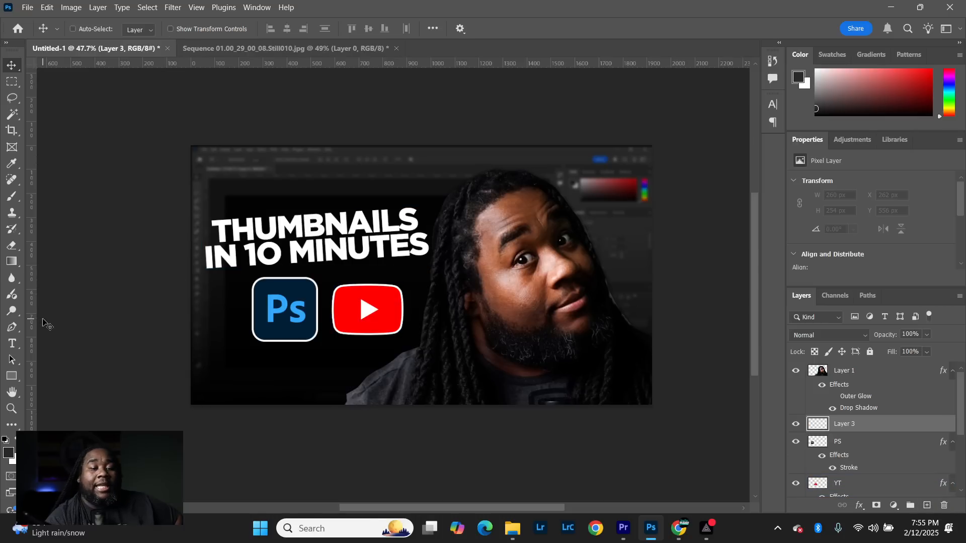
- Set up the Brush tool with a soft tip of 199 px at 0% hardness
click(13, 197)
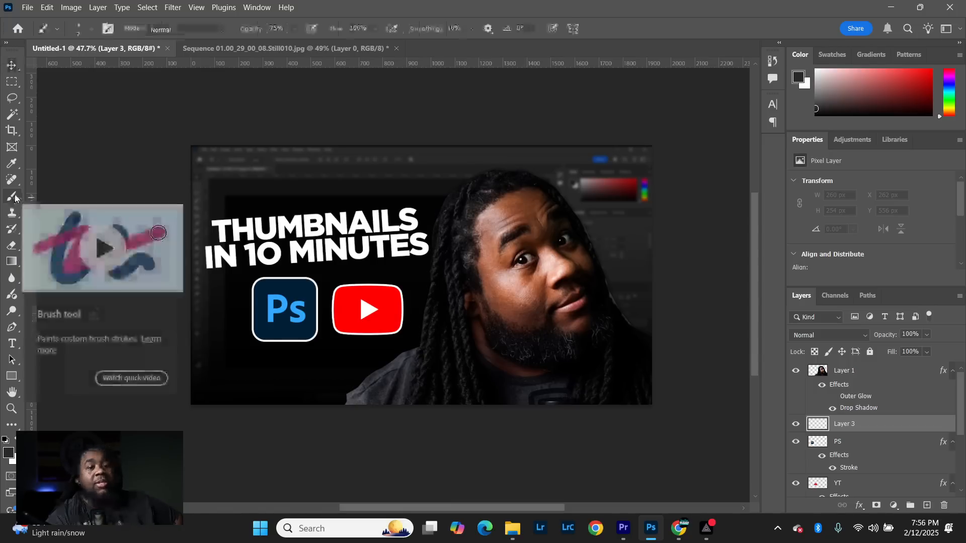
click(93, 29)
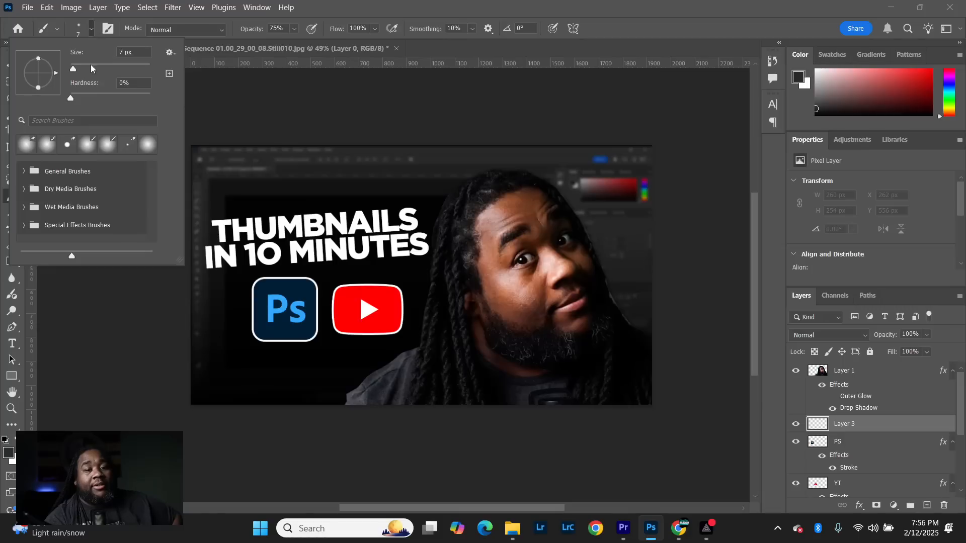
drag(77, 72, 132, 78)
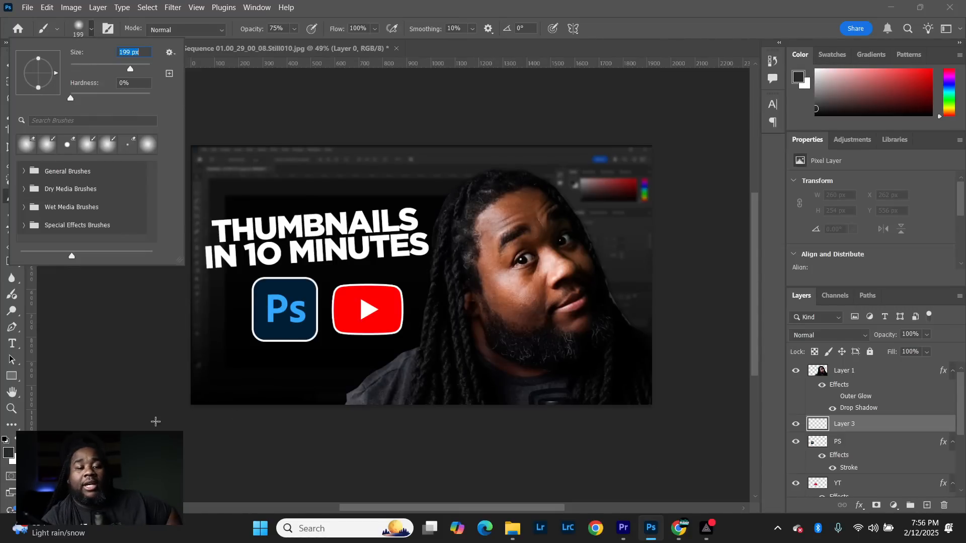
click(630, 22)
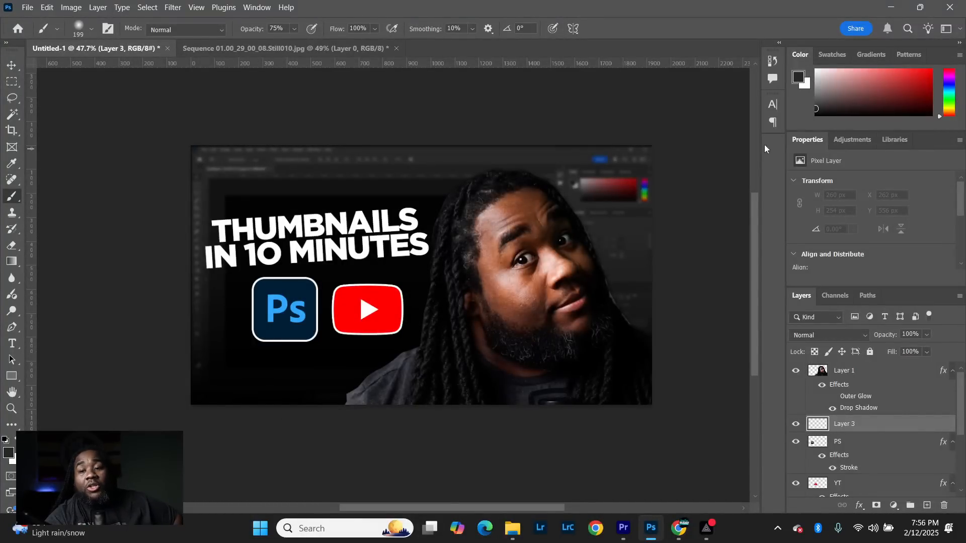
- Set the foreground color to the YouTube logo's red, ff0000, by sampling it from the logo
click(799, 78)
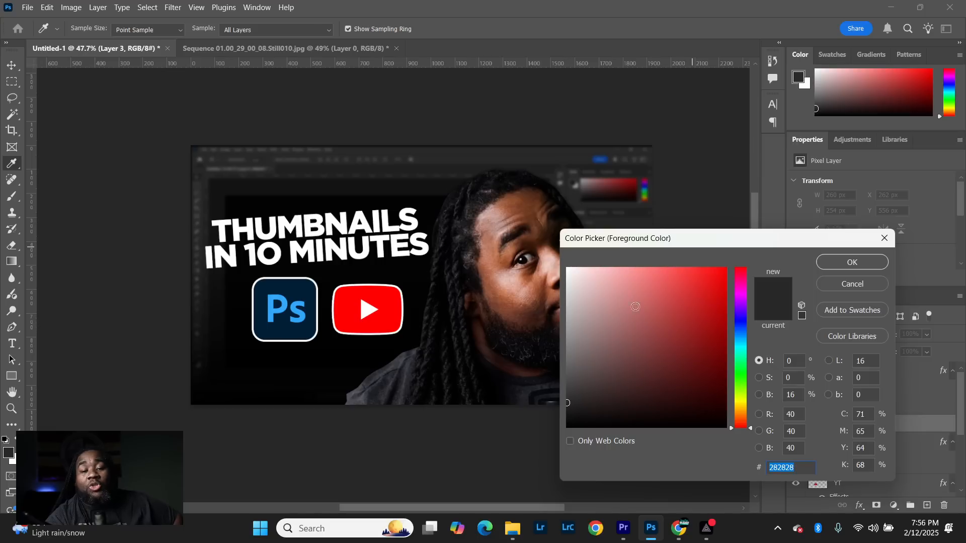
click(388, 298)
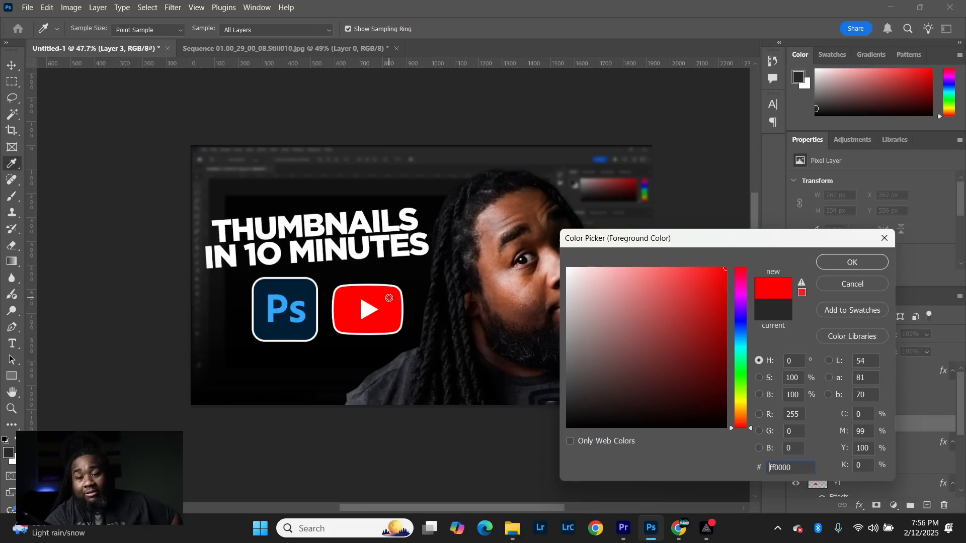
click(850, 265)
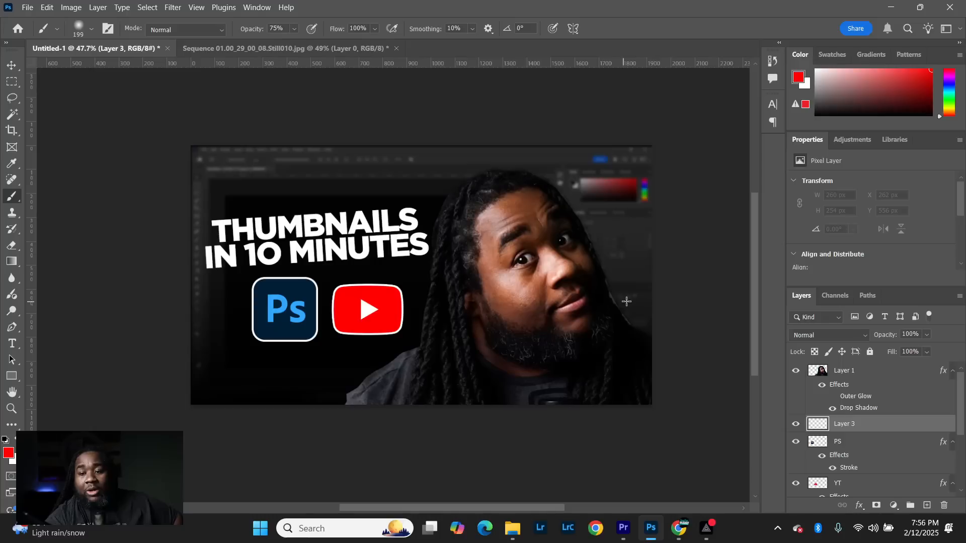
- Paint a soft red glow behind the portrait, following its right edge from the shoulder up to the top of the head
mouse_move(649, 402)
mouse_down()
mouse_move(625, 327)
mouse_move(645, 346)
mouse_move(577, 273)
mouse_move(563, 229)
mouse_up()
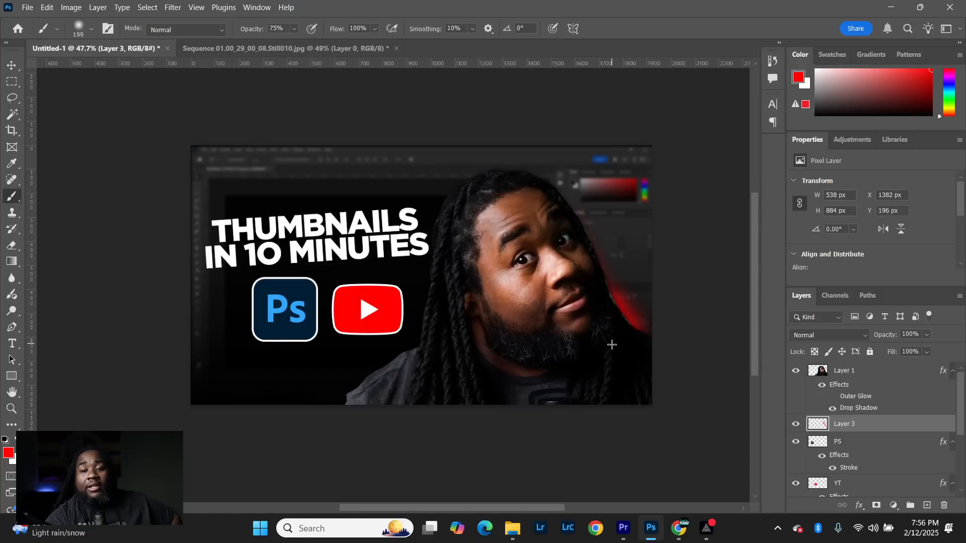
mouse_move(661, 385)
mouse_down()
mouse_move(646, 343)
mouse_move(571, 256)
mouse_move(556, 206)
mouse_move(502, 182)
mouse_move(545, 189)
mouse_move(615, 319)
mouse_up()
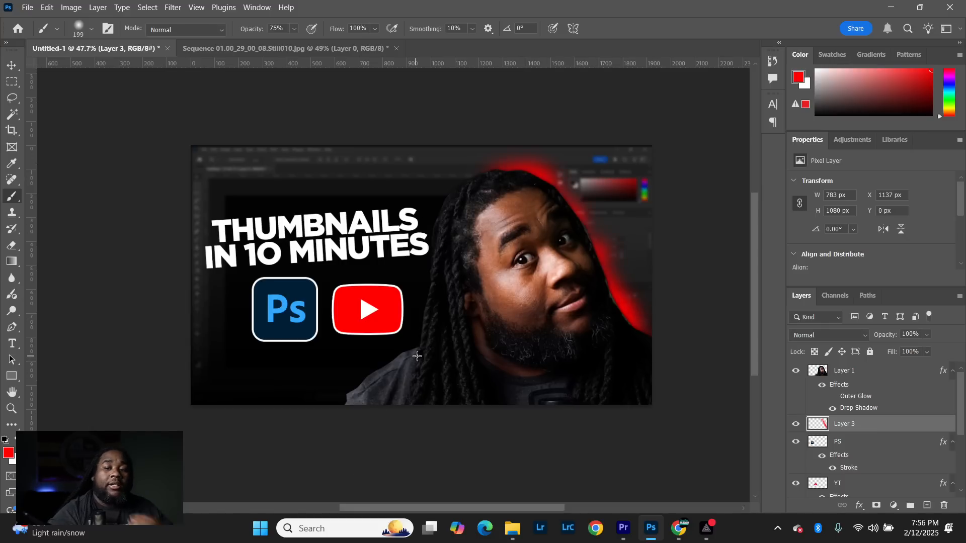
scroll(557, 347, right, 3)
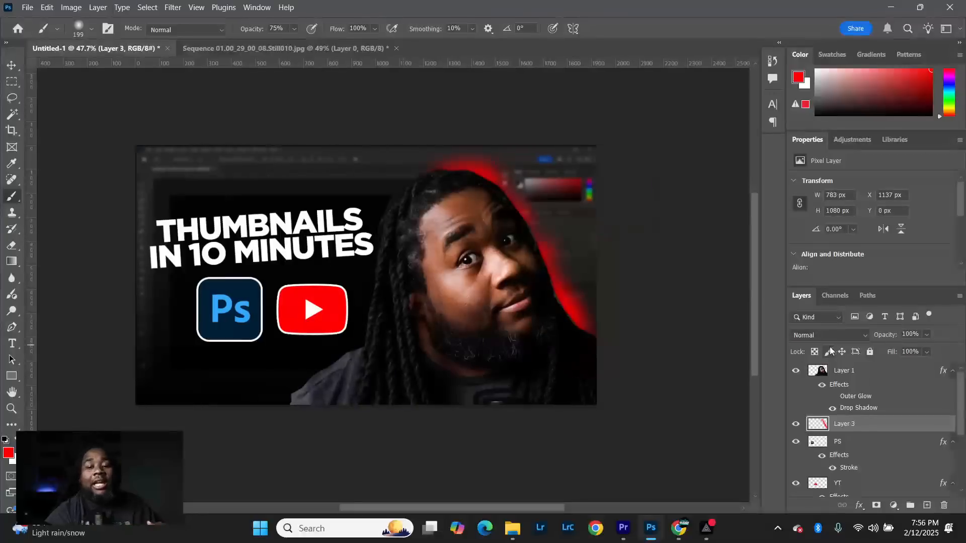
scroll(553, 352, up, 1)
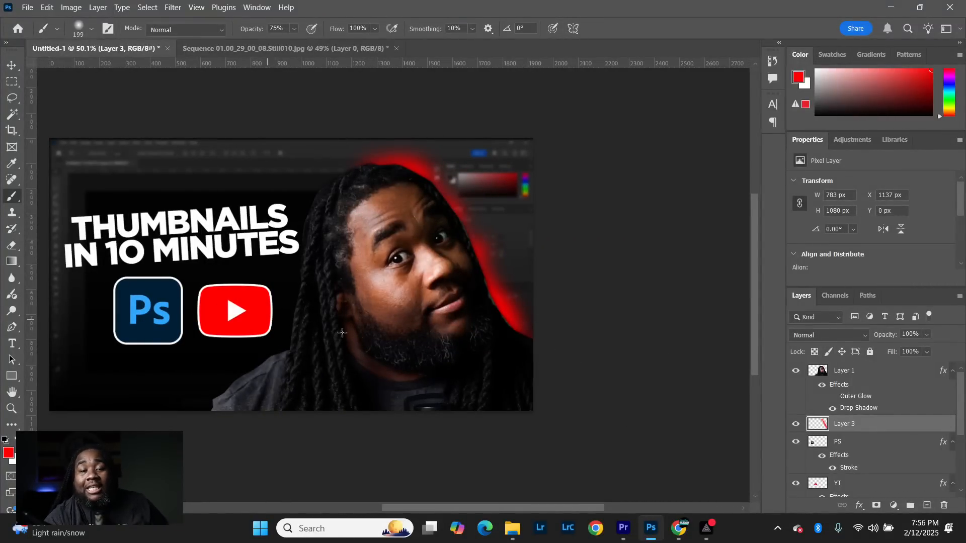
scroll(779, 67, down, 1)
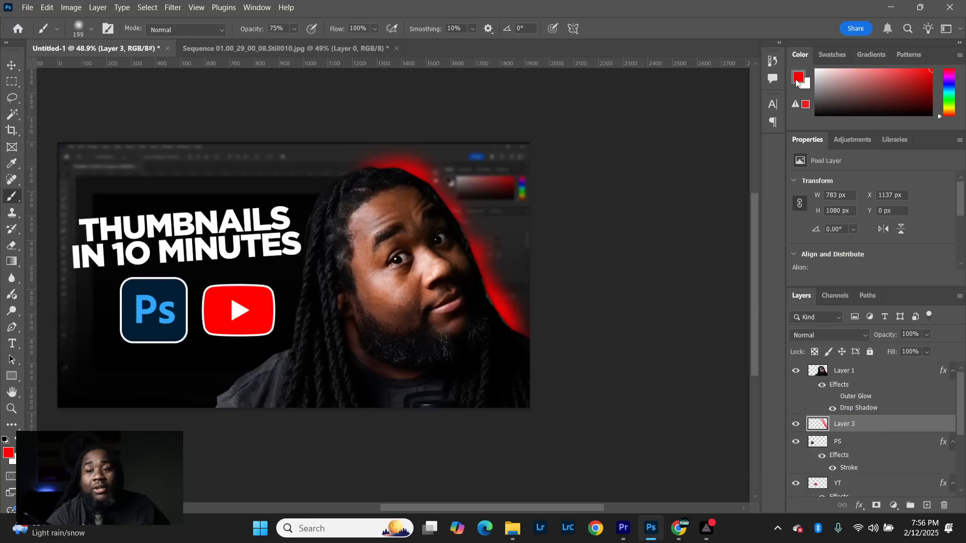
- Set the foreground color to bright blue, 0f85e4, by sampling the Photoshop logo's dark blue and picking a brighter shade of that hue
click(797, 82)
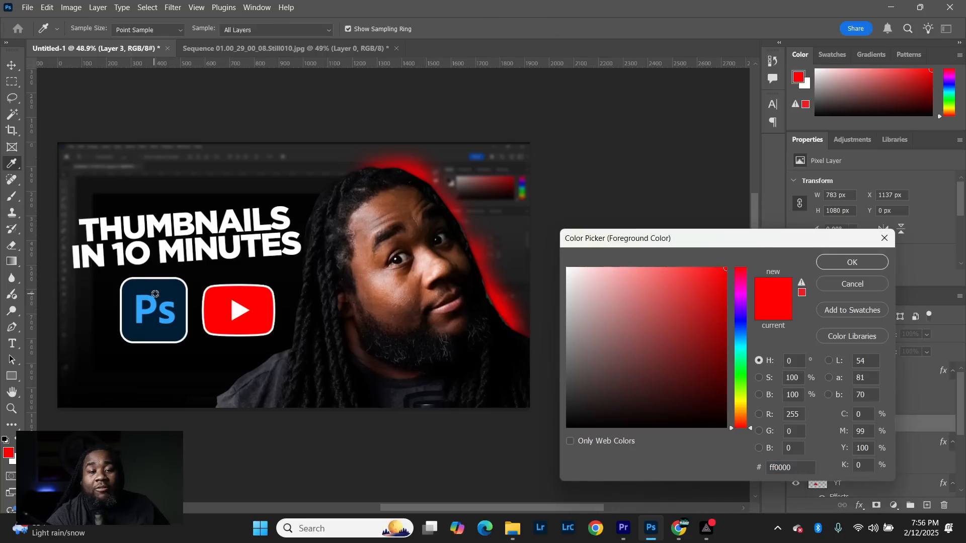
scroll(156, 294, right, 1)
click(163, 295)
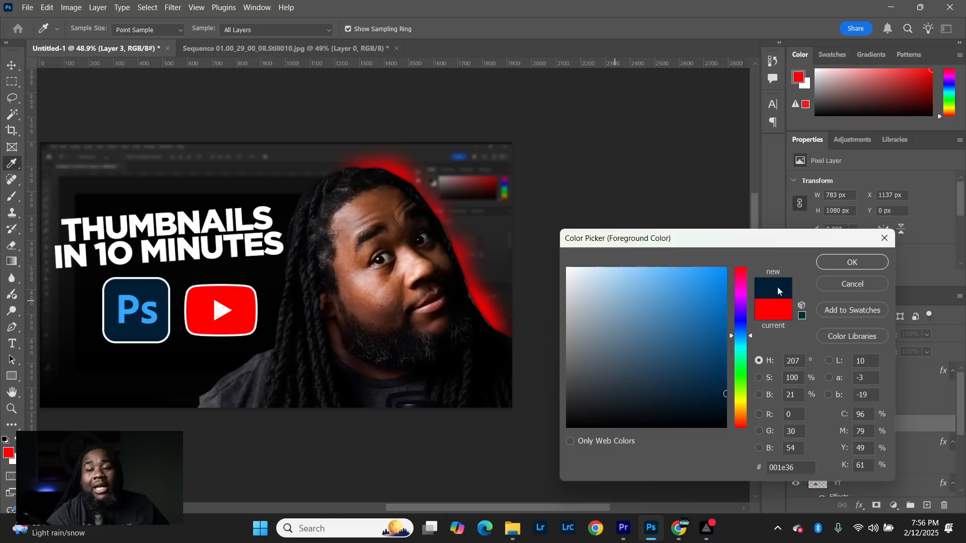
click(724, 332)
mouse_move(725, 332)
mouse_down()
mouse_move(722, 301)
mouse_move(718, 318)
mouse_up()
click(717, 285)
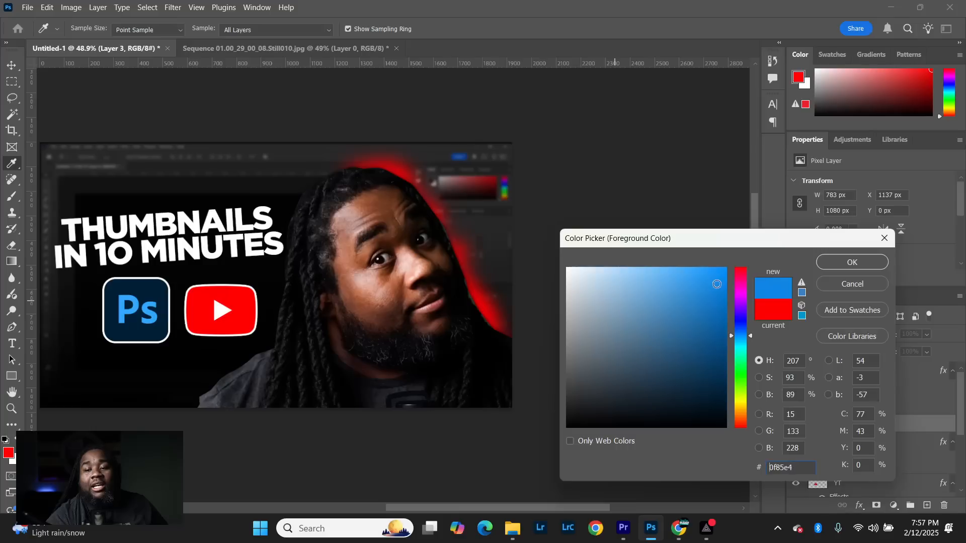
click(876, 269)
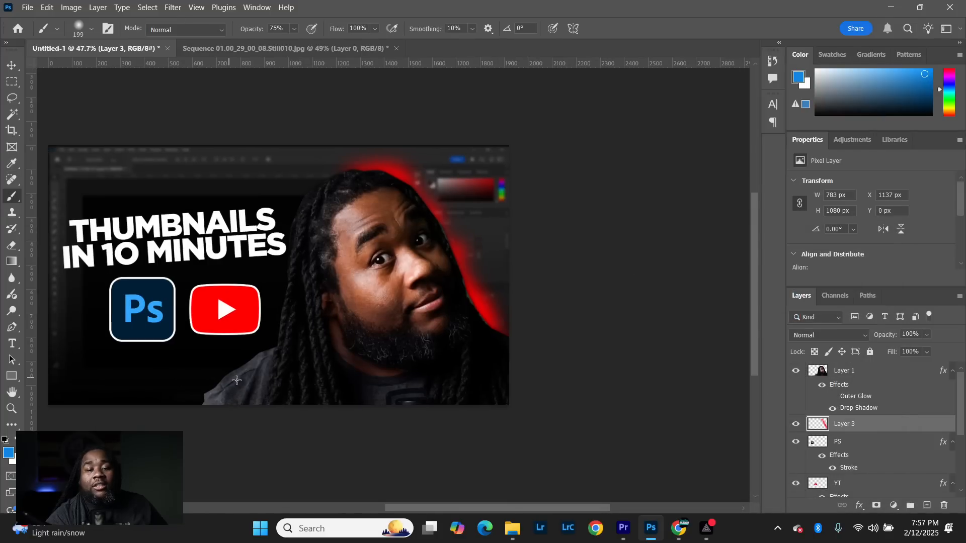
- Paint a soft blue glow behind the portrait's left edge from the shoulder to the top of the head, undoing one stroke along the way
mouse_move(237, 380)
mouse_down()
mouse_move(219, 403)
mouse_move(249, 382)
mouse_move(222, 390)
mouse_move(268, 365)
mouse_move(294, 300)
mouse_up()
scroll(293, 306, left, 1)
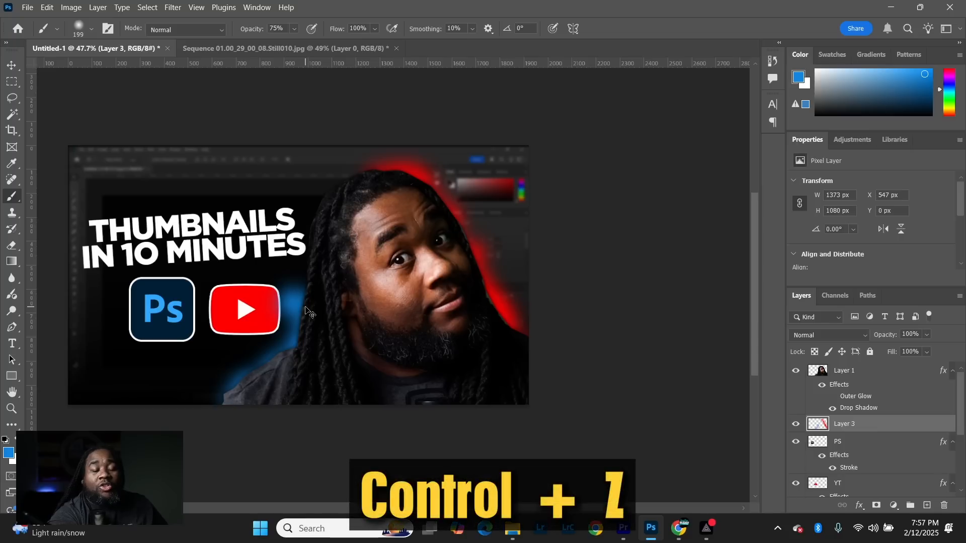
key(ctrl+z)
mouse_move(311, 287)
mouse_down()
mouse_move(327, 201)
mouse_move(369, 162)
mouse_up()
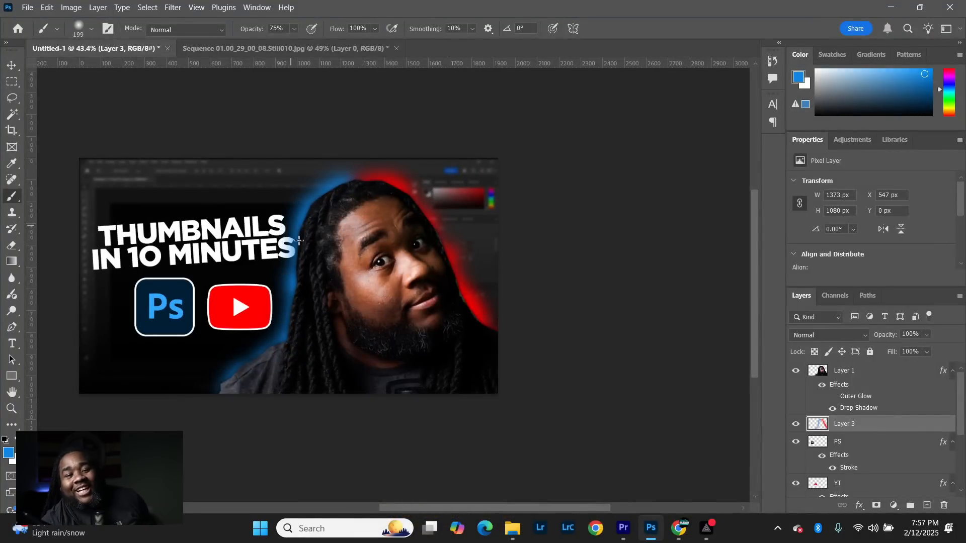
scroll(302, 319, down, 2)
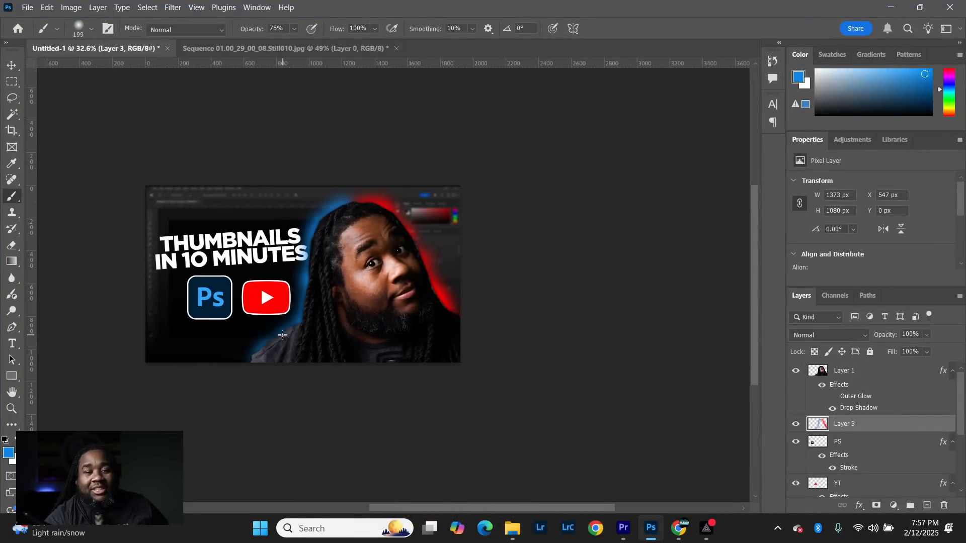
scroll(282, 336, up, 1)
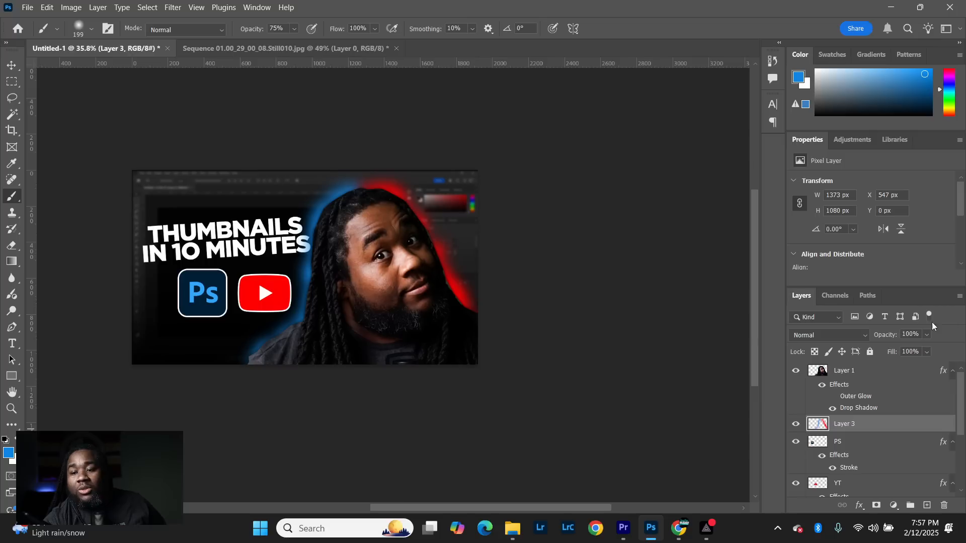
- Lower the painted glow layer's opacity to 55% and set its blend mode to Screen
click(927, 334)
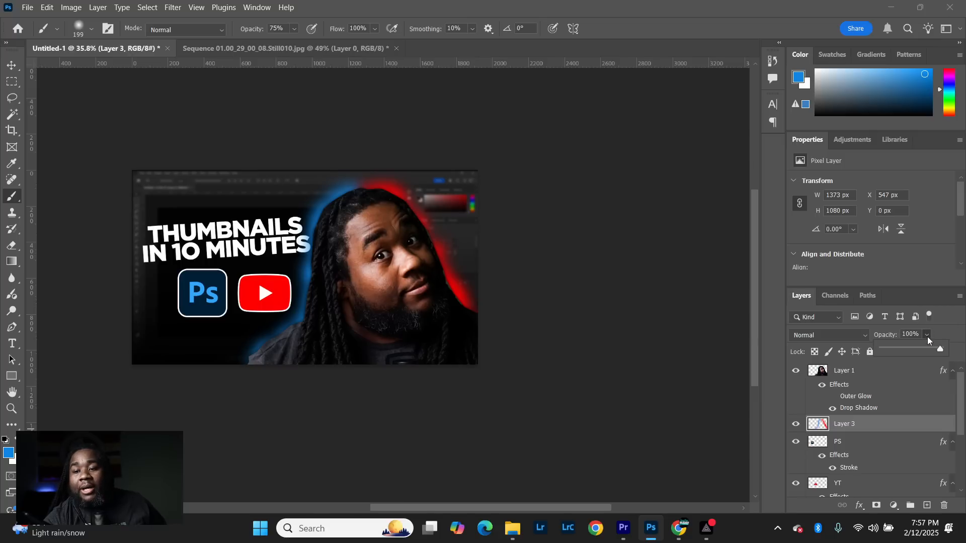
drag(926, 353, 915, 352)
click(902, 430)
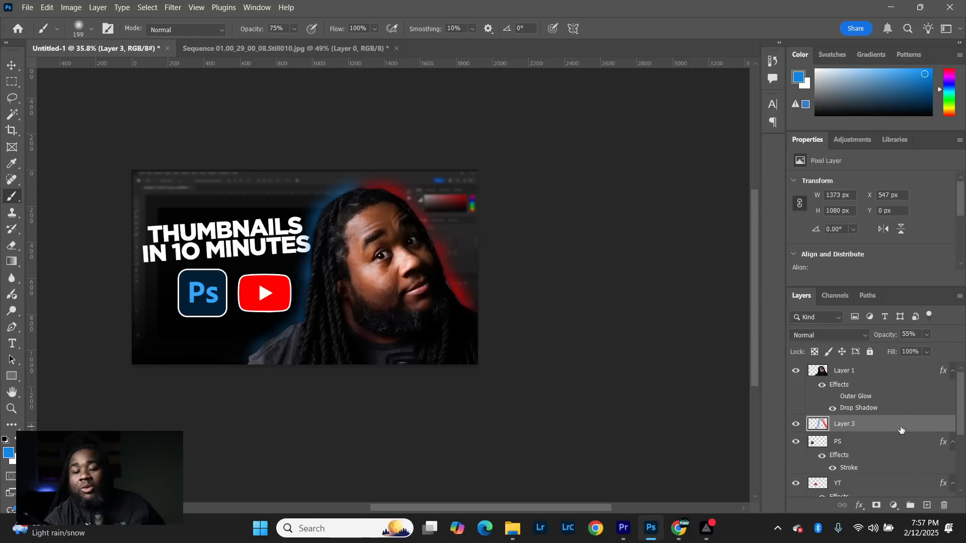
click(847, 337)
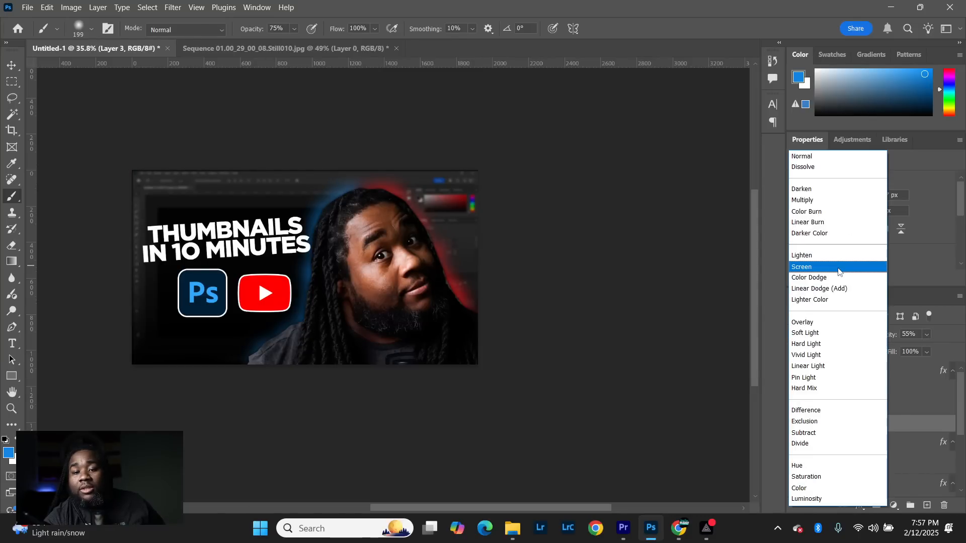
click(839, 272)
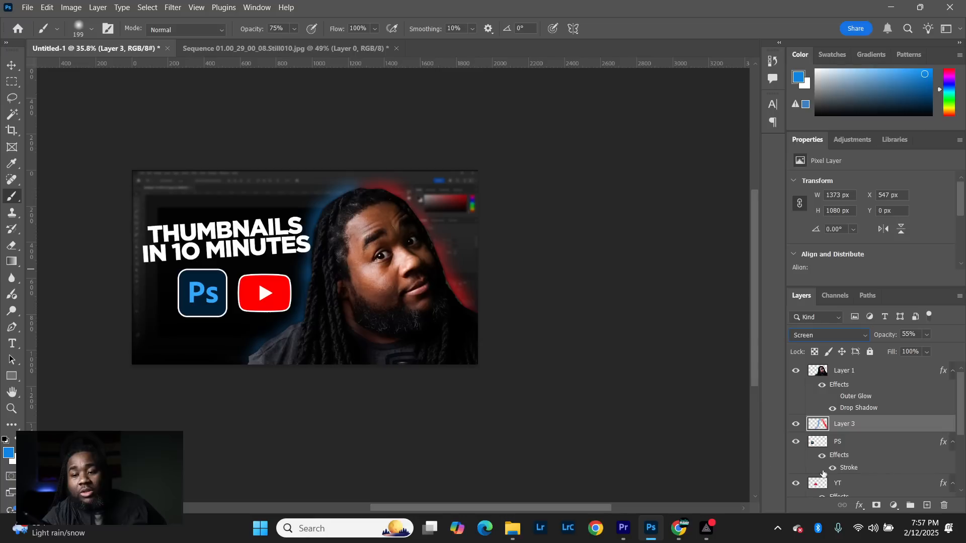
- Create a new empty layer directly above the Gradient Fill 1 layer
scroll(864, 451, down, 3)
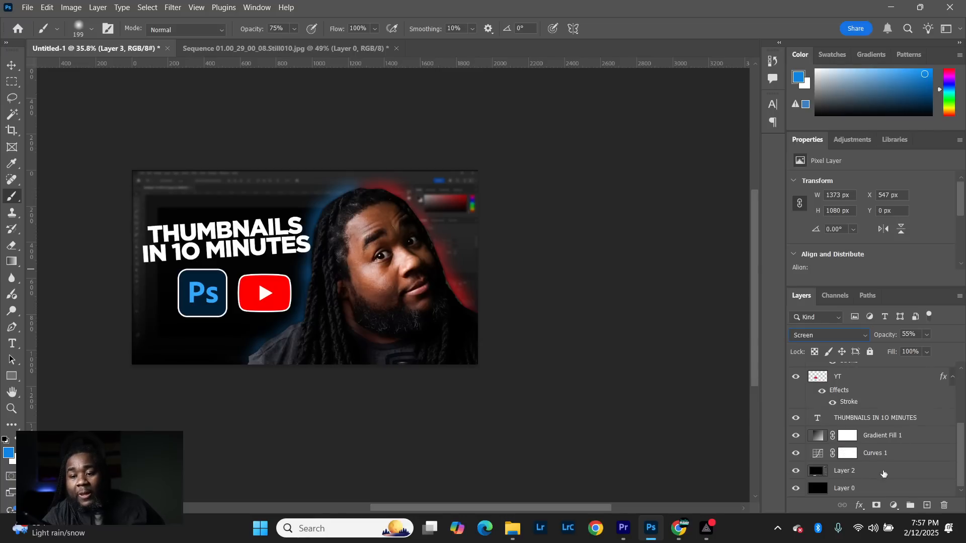
click(924, 436)
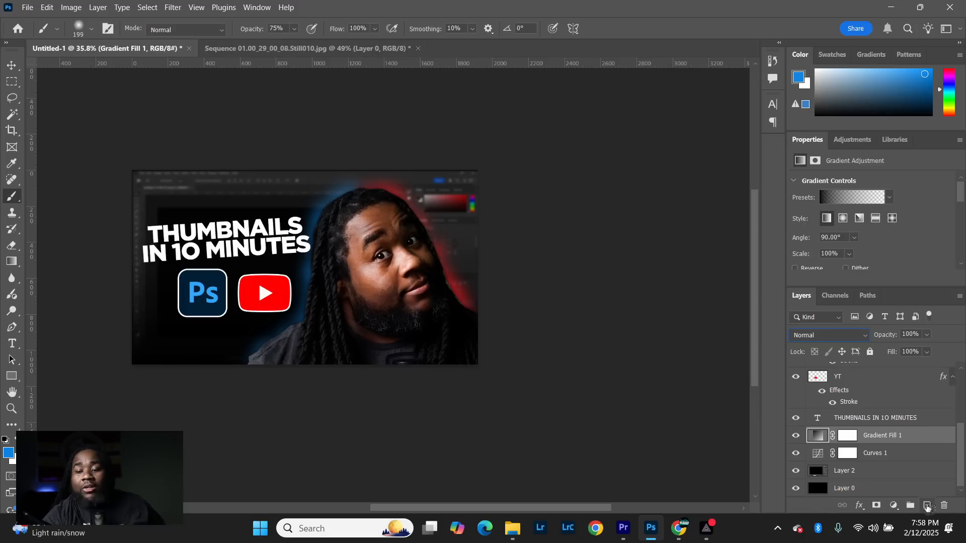
click(927, 506)
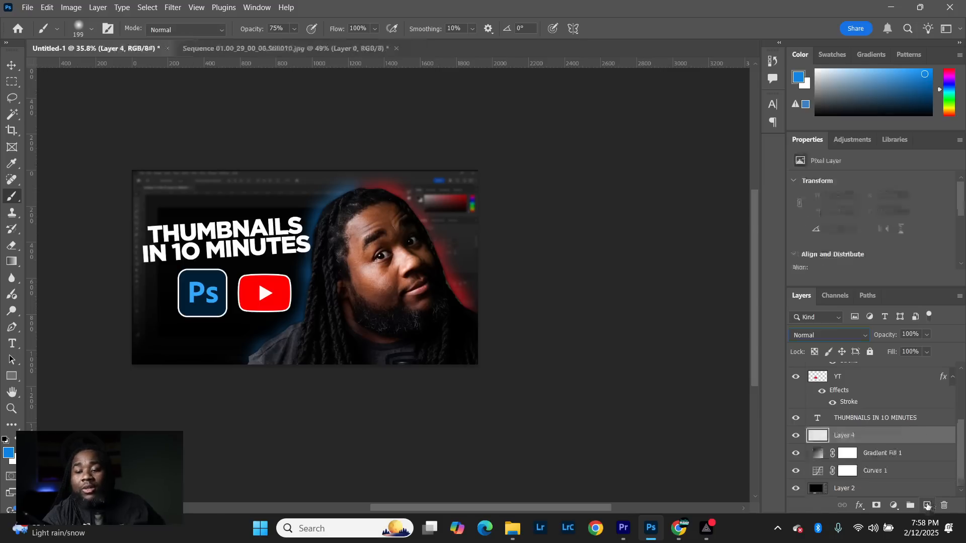
- Keep blue 0f85e4 as the foreground color and enlarge the soft brush to 448 px at 0% hardness
click(8, 453)
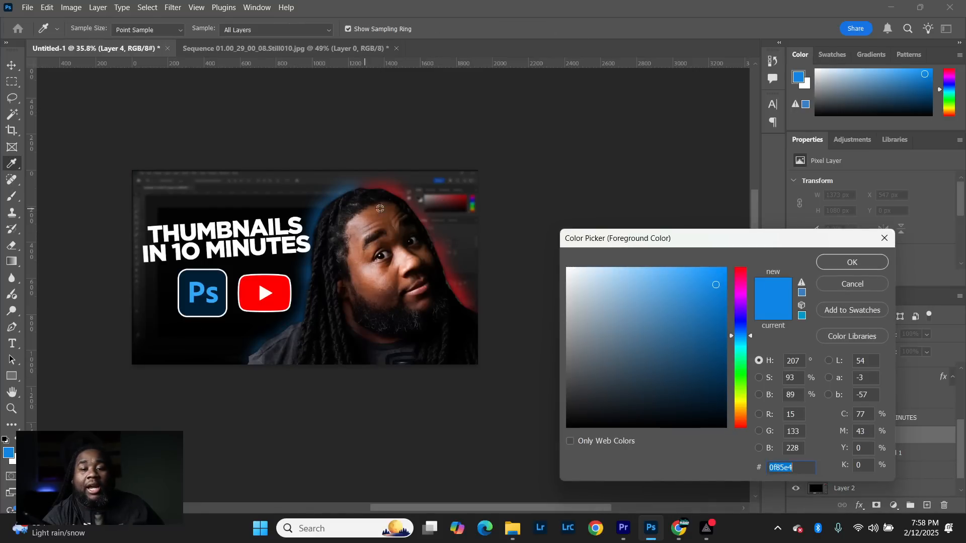
click(843, 262)
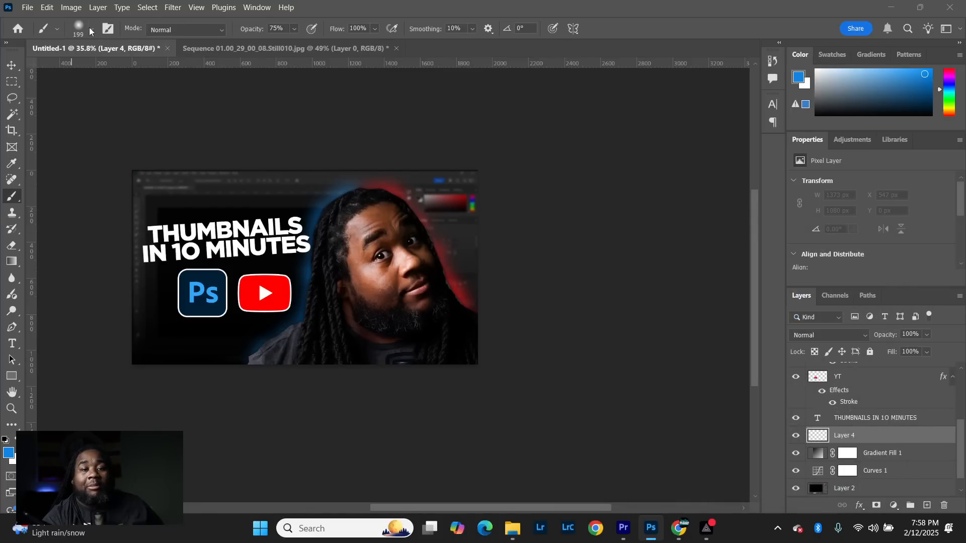
click(90, 30)
drag(135, 72, 142, 73)
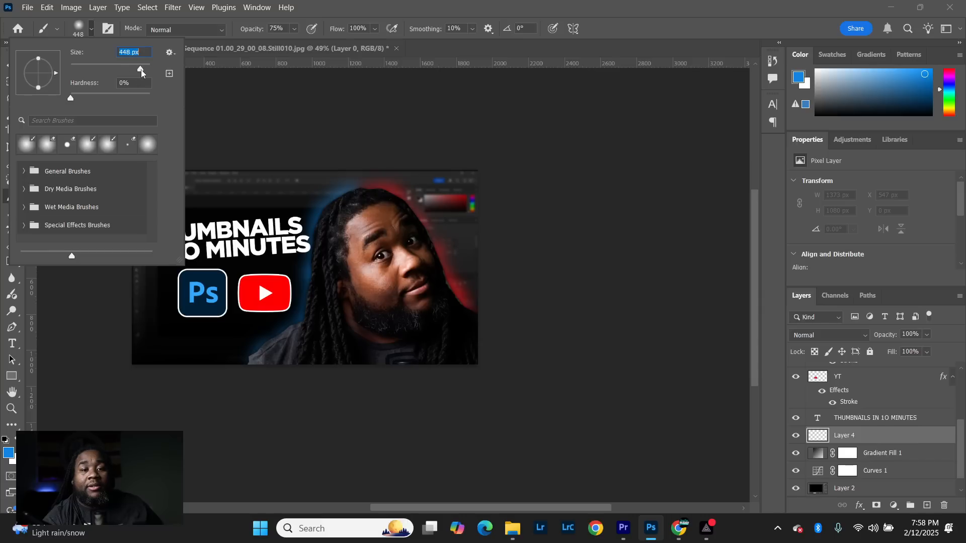
- Paint soft blue light along the thumbnail's left edge and bottom-left corner, with strokes reaching in from outside the canvas
click(159, 411)
click(122, 378)
click(107, 361)
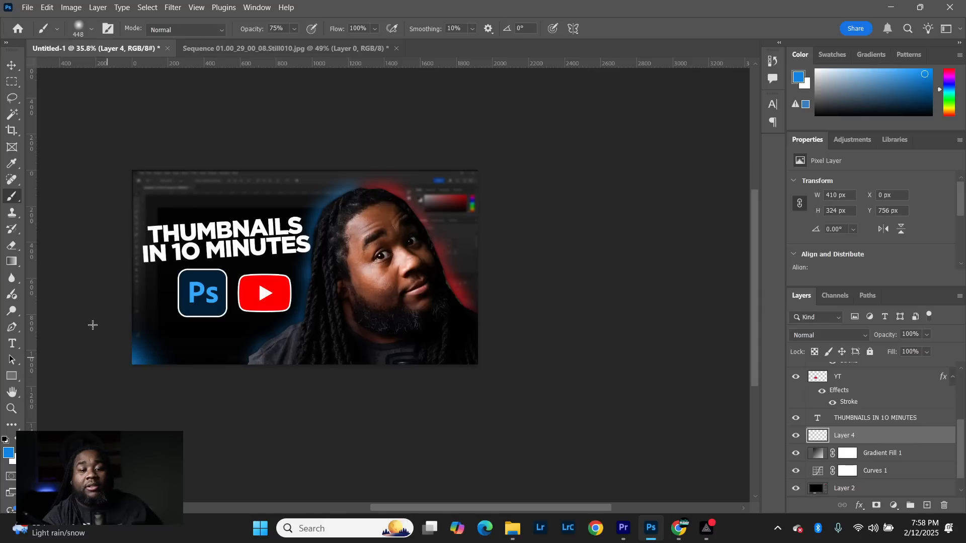
click(103, 299)
click(142, 384)
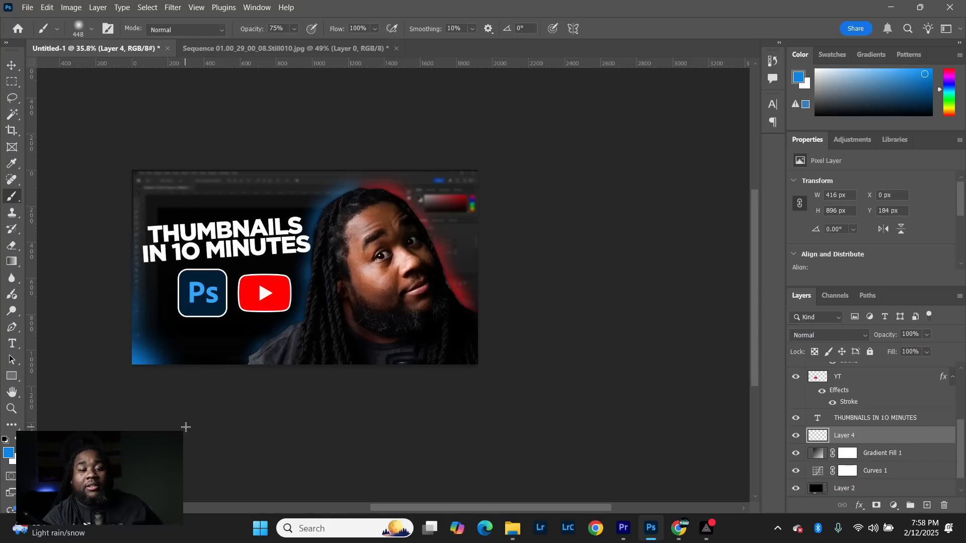
drag(230, 402, 128, 372)
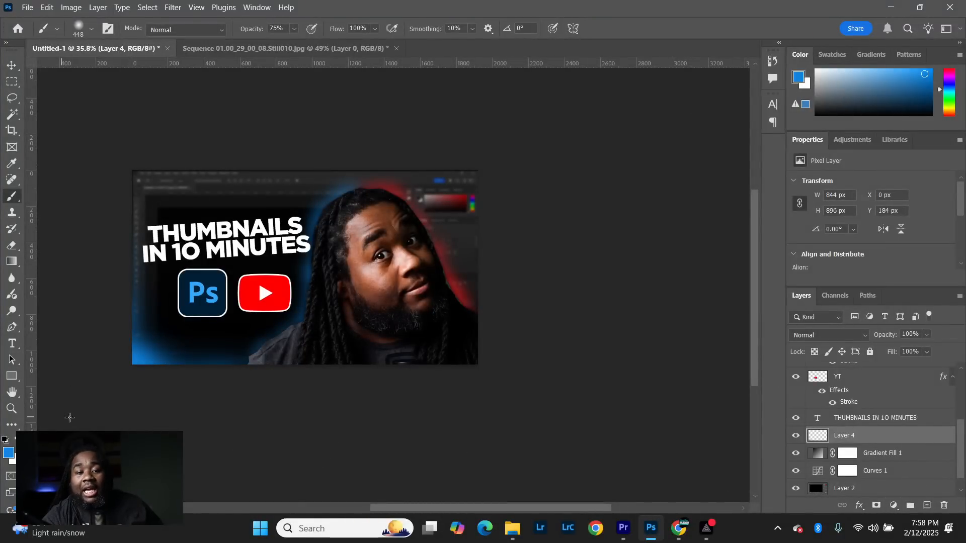
- Sample the YouTube logo's red, ff0000, as the foreground color and paint soft red light at the thumbnail's lower right edge
click(800, 79)
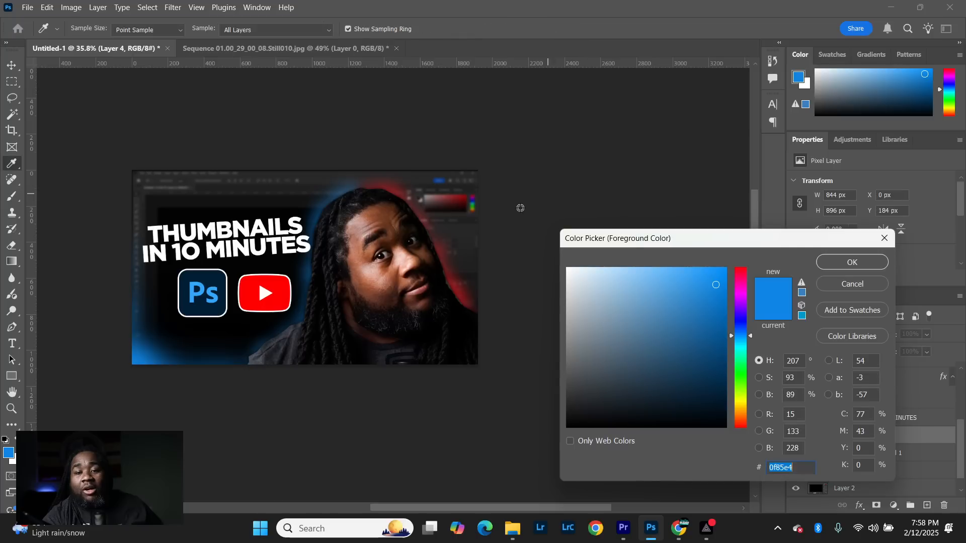
click(287, 291)
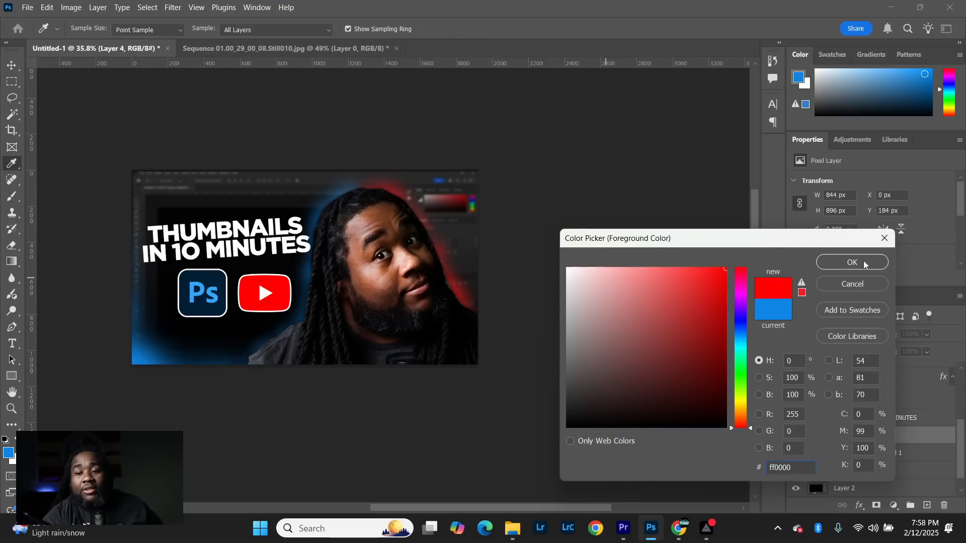
click(834, 263)
click(514, 350)
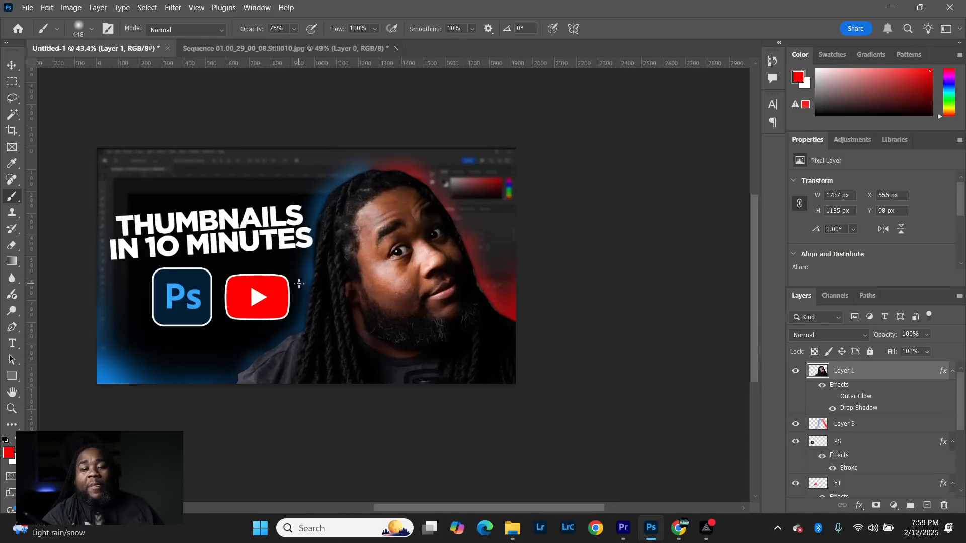
- Check the finished thumbnail composition and start saving the document with Save As
scroll(303, 280, up, 3)
scroll(308, 286, down, 2)
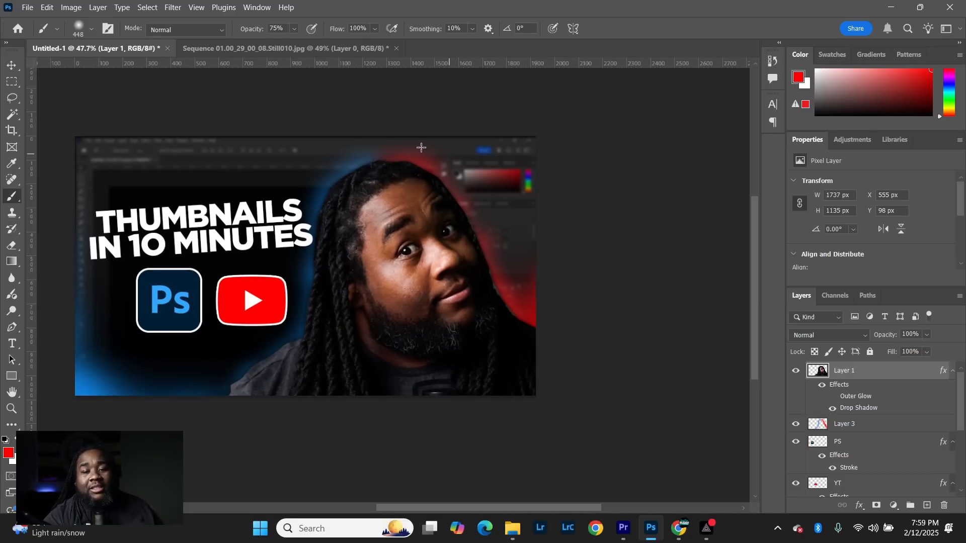
click(33, 8)
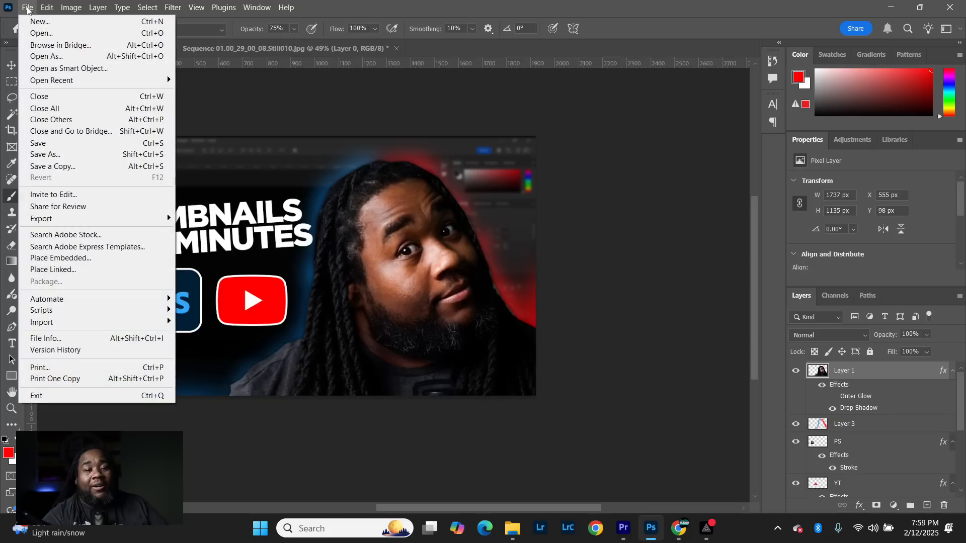
click(72, 156)
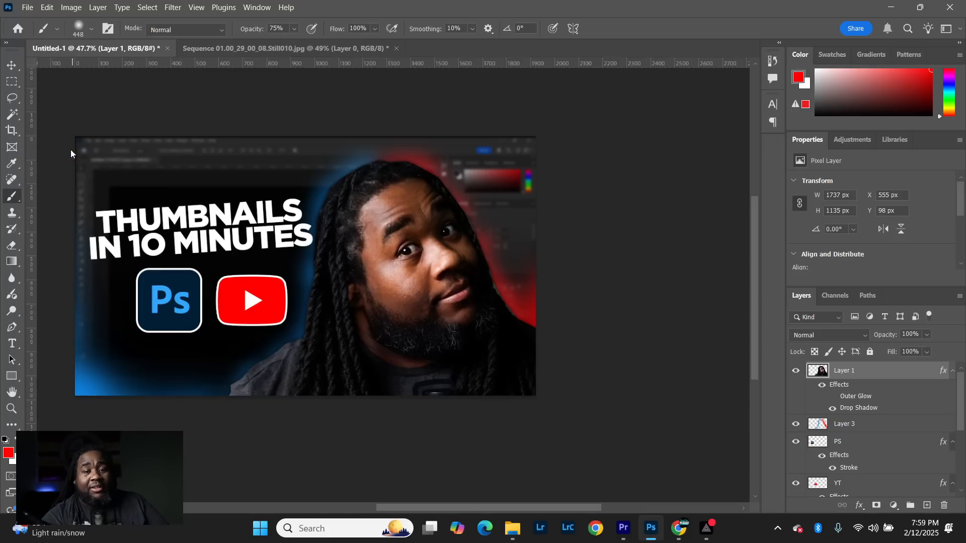